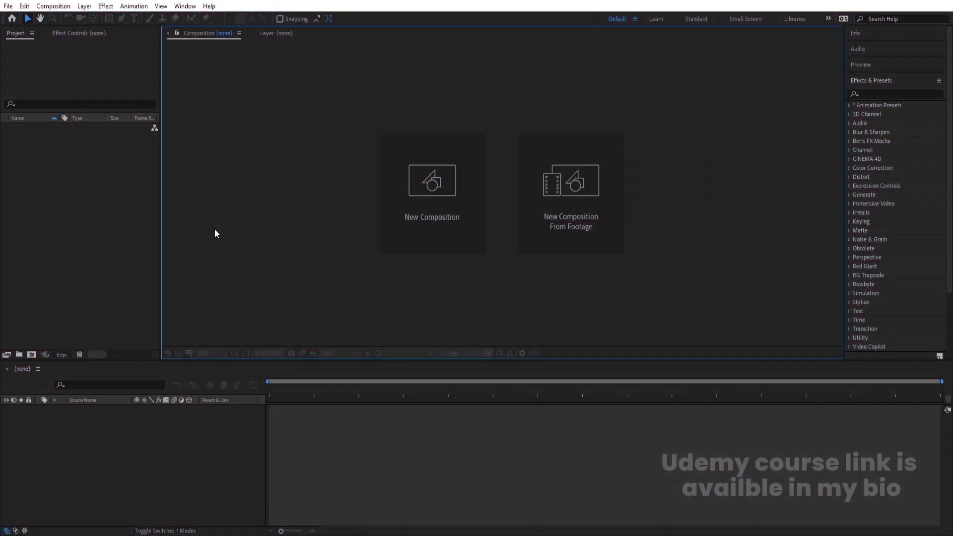
Create a 1920 x 1080 composition named Main Animation and display its Title/Action Safe guides
{"action": "left_click", "coordinate": [431, 200]}
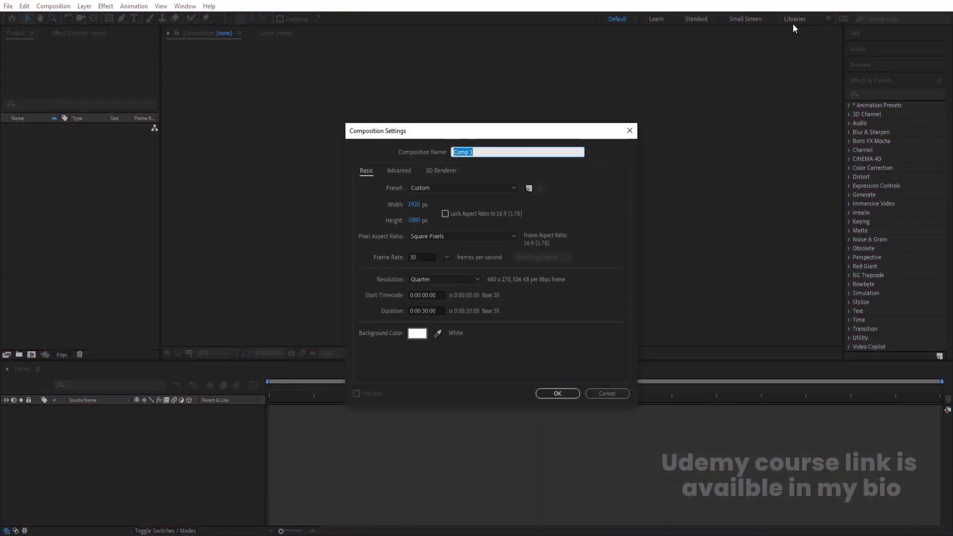
{"action": "type", "text": "Main Animation"}
{"action": "left_click", "coordinate": [561, 395]}
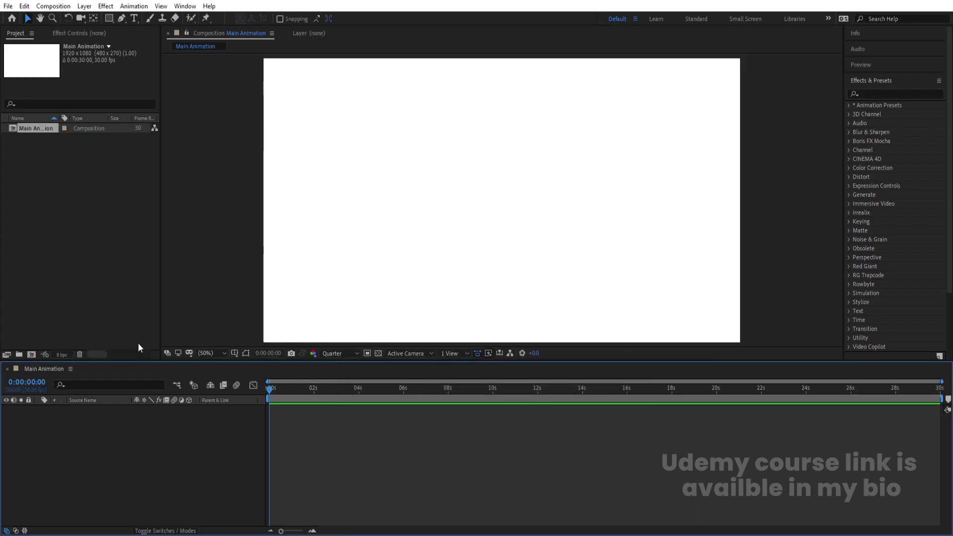
{"action": "left_click", "coordinate": [234, 353]}
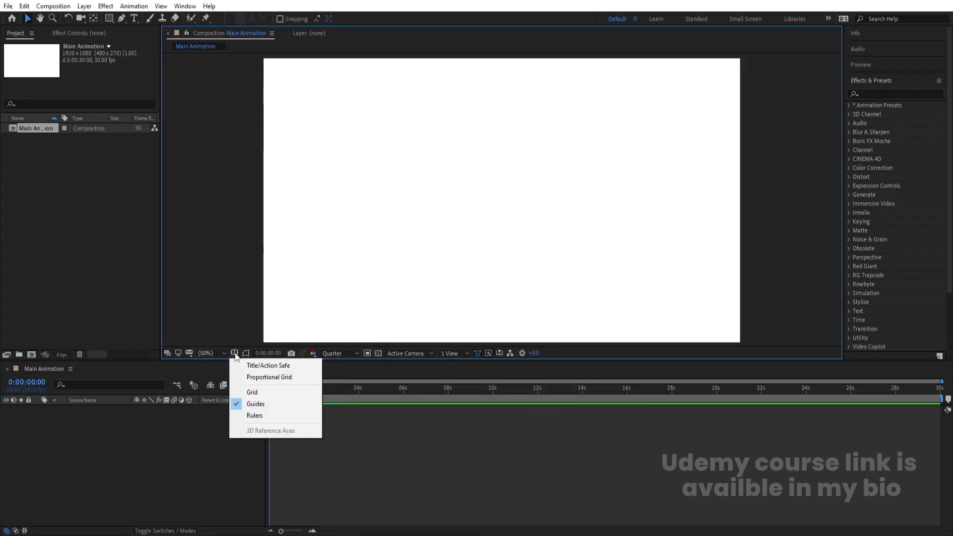
{"action": "left_click", "coordinate": [276, 366]}
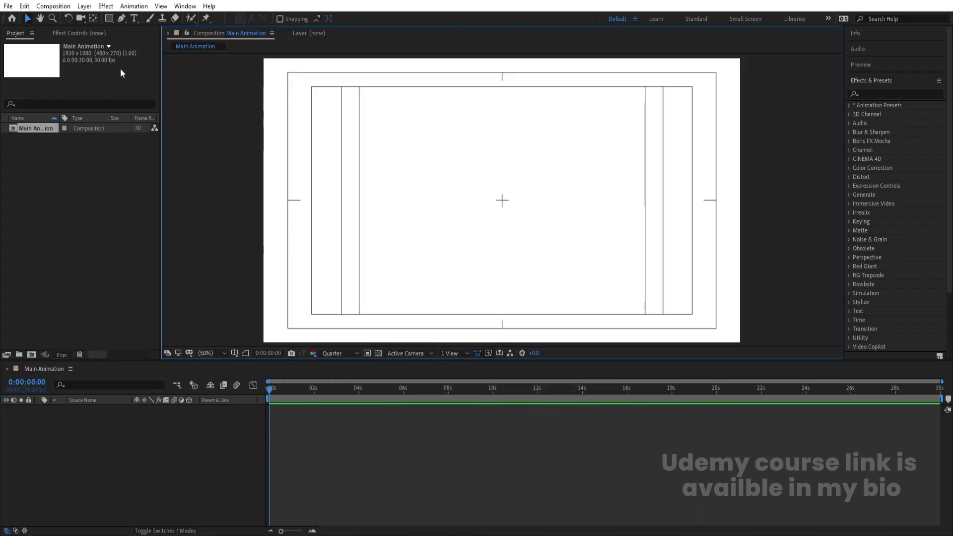
Set up the Pen tool with no fill and a black 000000 stroke
{"action": "left_click", "coordinate": [123, 18]}
{"action": "left_click", "coordinate": [272, 19]}
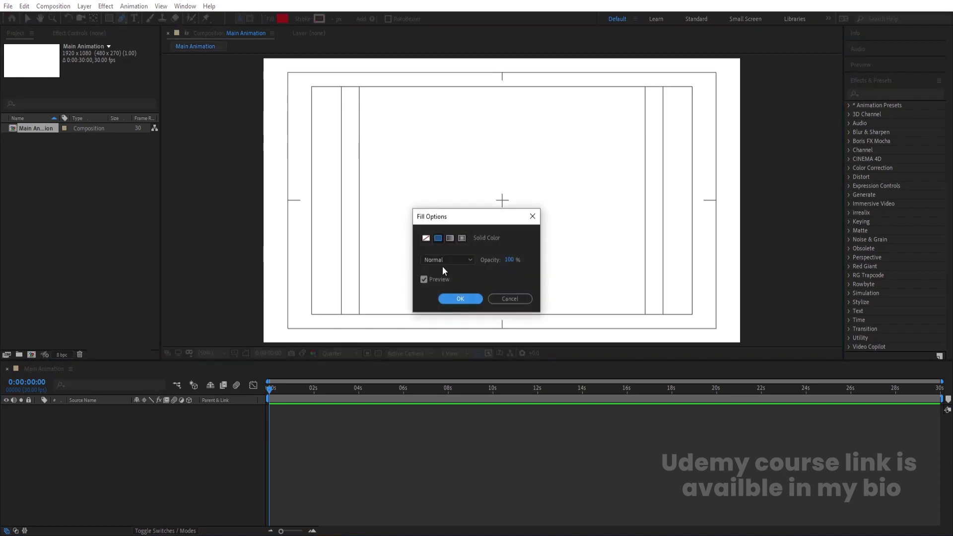
{"action": "left_click", "coordinate": [426, 238]}
{"action": "left_click", "coordinate": [460, 299]}
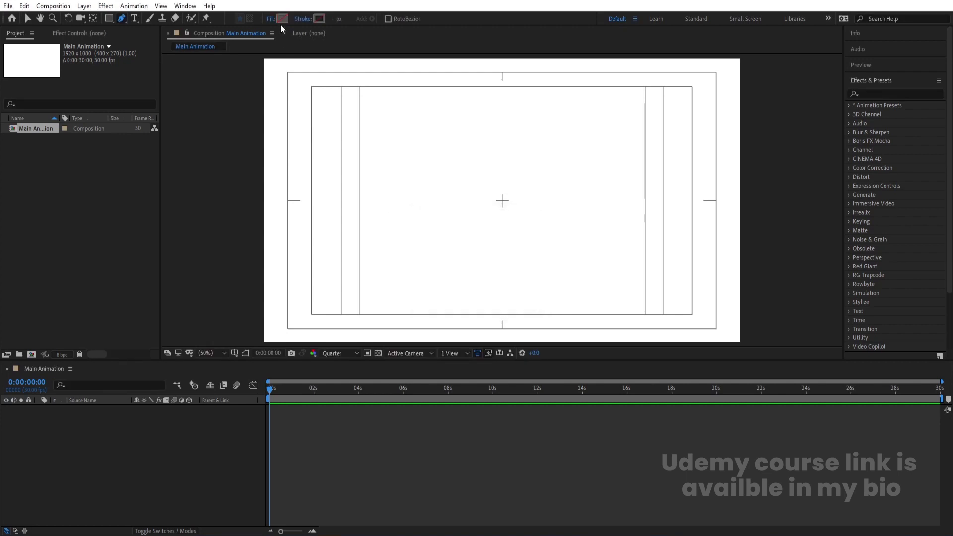
{"action": "left_click", "coordinate": [320, 18]}
{"action": "left_click_drag", "start_coordinate": [259, 342], "coordinate": [189, 405]}
{"action": "left_click", "coordinate": [409, 267]}
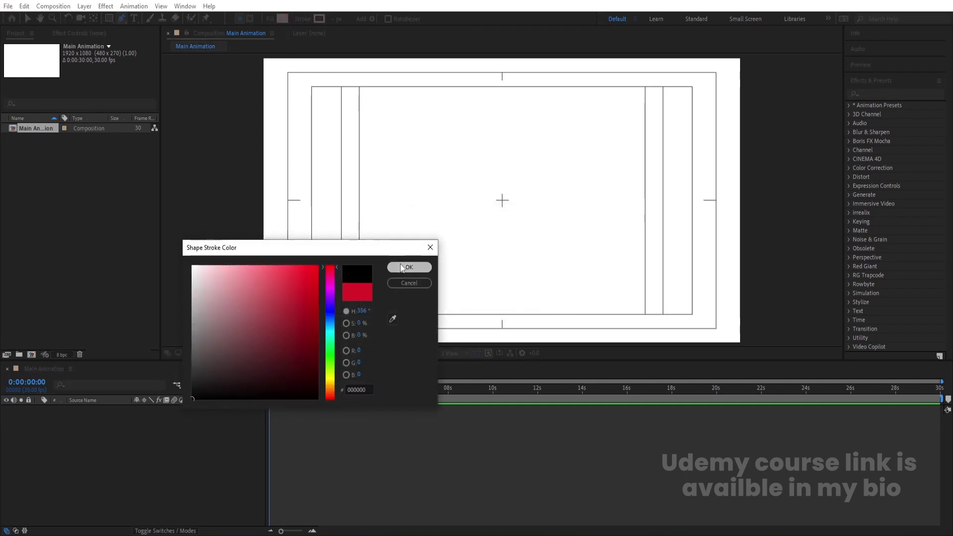
Draw a straight horizontal line through the composition's centre, extending past both edges, with a 50 px stroke
{"action": "left_click", "coordinate": [256, 202]}
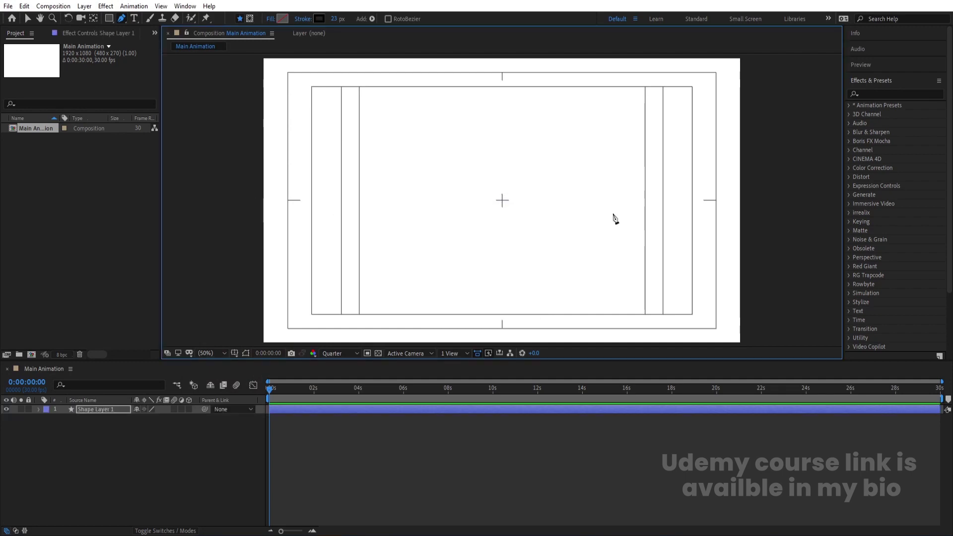
{"action": "left_click", "coordinate": [757, 201]}
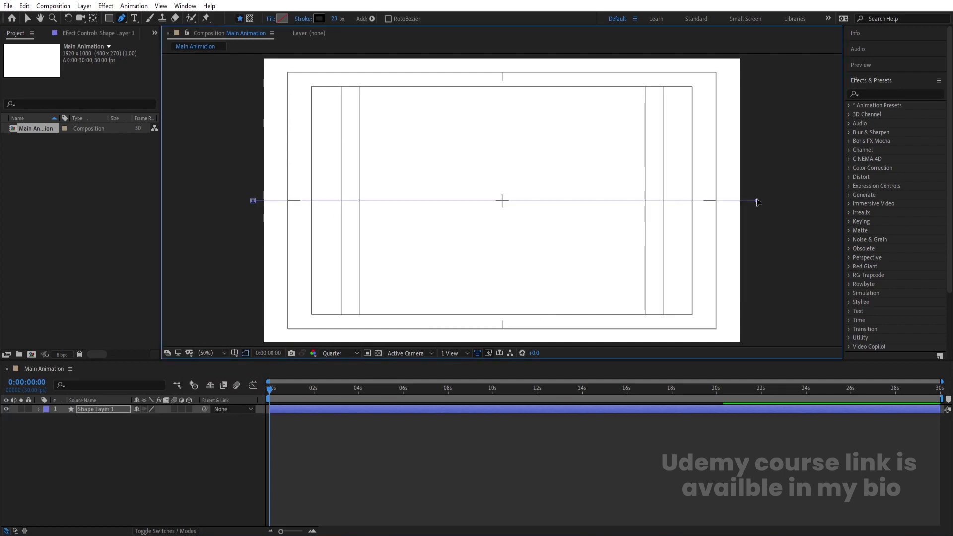
{"action": "left_click_drag", "start_coordinate": [336, 19], "coordinate": [341, 19]}
{"action": "left_click", "coordinate": [338, 19]}
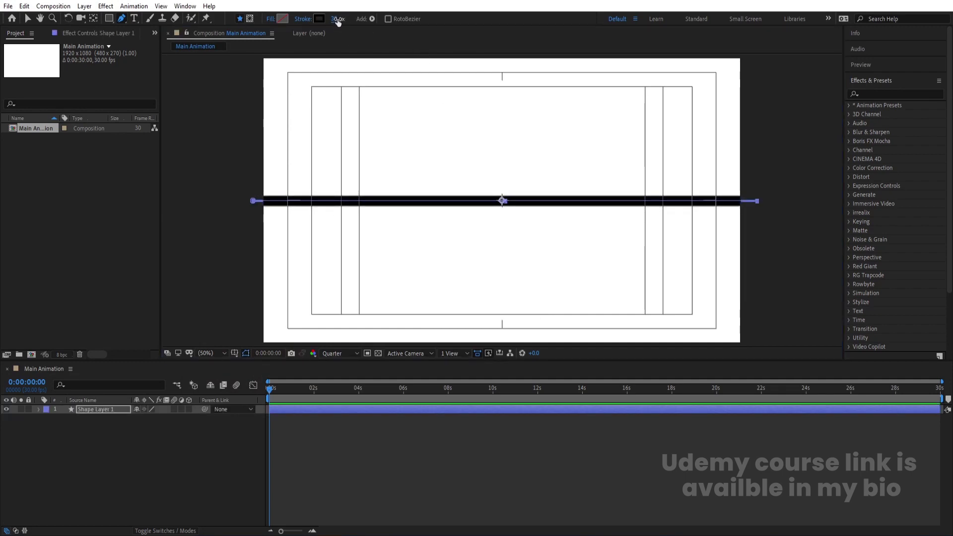
{"action": "type", "text": "50"}
{"action": "key", "text": "Return"}
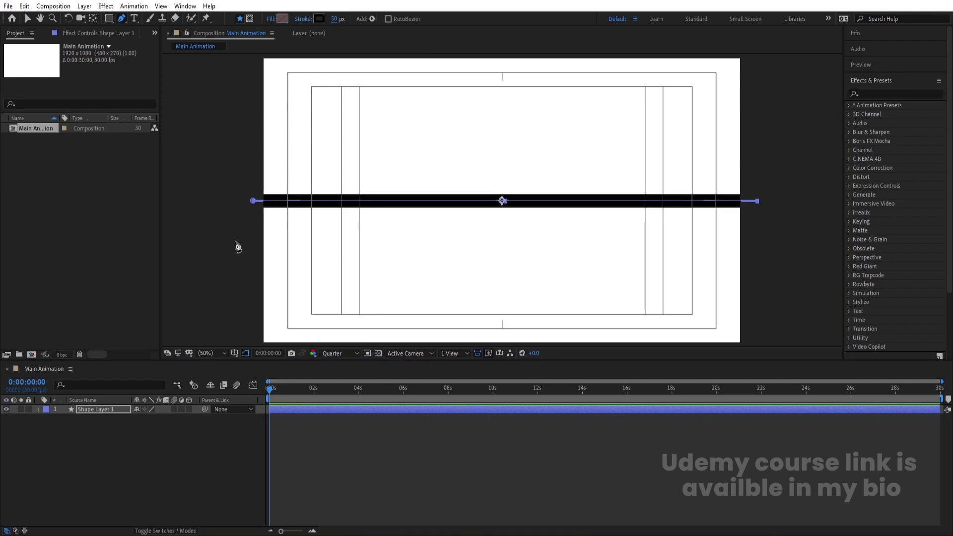
Centre the line's shape layer horizontally and vertically in the composition
{"action": "left_click", "coordinate": [111, 430]}
{"action": "left_click", "coordinate": [115, 409]}
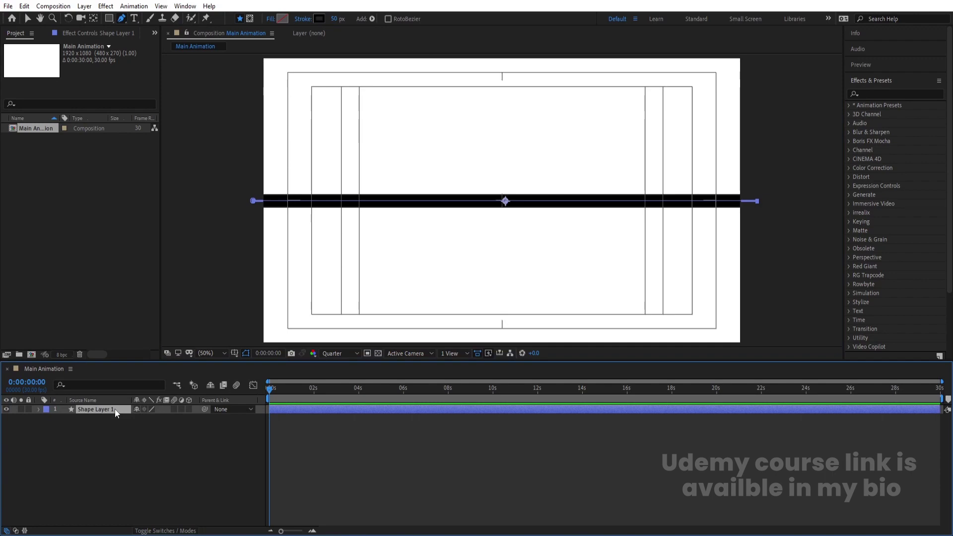
{"action": "left_click", "coordinate": [863, 96]}
{"action": "left_click", "coordinate": [871, 122]}
{"action": "left_click", "coordinate": [921, 122]}
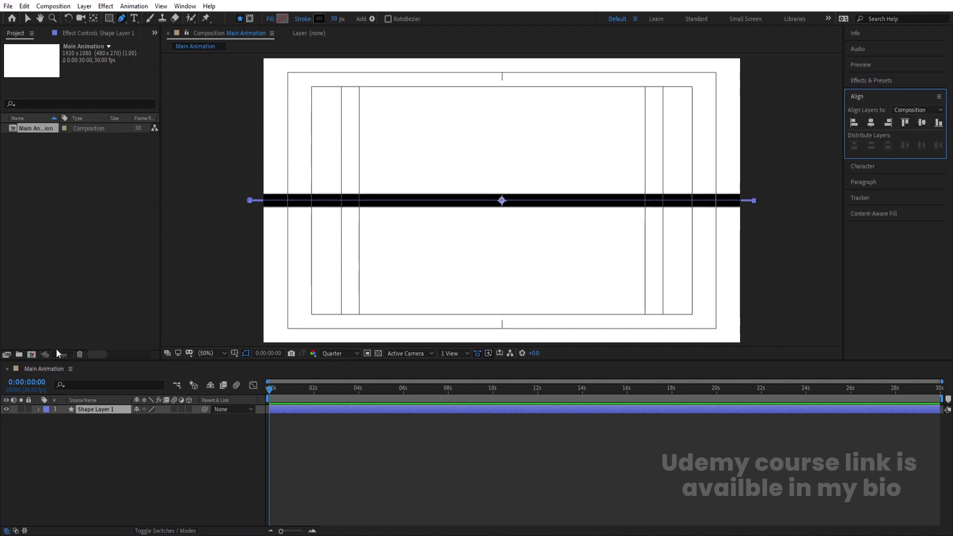
Add a Wiggle Paths operator to the contents of Shape Layer 1
{"action": "left_click", "coordinate": [95, 434]}
{"action": "left_click", "coordinate": [78, 409]}
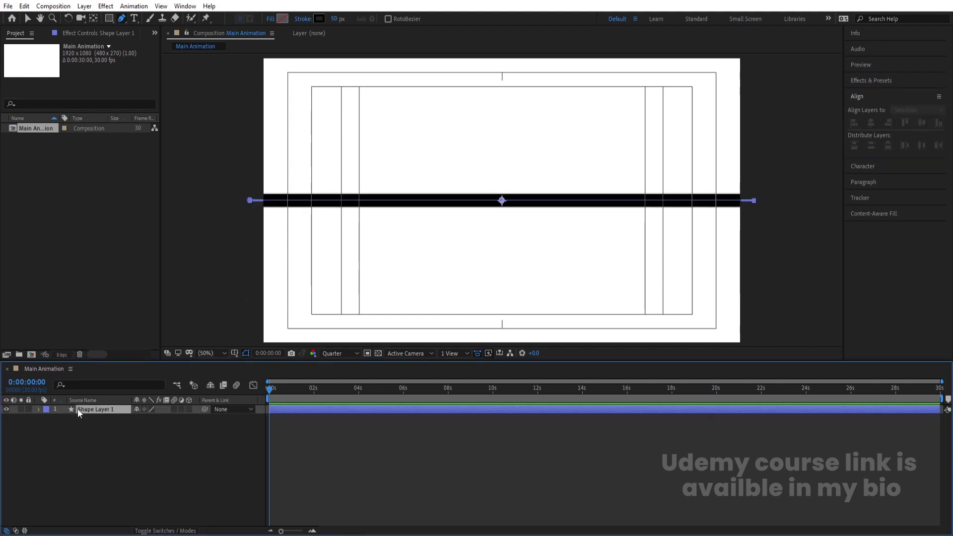
{"action": "left_click", "coordinate": [38, 410]}
{"action": "left_click", "coordinate": [194, 419]}
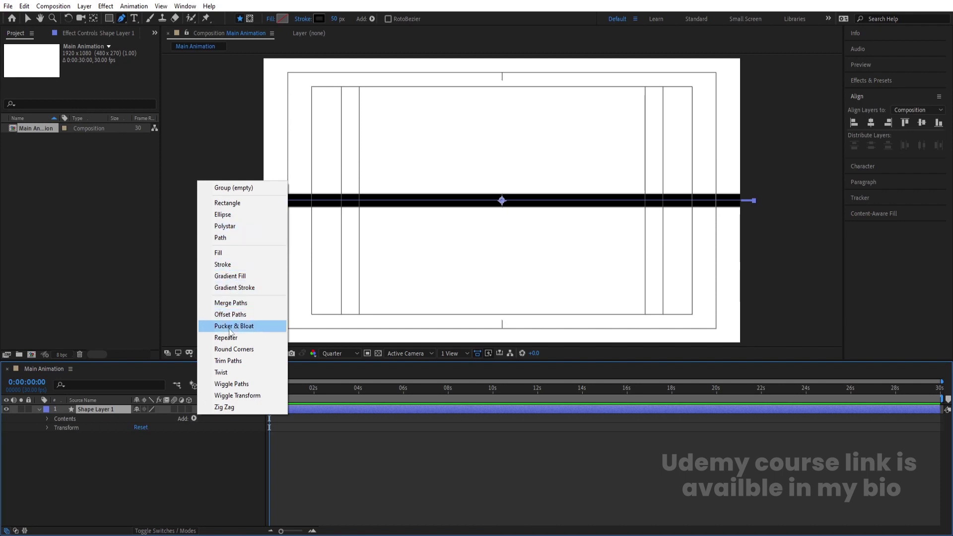
{"action": "left_click", "coordinate": [230, 383]}
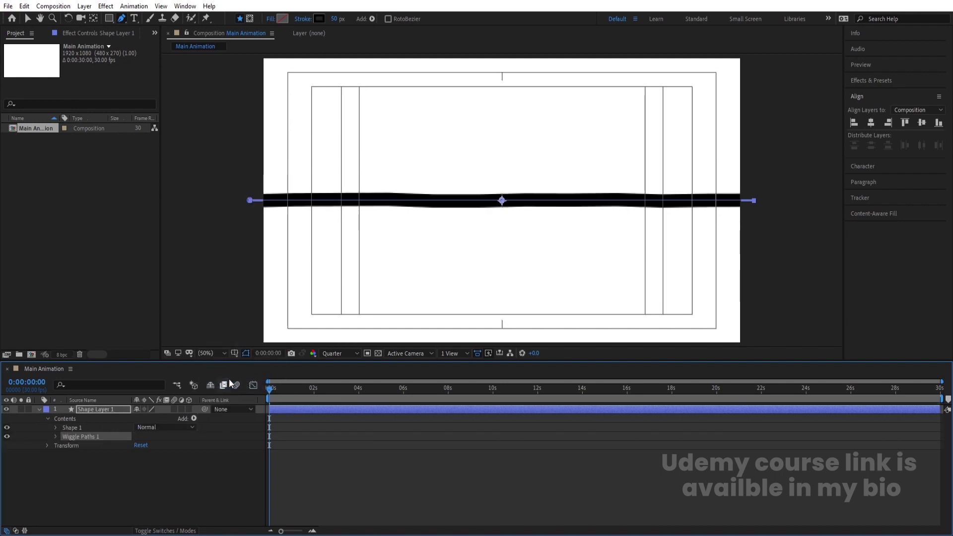
Set the Wiggle Paths size to 91 and its points to Smooth, and preview the motion
{"action": "left_click", "coordinate": [54, 437]}
{"action": "left_click_drag", "start_coordinate": [140, 446], "coordinate": [177, 447]}
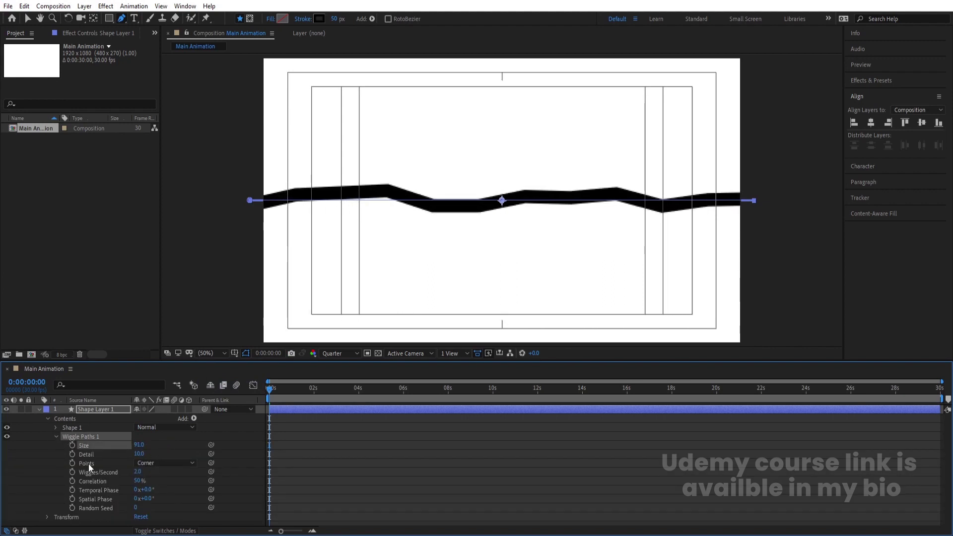
{"action": "left_click", "coordinate": [141, 463]}
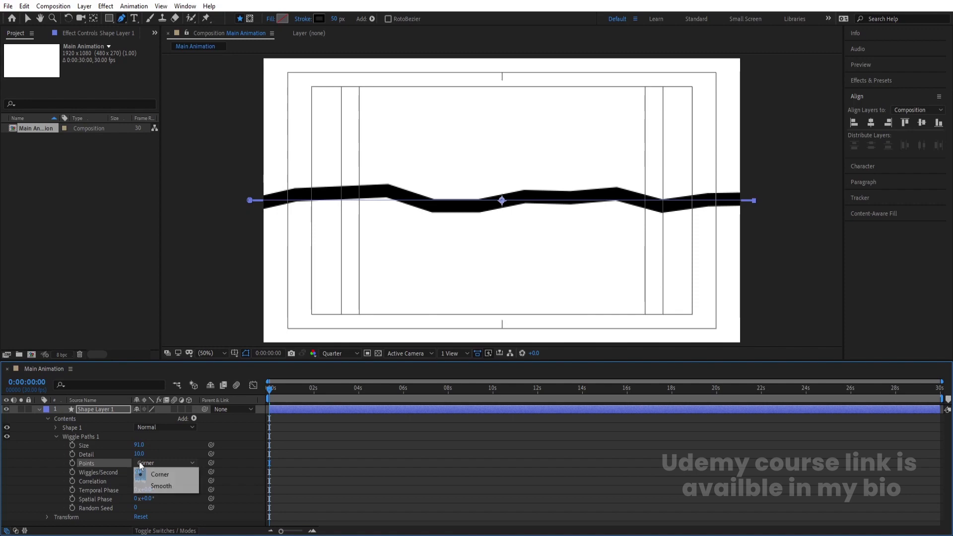
{"action": "left_click", "coordinate": [161, 487]}
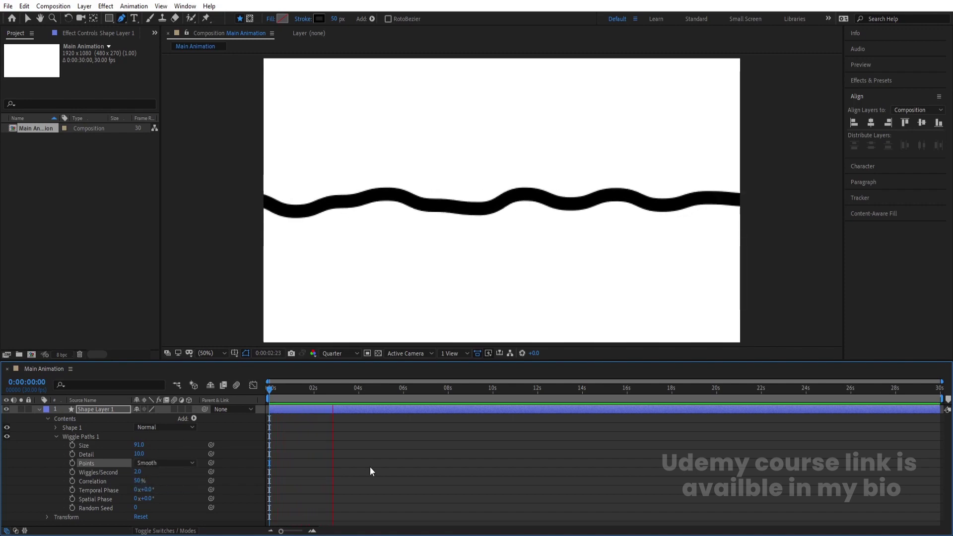
{"action": "key", "text": "space"}
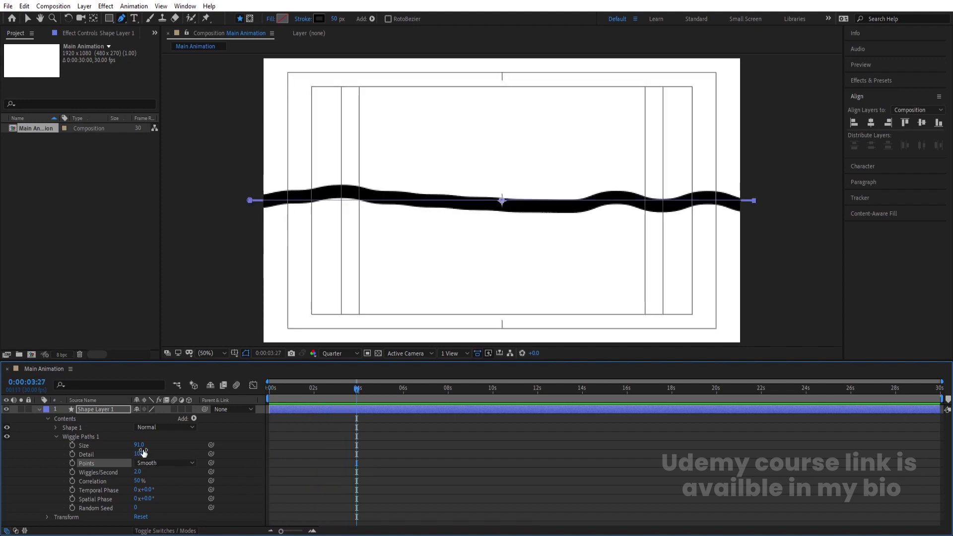
Set the Wiggle Paths size to 153 and detail to 5, and preview the wave
{"action": "mouse_move", "coordinate": [139, 445]}
{"action": "left_mouse_down"}
{"action": "mouse_move", "coordinate": [168, 445]}
{"action": "mouse_move", "coordinate": [140, 458]}
{"action": "left_mouse_up"}
{"action": "left_click", "coordinate": [139, 455]}
{"action": "key", "text": "Return"}
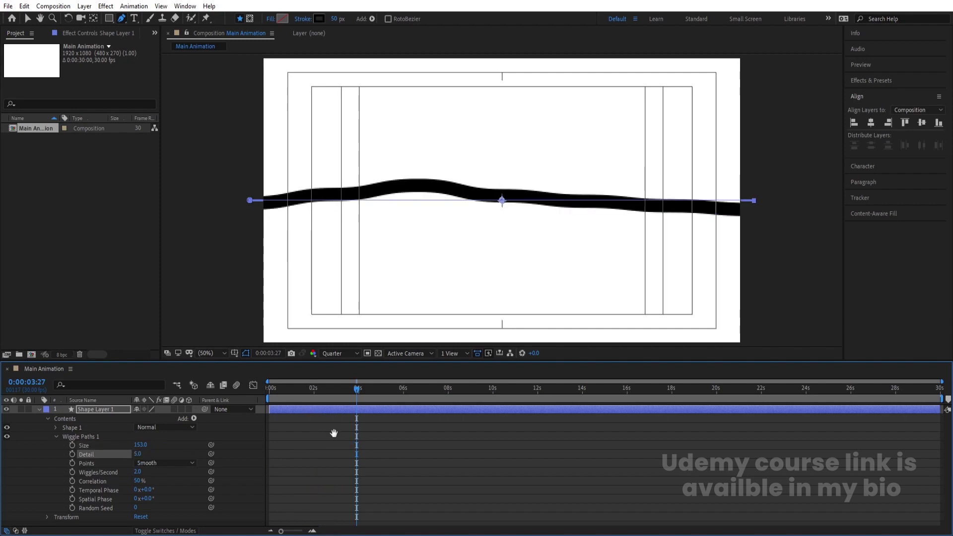
{"action": "key", "text": "space"}
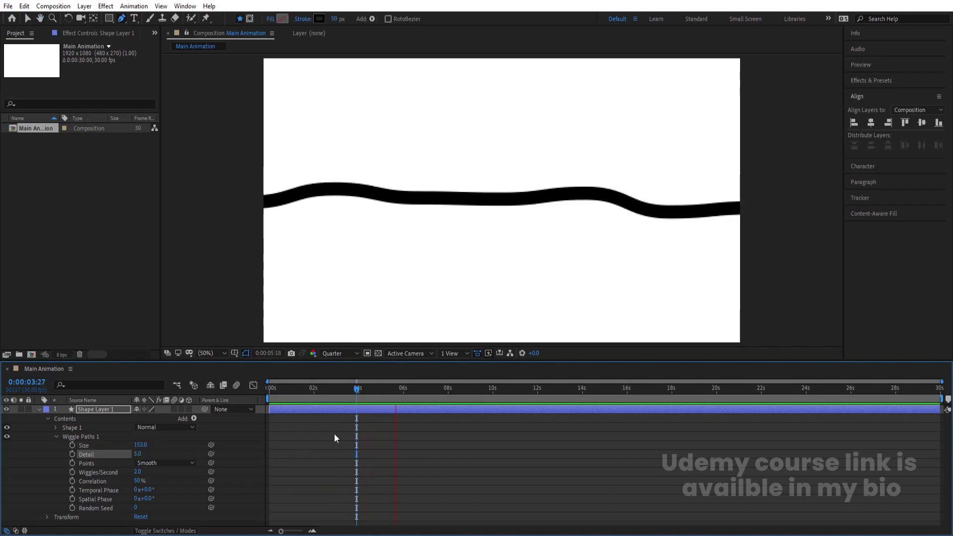
{"action": "key", "text": "space"}
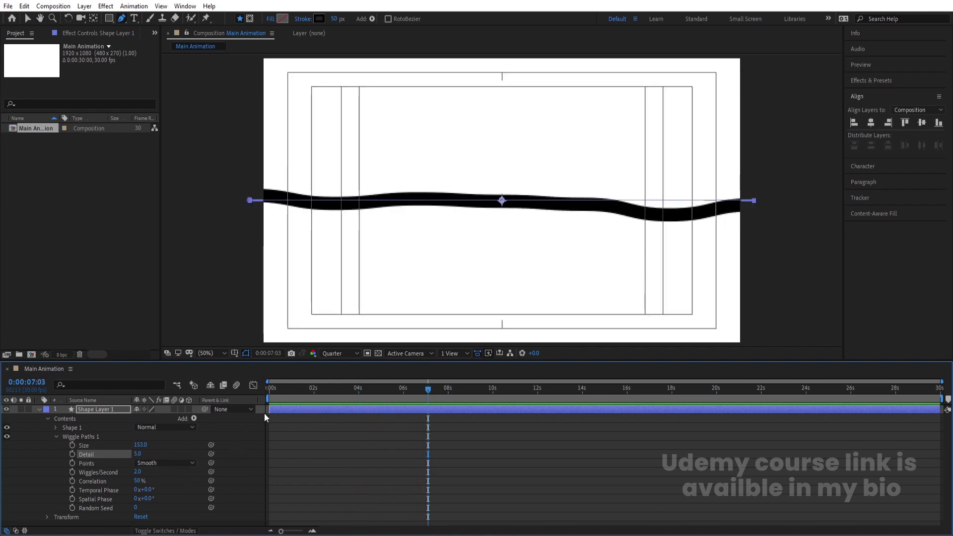
Set Wiggles/Second to 1, preview the slower wave, and return to the first frame
{"action": "left_click", "coordinate": [137, 472]}
{"action": "type", "text": "1"}
{"action": "key", "text": "Return"}
{"action": "key", "text": "space"}
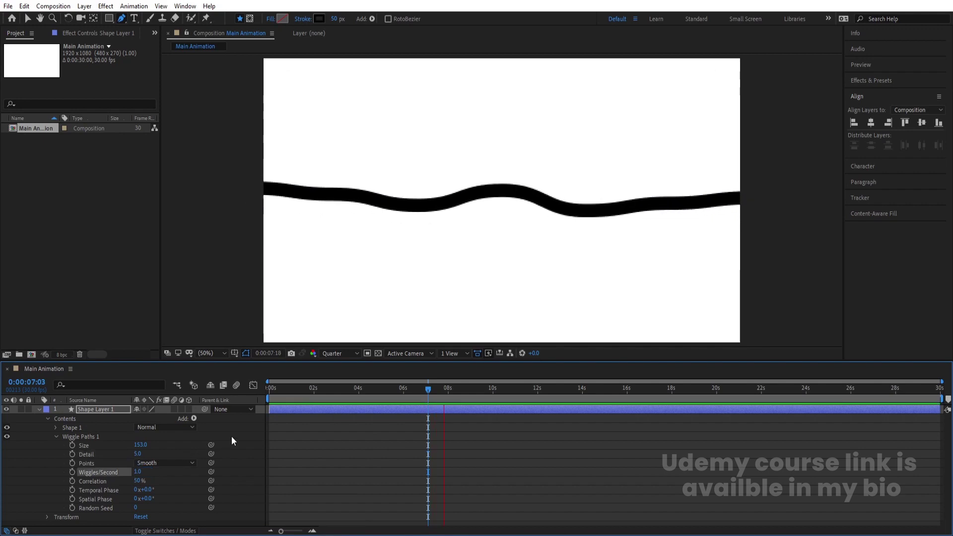
{"action": "key", "text": "space"}
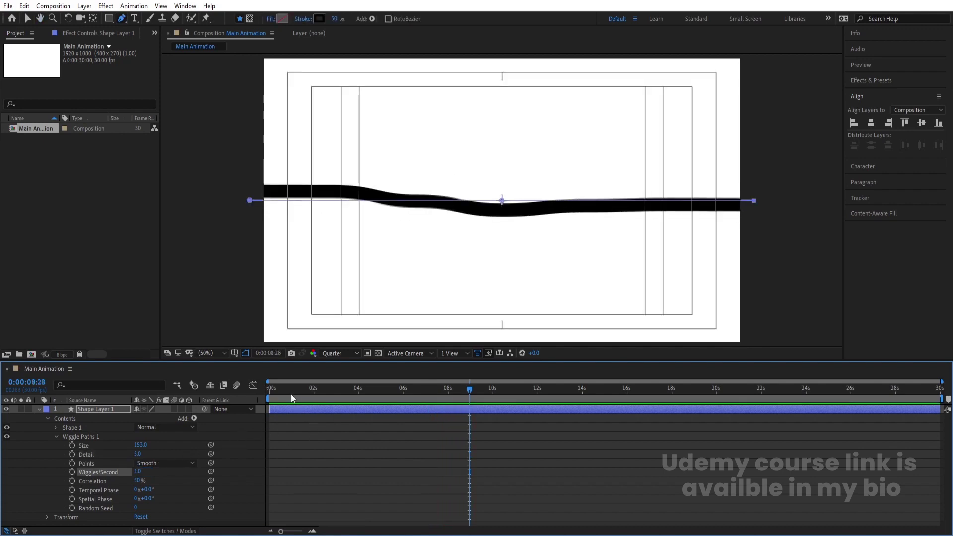
{"action": "key", "text": "Home"}
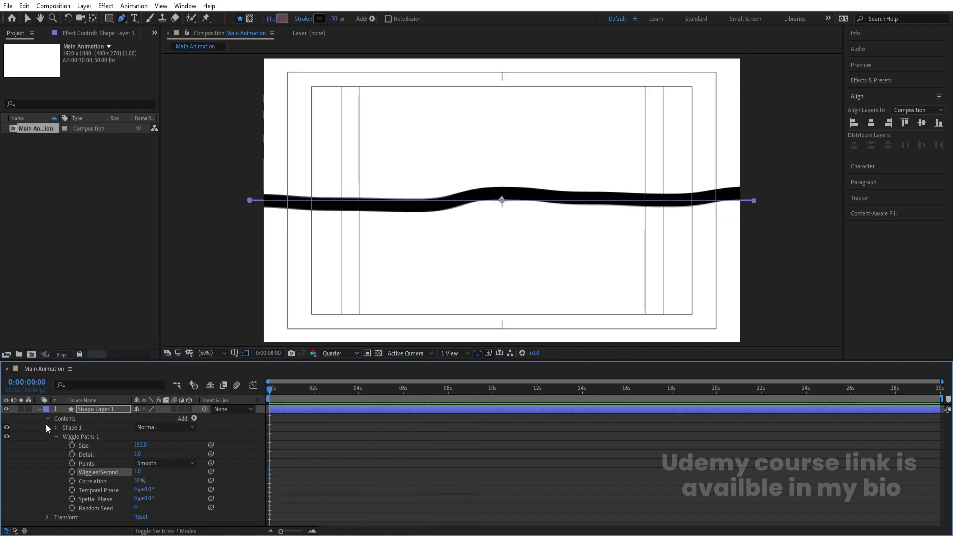
Pre-compose Shape Layer 1 into a new composition named Stroke, moving all attributes into it
{"action": "left_click", "coordinate": [40, 409]}
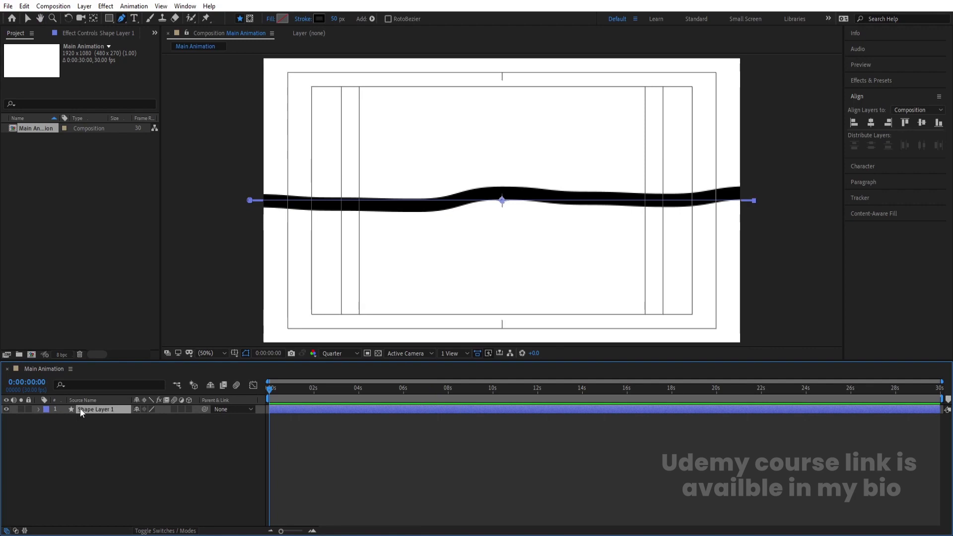
{"action": "key", "text": "ctrl+shift+c"}
{"action": "type", "text": "Stroke"}
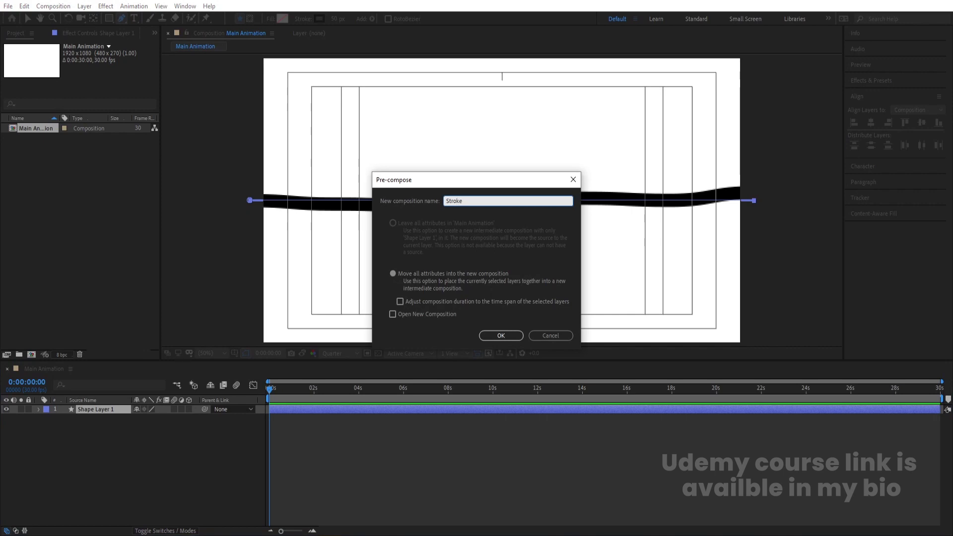
{"action": "key", "text": "Return"}
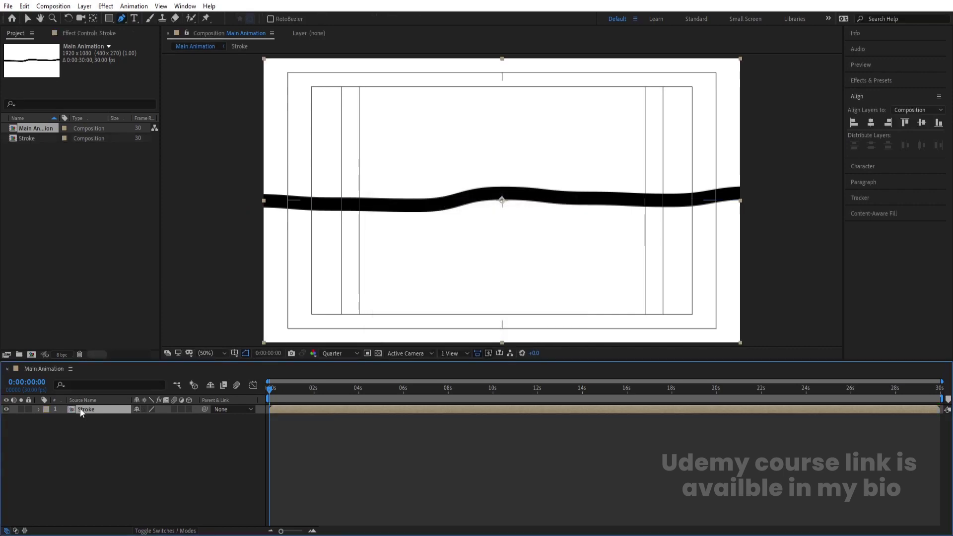
Move the Stroke layer up to position 960, 55 near the frame's upper edge
{"action": "key", "text": "p"}
{"action": "left_click_drag", "start_coordinate": [155, 418], "coordinate": [3, 374]}
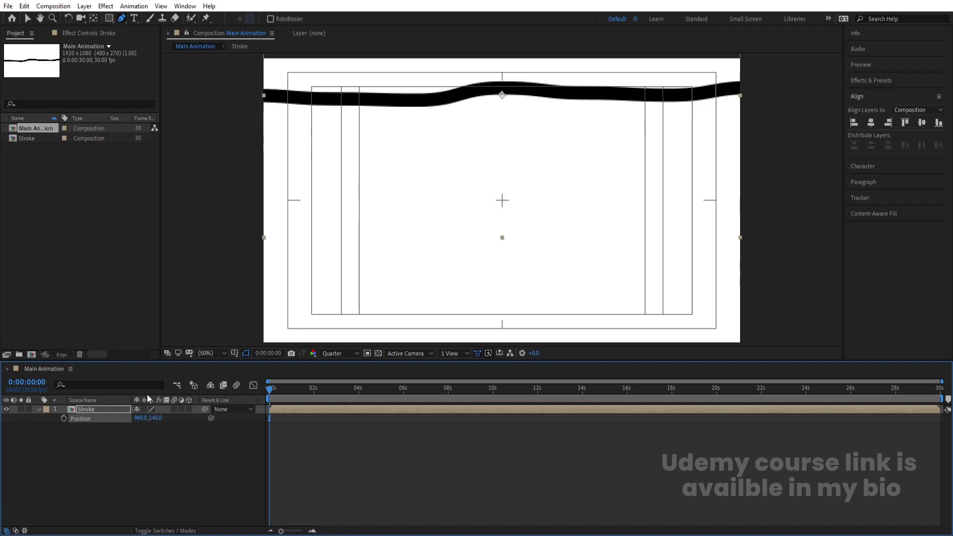
{"action": "left_click_drag", "start_coordinate": [154, 418], "coordinate": [124, 410]}
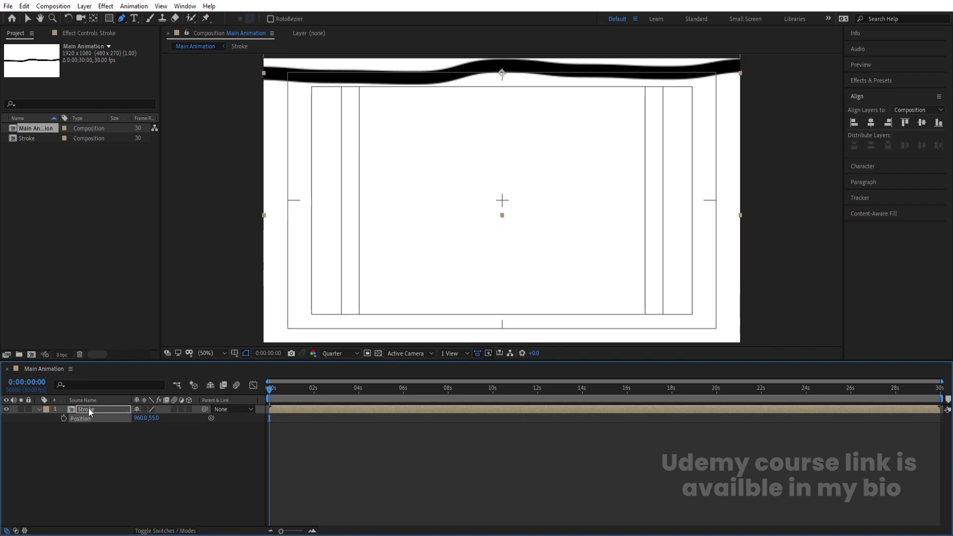
Duplicate the Stroke layer and place layer 2 just below the other line at position 960, 105
{"action": "key", "text": "ctrl+d"}
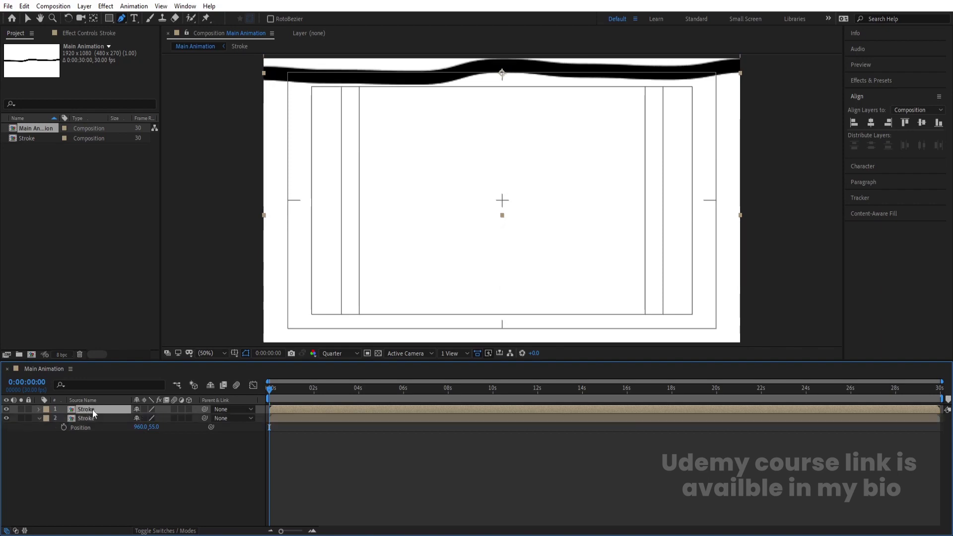
{"action": "key", "text": "p"}
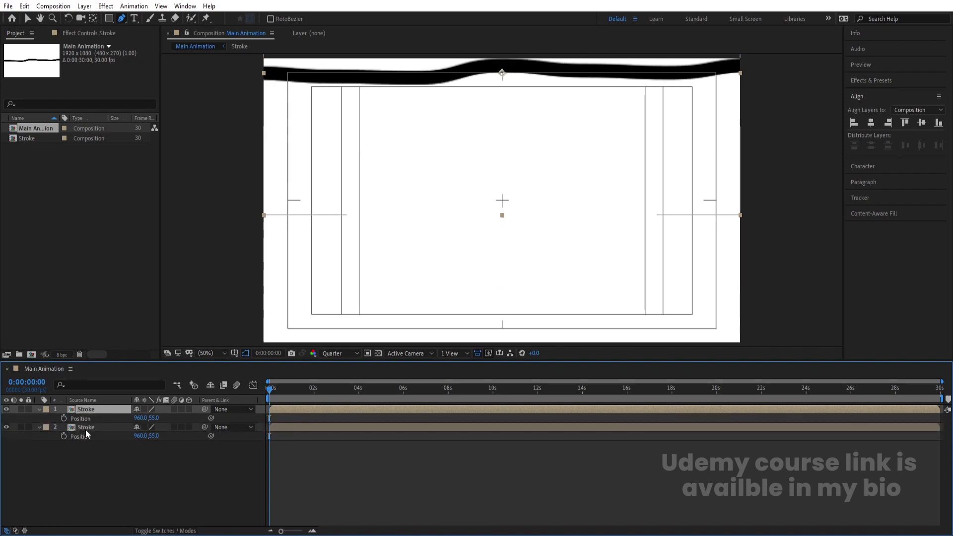
{"action": "left_click", "coordinate": [87, 428]}
{"action": "left_click_drag", "start_coordinate": [153, 436], "coordinate": [181, 441]}
{"action": "key", "text": "Up"}
{"action": "key", "text": "Up"}
{"action": "key", "text": "Up"}
{"action": "key", "text": "Up"}
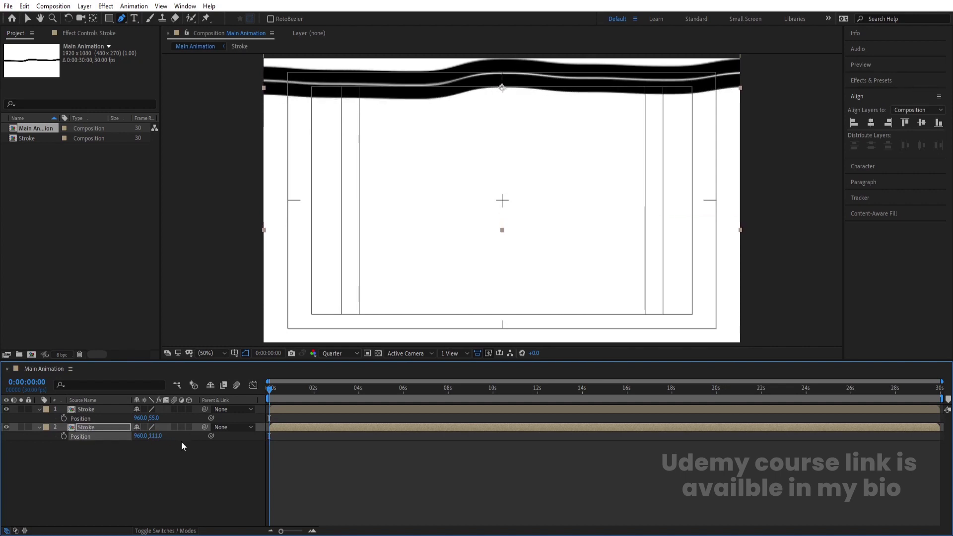
{"action": "key", "text": "Up"}
{"action": "key", "text": "Up"}
{"action": "left_click", "coordinate": [177, 463]}
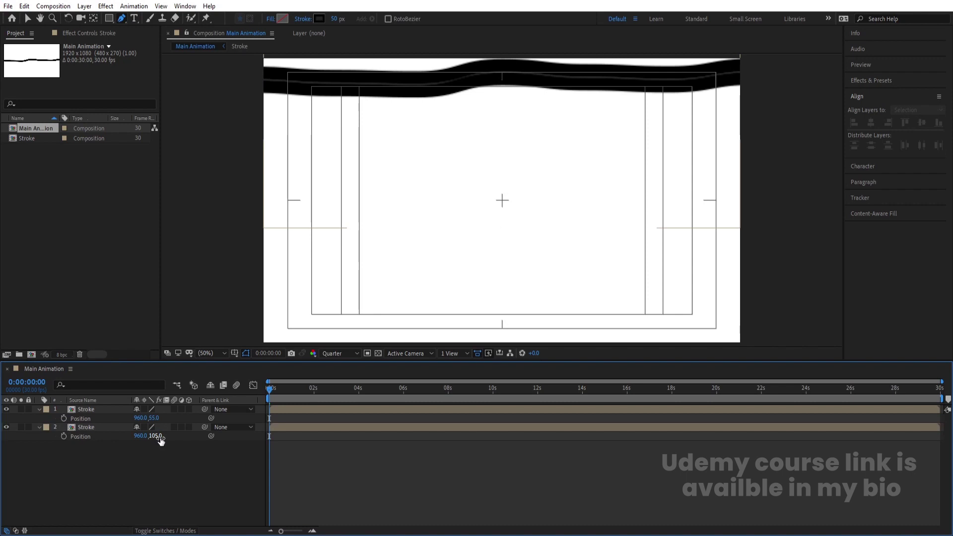
Switch to Calculator, work out the line spacing as 105 - 55, and close Calculator
{"action": "key", "text": "super"}
{"action": "type", "text": "cal"}
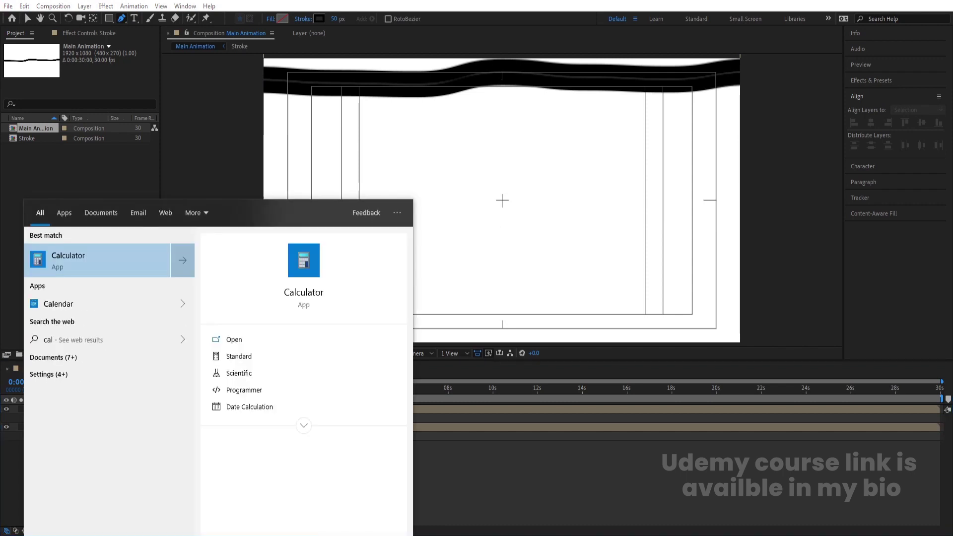
{"action": "key", "text": "Return"}
{"action": "type", "text": "105"}
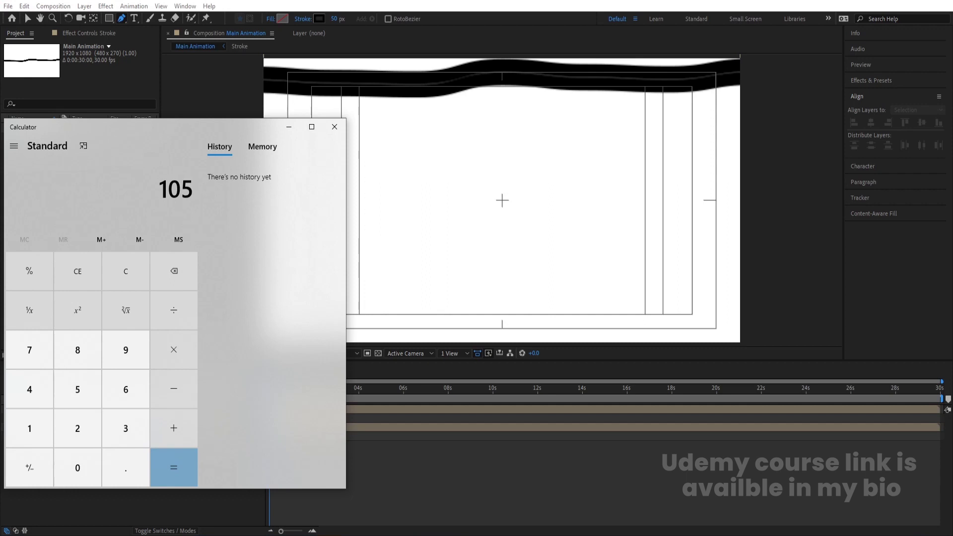
{"action": "type", "text": " - 55"}
{"action": "left_click_drag", "start_coordinate": [167, 127], "coordinate": [675, 119]}
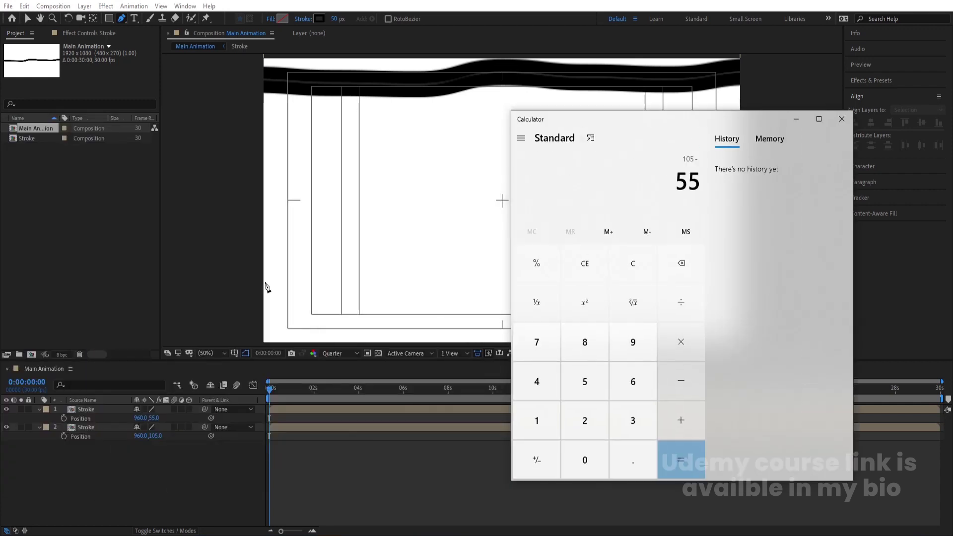
{"action": "left_click", "coordinate": [690, 449]}
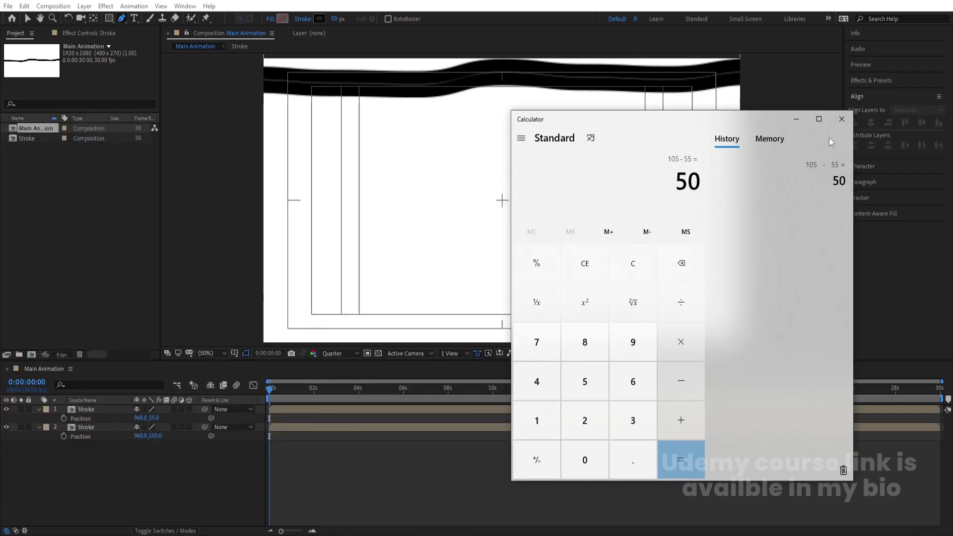
{"action": "left_click", "coordinate": [842, 120]}
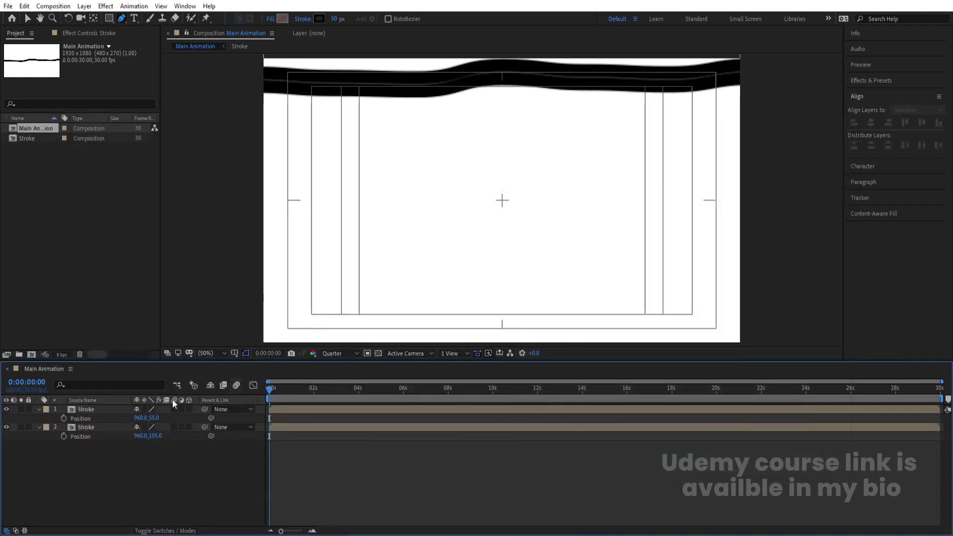
Delete the lower Stroke layer and give the remaining one the Position expression [position[0],position[1]+50*index]
{"action": "left_click", "coordinate": [82, 430]}
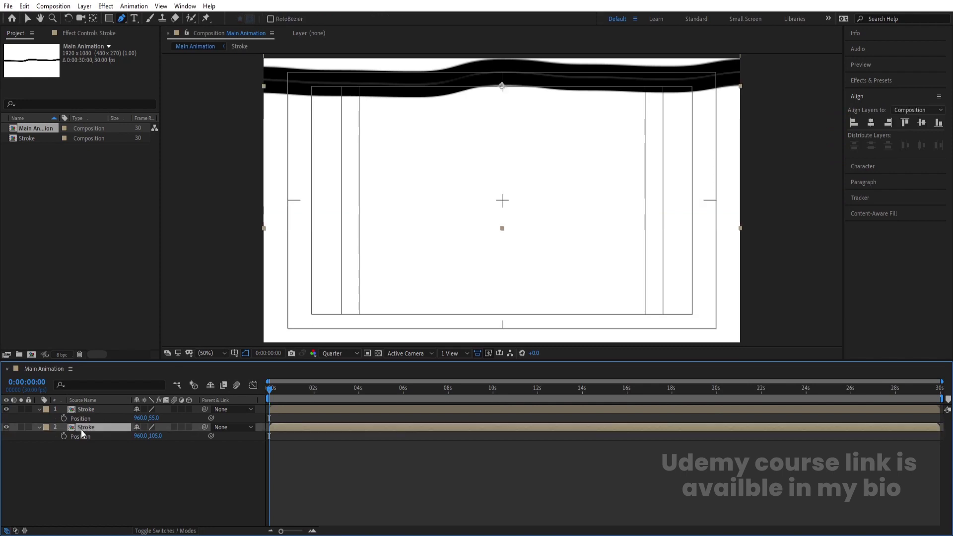
{"action": "key", "text": "Delete"}
{"action": "left_click", "coordinate": [97, 410]}
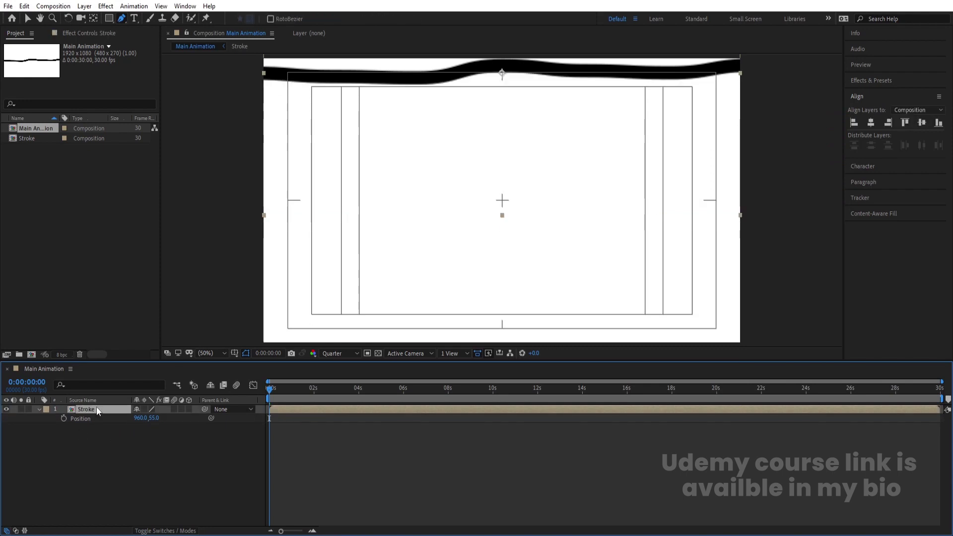
{"action": "left_click", "coordinate": [67, 418], "text": "alt"}
{"action": "type", "text": "[]"}
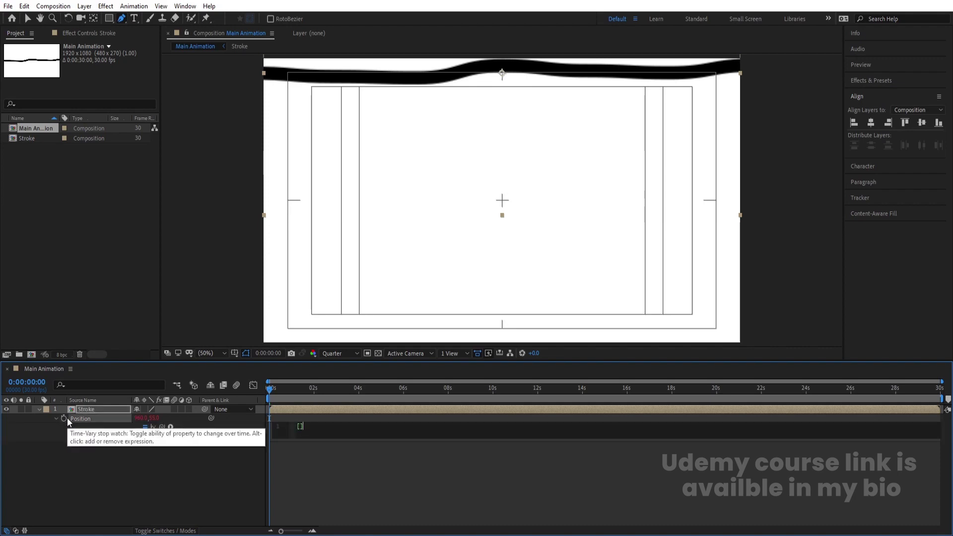
{"action": "type", "text": "position"}
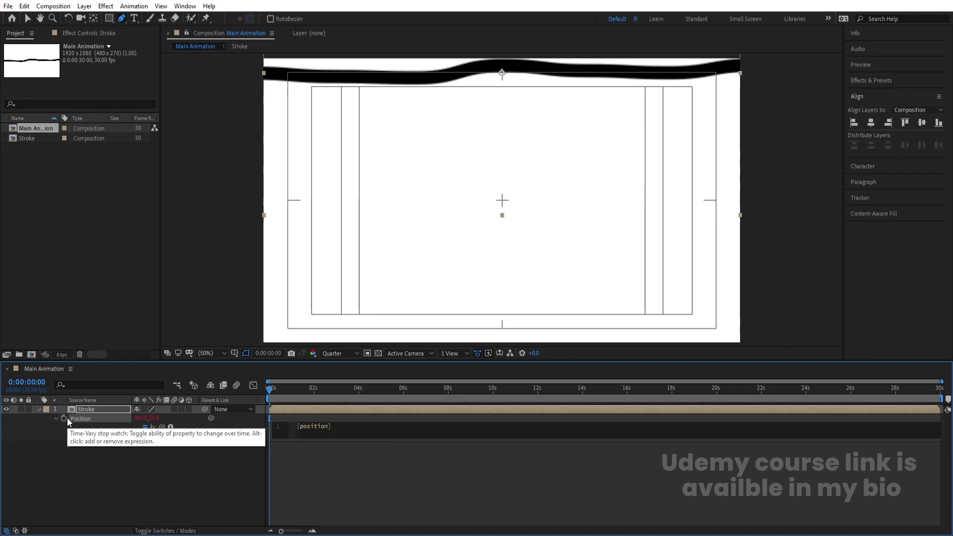
{"action": "type", "text": "[0"}
{"action": "type", "text": ",position[1"}
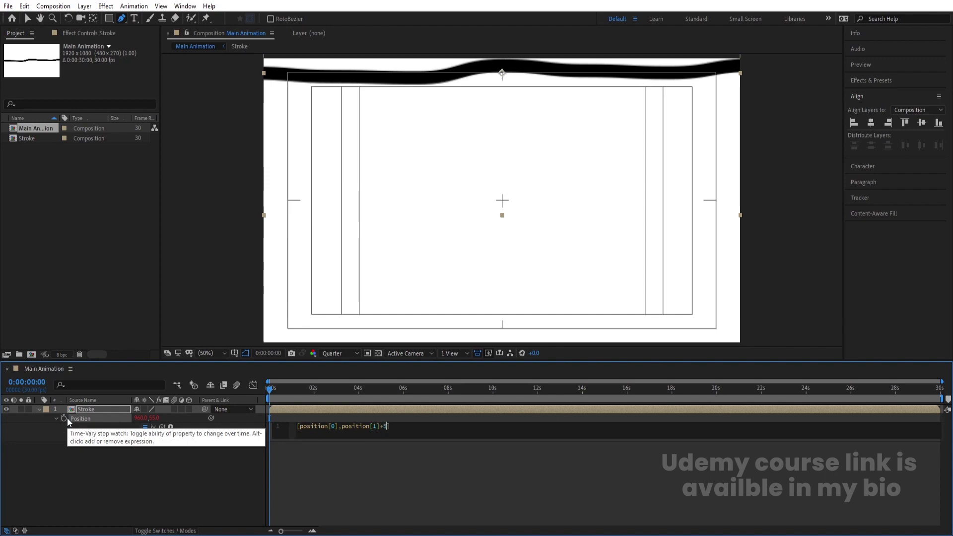
{"action": "type", "text": "+50*index"}
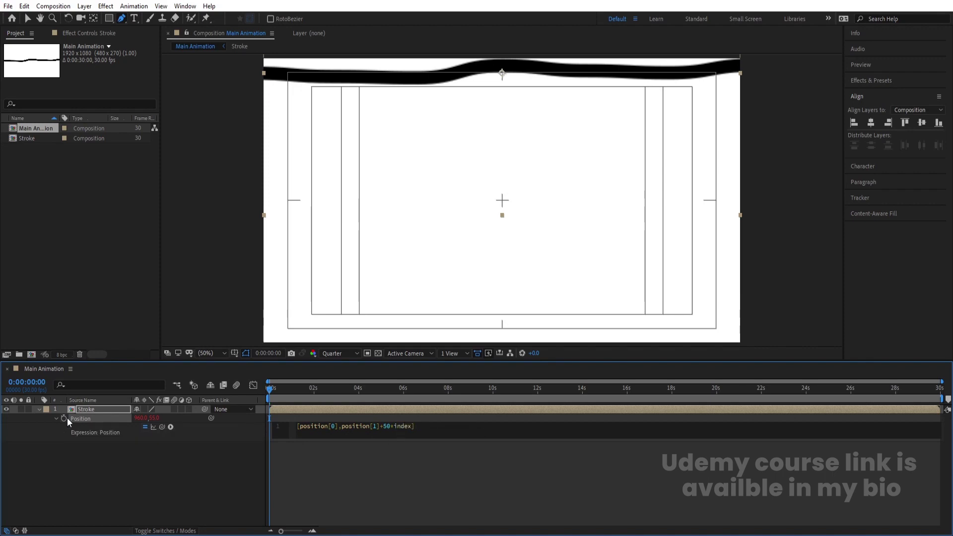
{"action": "left_click", "coordinate": [88, 485]}
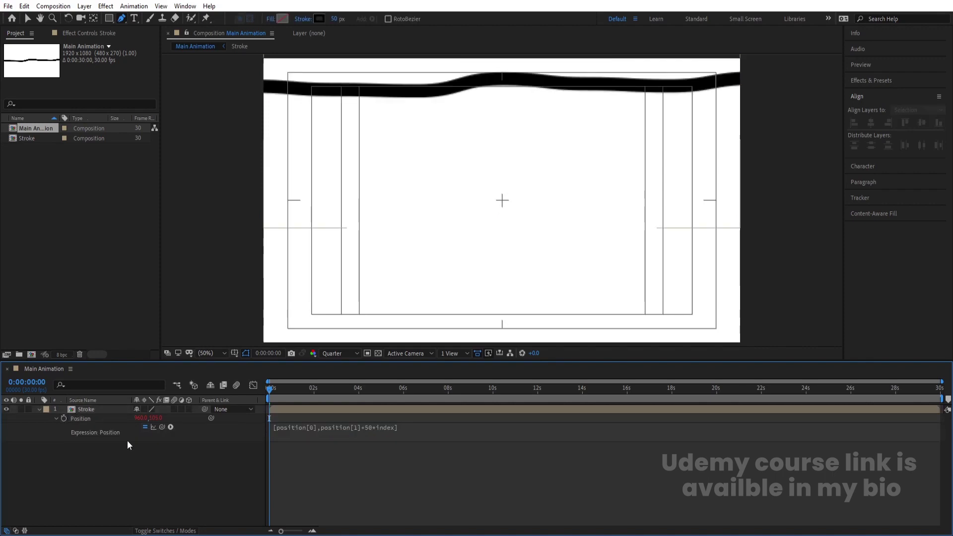
Duplicate the Stroke layer 19 times to stack lines down the frame, and preview the animation
{"action": "left_click", "coordinate": [101, 409]}
{"action": "key", "text": "ctrl+d"}
{"action": "key", "text": "ctrl+d"}
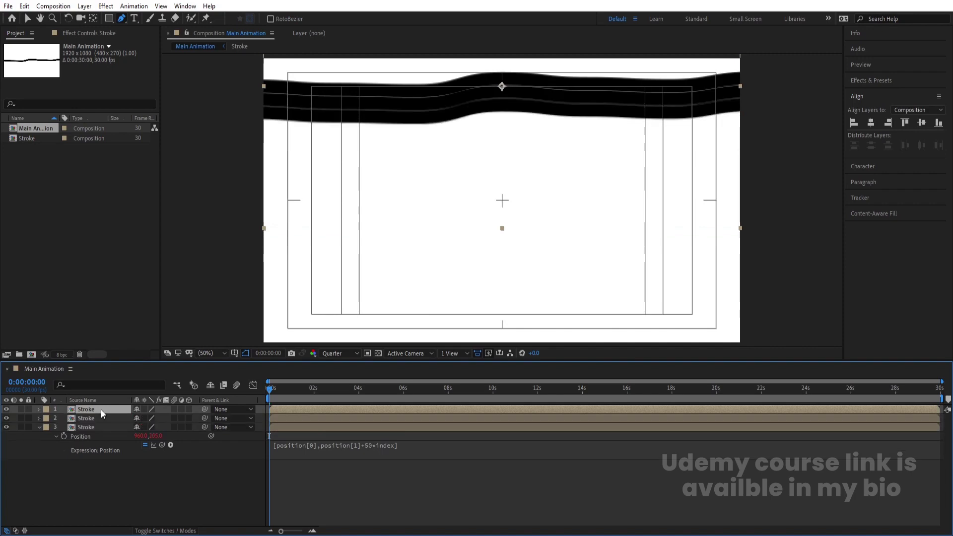
{"action": "key", "text": "ctrl+d"}
{"action": "key", "text": "ctrl+d"}
{"action": "key", "text": "ctrl+d"}
{"action": "key", "text": "ctrl+d"}
{"action": "key", "text": "ctrl+d"}
{"action": "key", "text": "ctrl+d"}
{"action": "key", "text": "ctrl+d"}
{"action": "key", "text": "ctrl+d"}
{"action": "key", "text": "ctrl+d"}
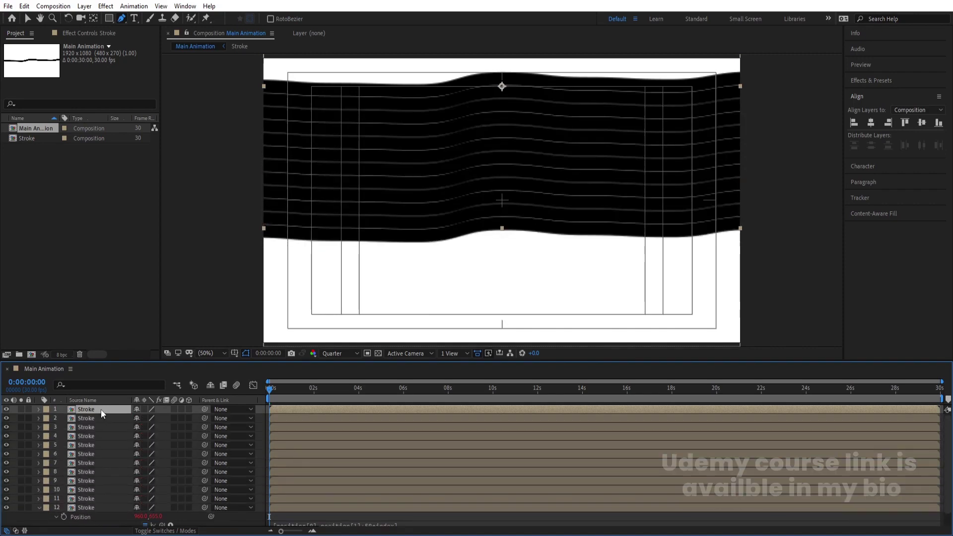
{"action": "key", "text": "ctrl+d"}
{"action": "key", "text": "ctrl+d"}
{"action": "key", "text": "ctrl+d"}
{"action": "key", "text": "ctrl+d"}
{"action": "key", "text": "ctrl+d"}
{"action": "key", "text": "ctrl+d"}
{"action": "key", "text": "ctrl+d"}
{"action": "key", "text": "ctrl+d"}
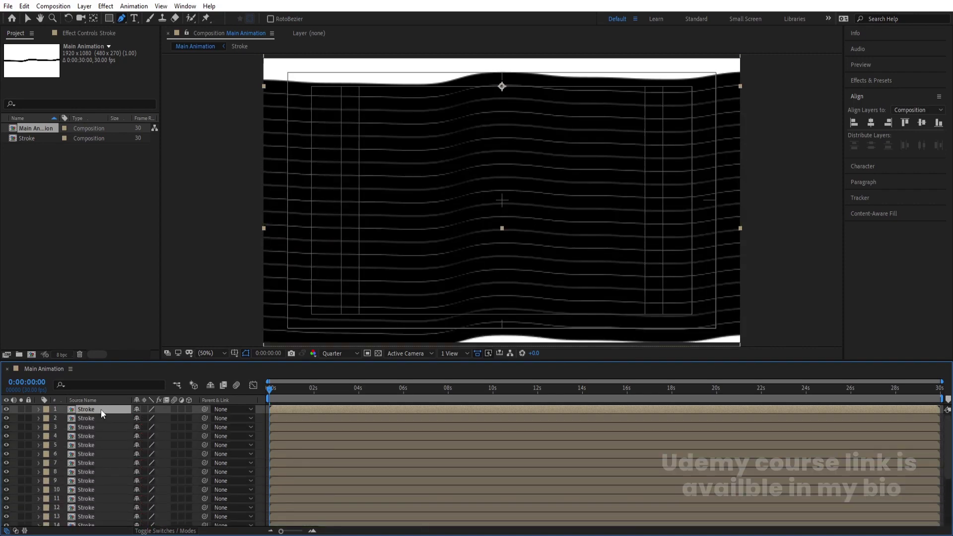
{"action": "key", "text": "space"}
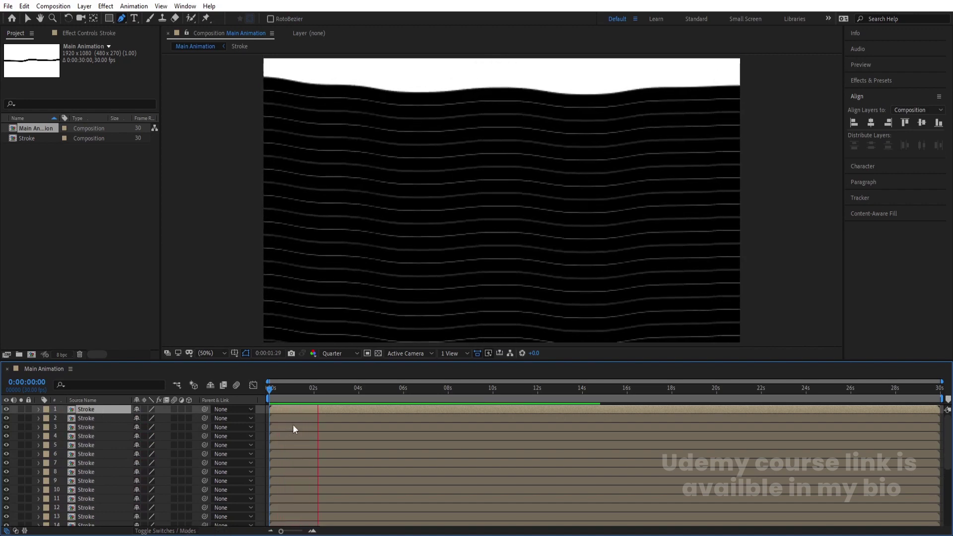
{"action": "key", "text": "space"}
Add a null object to the Main Animation composition and parent all Stroke layers to it
{"action": "left_click", "coordinate": [260, 414]}
{"action": "right_click", "coordinate": [260, 414]}
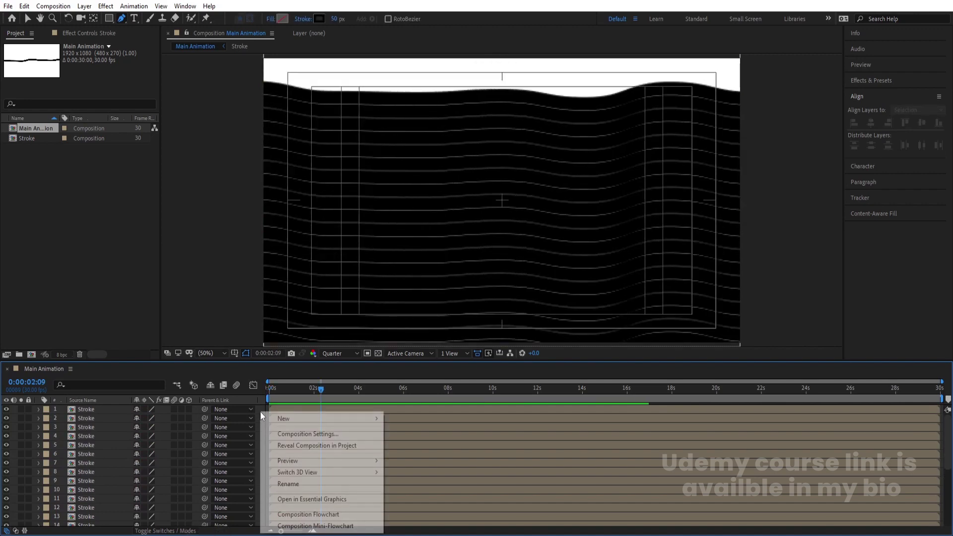
{"action": "mouse_move", "coordinate": [309, 420]}
{"action": "left_click", "coordinate": [410, 481]}
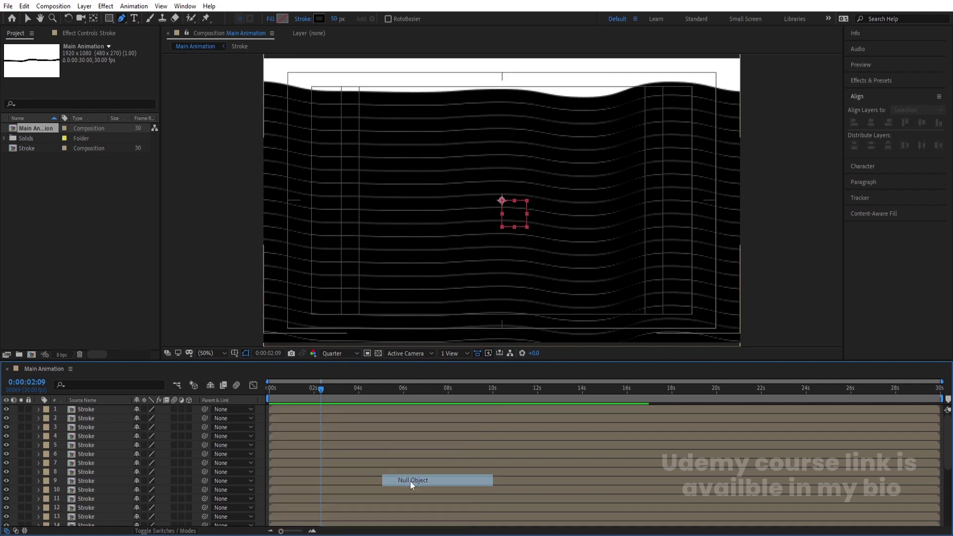
{"action": "key", "text": "ctrl+a"}
{"action": "left_click_drag", "start_coordinate": [205, 418], "coordinate": [121, 411]}
{"action": "left_click", "coordinate": [162, 409]}
{"action": "left_click", "coordinate": [103, 401]}
{"action": "left_click", "coordinate": [110, 410]}
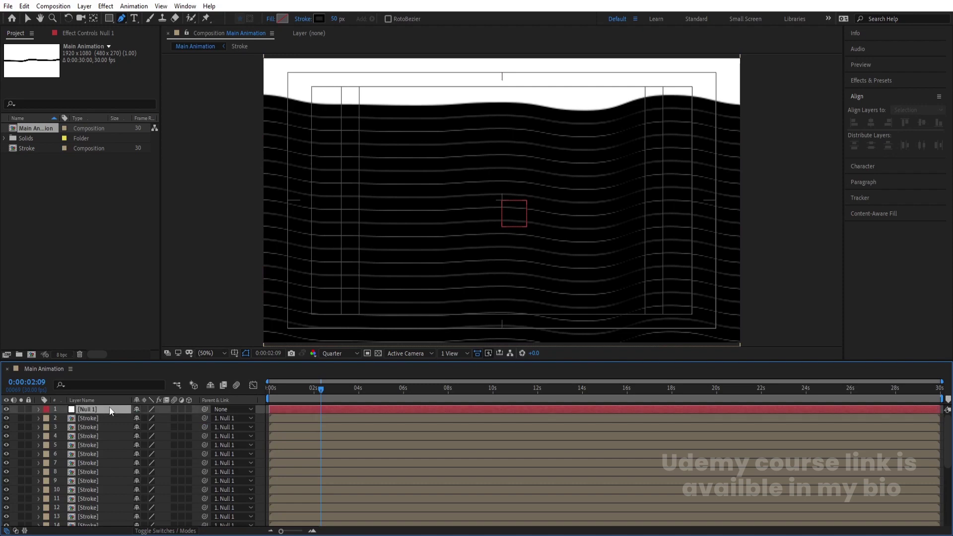
Move Null 1 up to position 960, 334 and preview the shifted lines
{"action": "key", "text": "p"}
{"action": "left_click_drag", "start_coordinate": [149, 419], "coordinate": [56, 417]}
{"action": "key", "text": "space"}
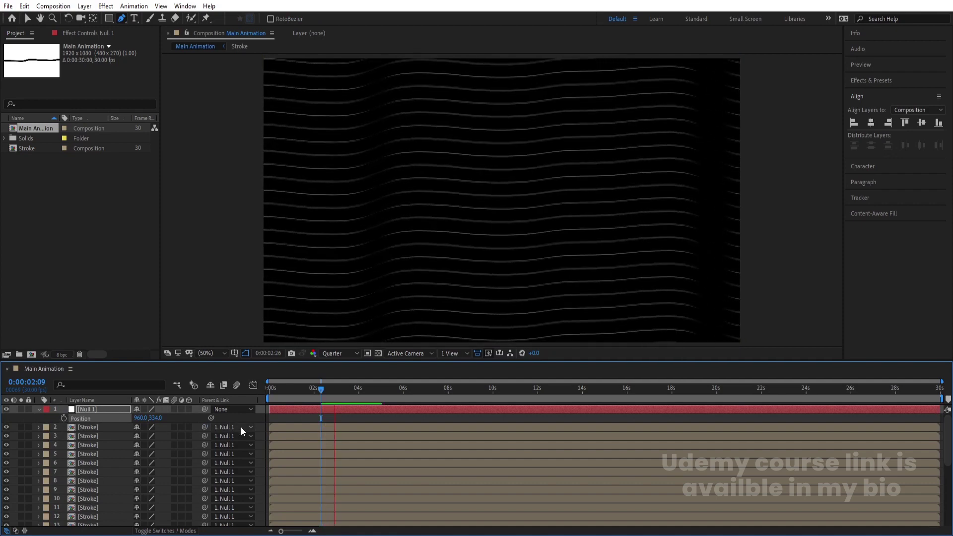
Delete Null 1, undo the deletion, and preview the animation from the first frame
{"action": "key", "text": "Delete"}
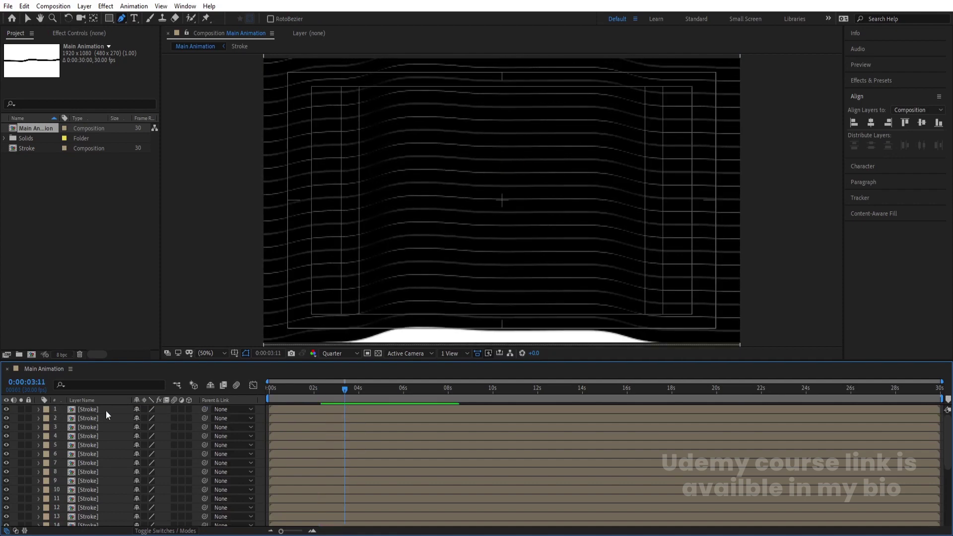
{"action": "key", "text": "ctrl+z"}
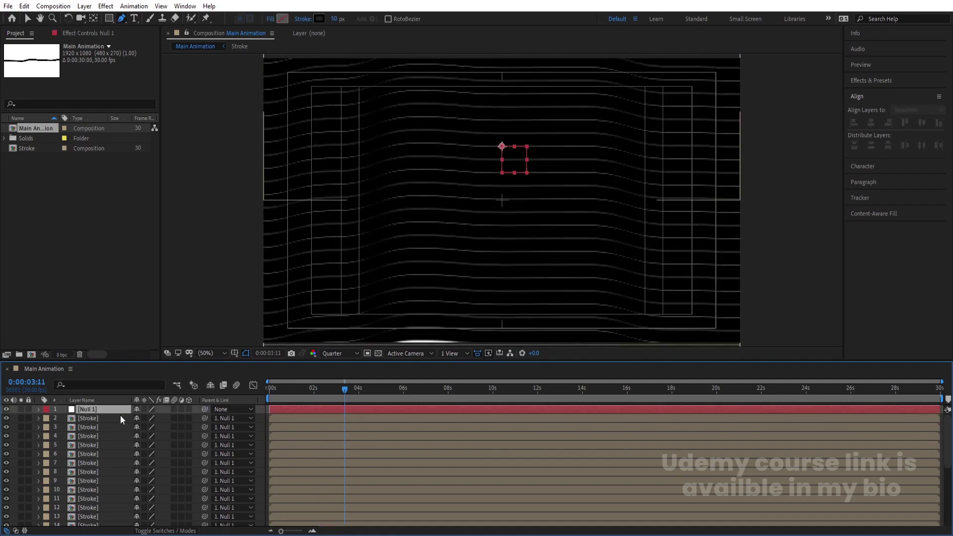
{"action": "key", "text": "Home"}
{"action": "key", "text": "space"}
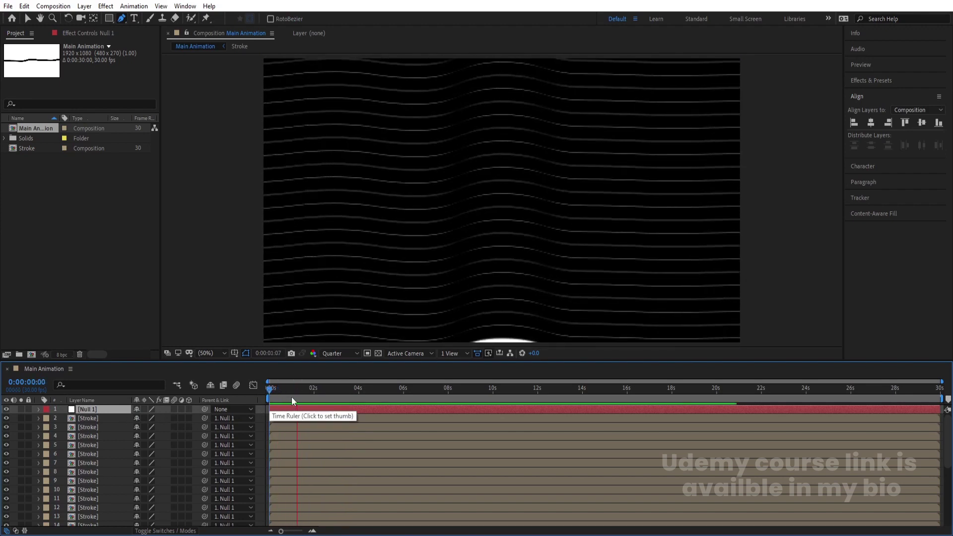
{"action": "key", "text": "space"}
Set the composition's preview resolution to Full with the playhead on the first frame, and play it briefly
{"action": "left_click", "coordinate": [272, 389]}
{"action": "left_click", "coordinate": [257, 413]}
{"action": "left_click", "coordinate": [355, 355]}
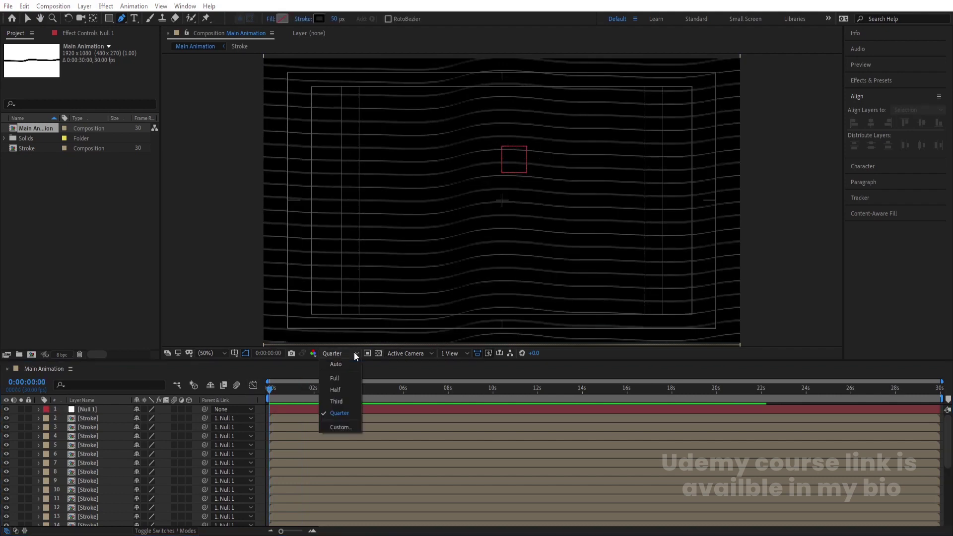
{"action": "left_click", "coordinate": [341, 378]}
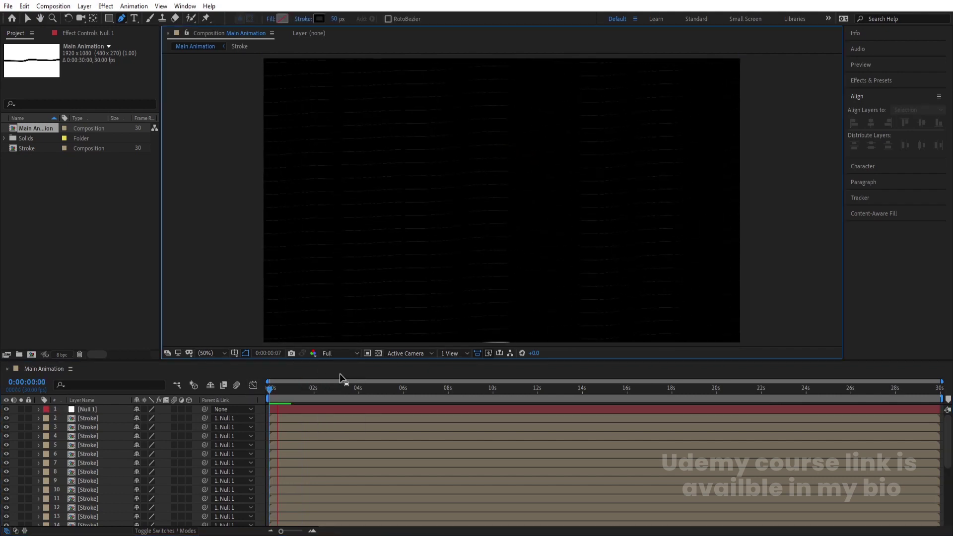
{"action": "left_click", "coordinate": [219, 386]}
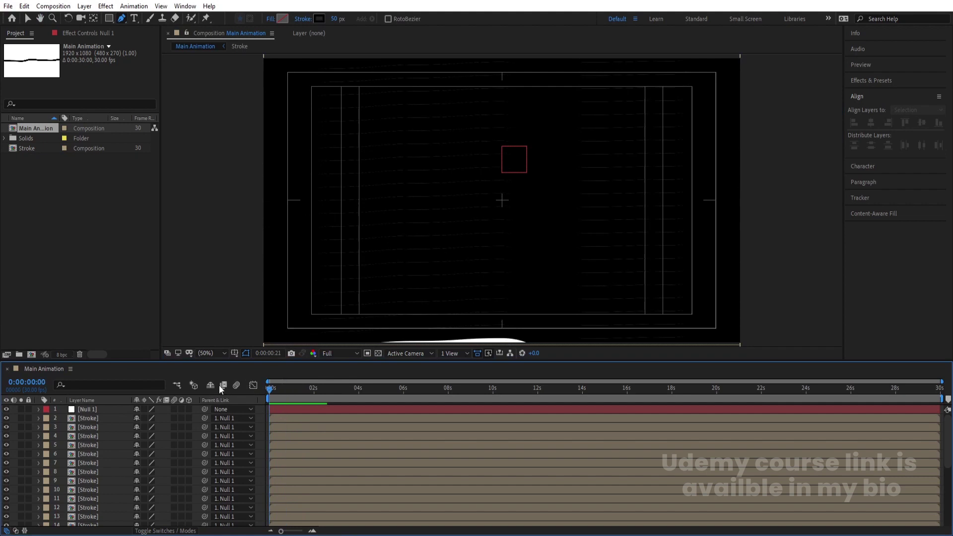
Find the Fill effect and apply it to the Stroke layer directly below Null 1
{"action": "left_click", "coordinate": [88, 421]}
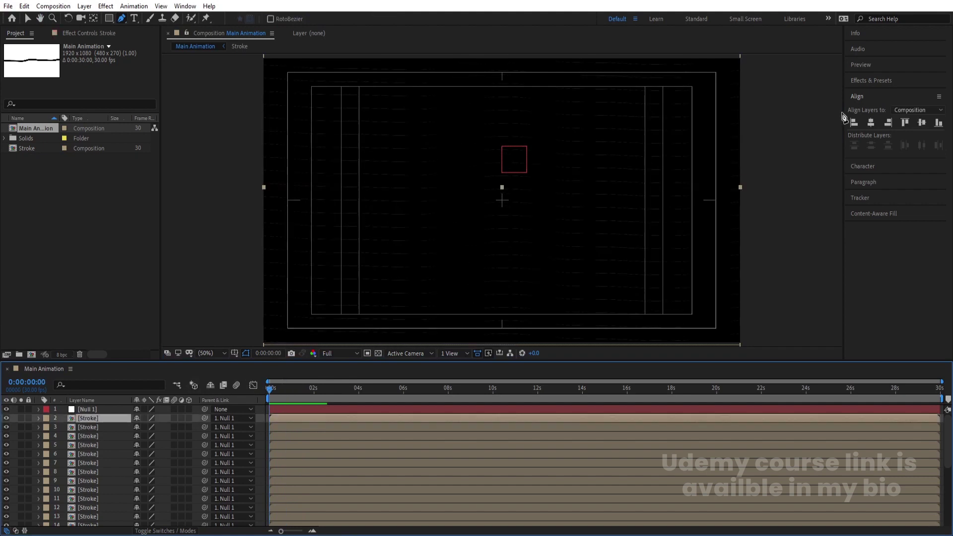
{"action": "left_click", "coordinate": [888, 84]}
{"action": "left_click", "coordinate": [873, 93]}
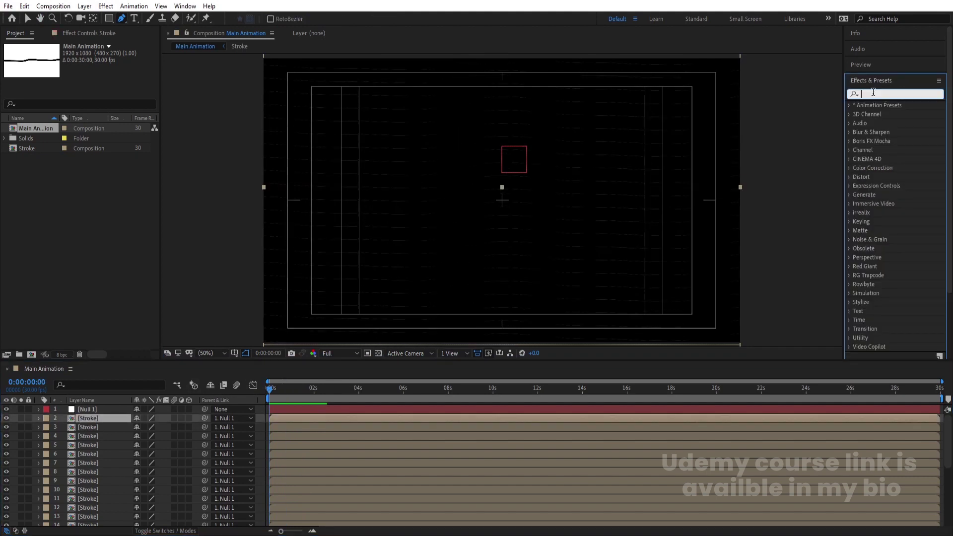
{"action": "type", "text": "fil"}
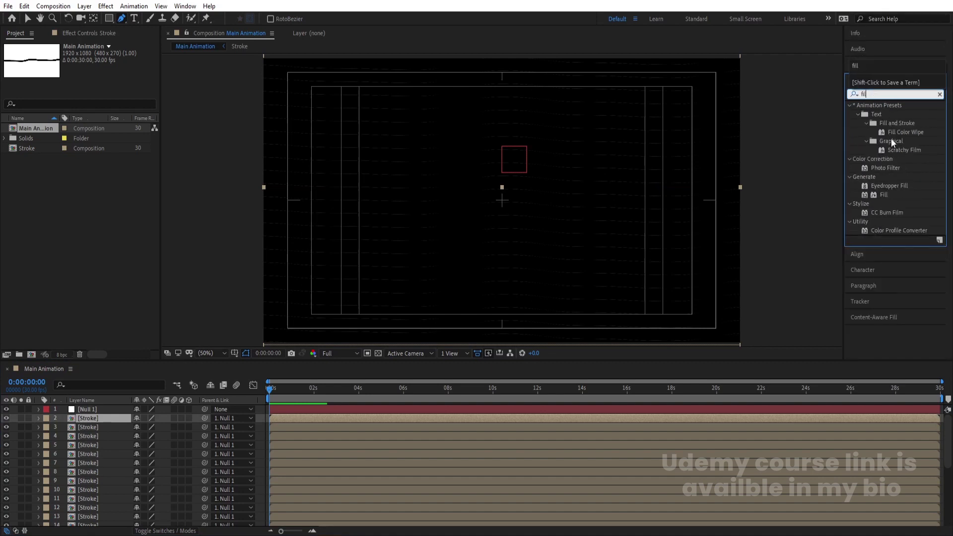
{"action": "double_click", "coordinate": [884, 194]}
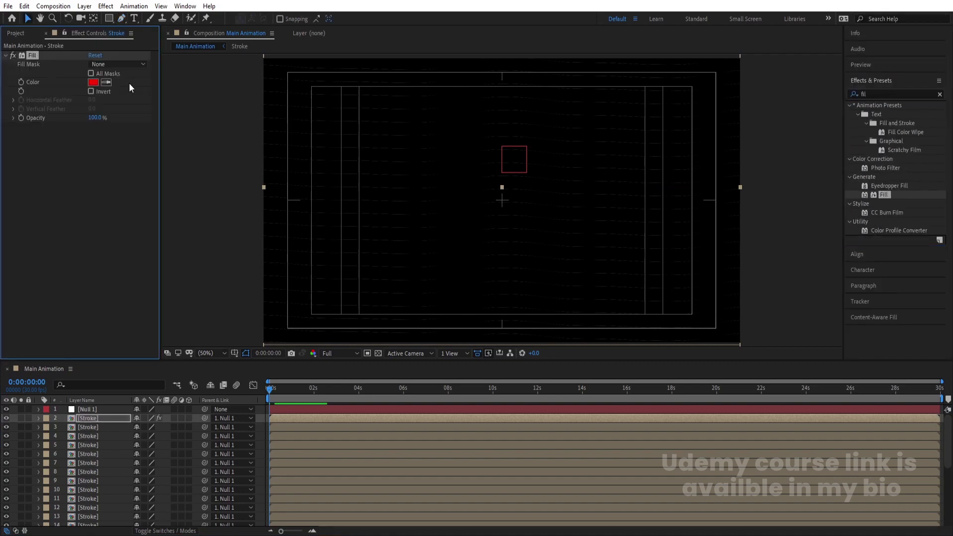
Set the Fill effect's color to purple C600FF
{"action": "left_click", "coordinate": [94, 82]}
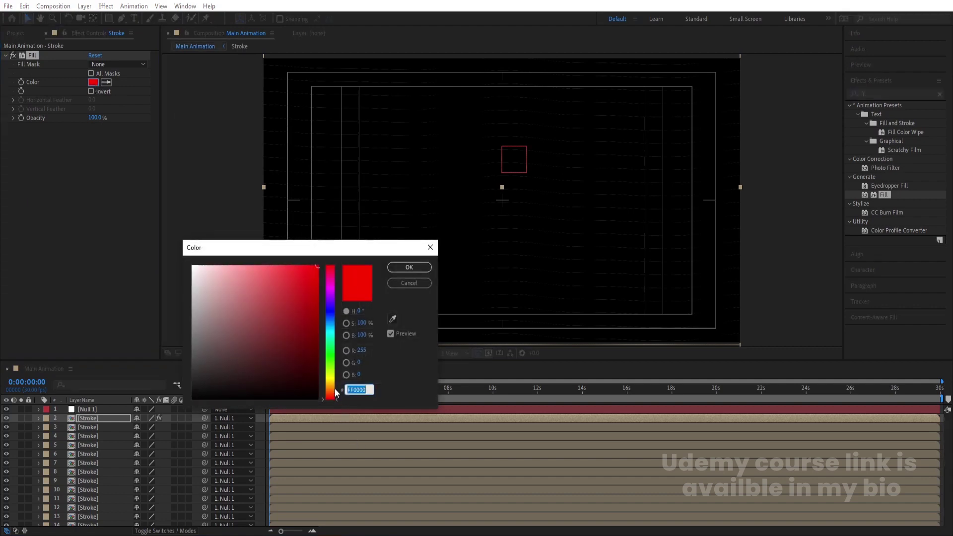
{"action": "left_click", "coordinate": [329, 290]}
{"action": "left_click_drag", "start_coordinate": [328, 290], "coordinate": [335, 293]}
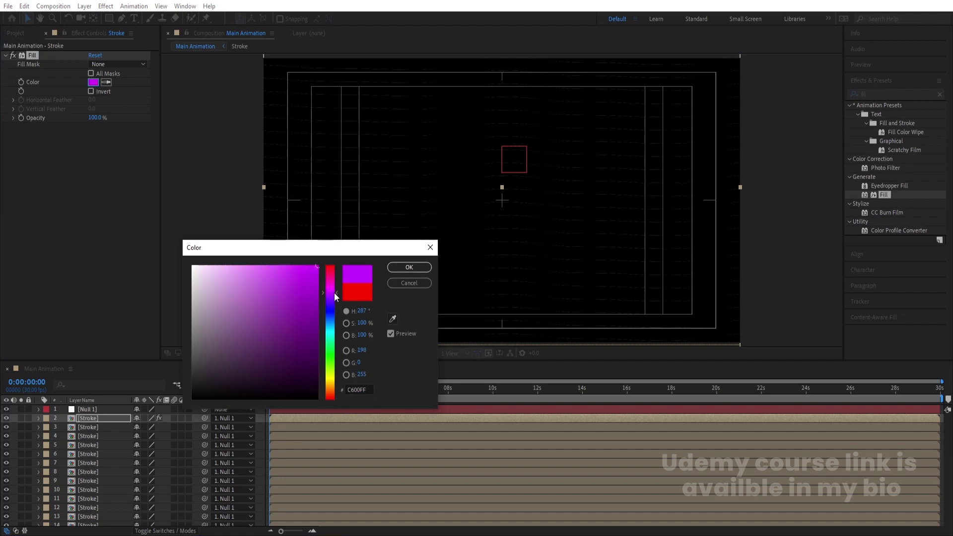
{"action": "left_click", "coordinate": [408, 270]}
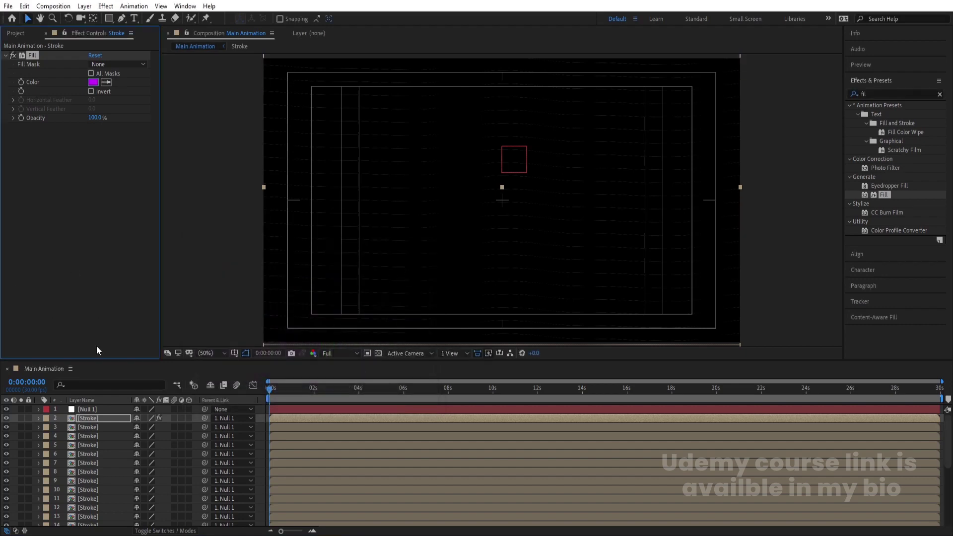
Open the Stroke composition, change Shape Layer 1's stroke color to white FFFFFF, and return to Main Animation
{"action": "left_click", "coordinate": [98, 420]}
{"action": "double_click", "coordinate": [97, 418]}
{"action": "left_click", "coordinate": [96, 407]}
{"action": "key", "text": "Num_Lock"}
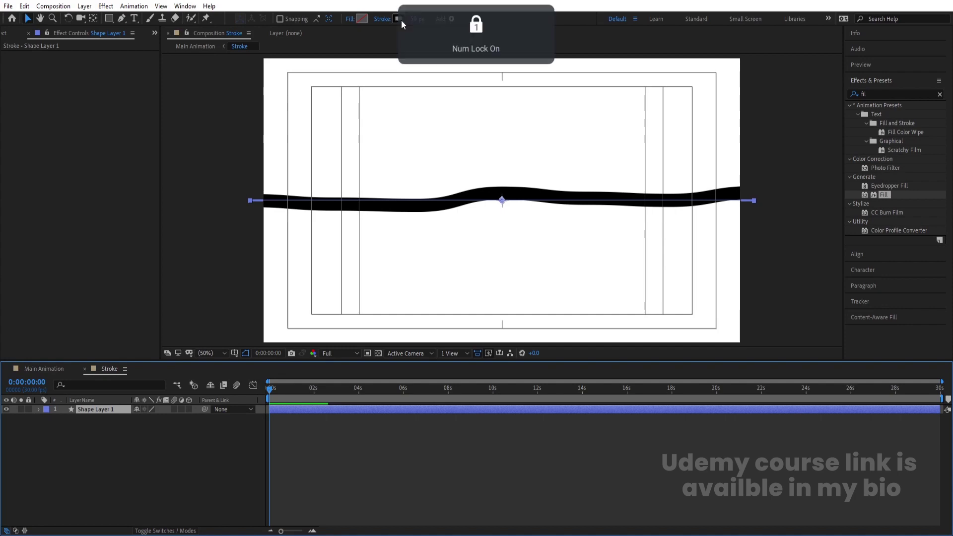
{"action": "left_click", "coordinate": [397, 20]}
{"action": "type", "text": "ffffff"}
{"action": "key", "text": "Return"}
{"action": "left_click", "coordinate": [53, 370]}
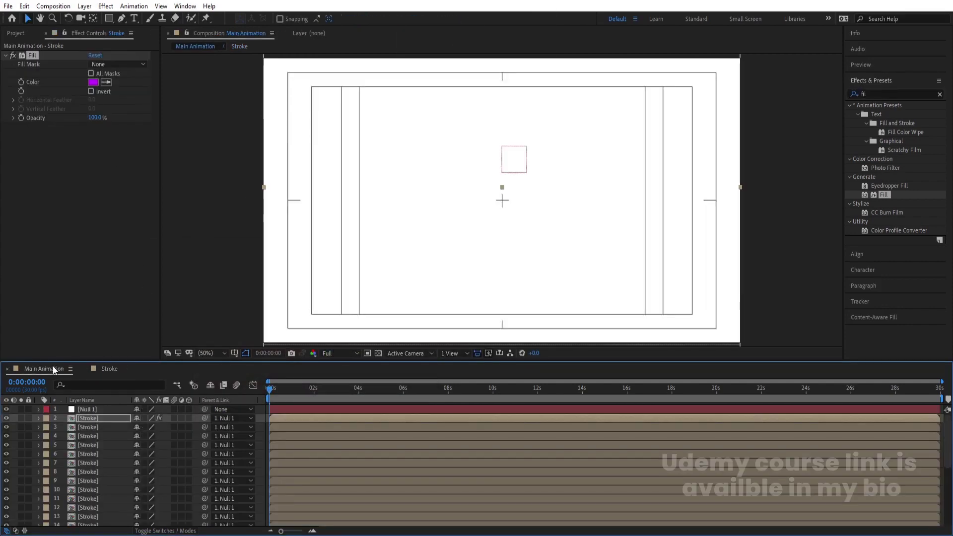
Copy the purple Fill effect from the Stroke layer below Null 1 onto every second Stroke layer, from layer 4 to layer 24
{"action": "left_click", "coordinate": [29, 59]}
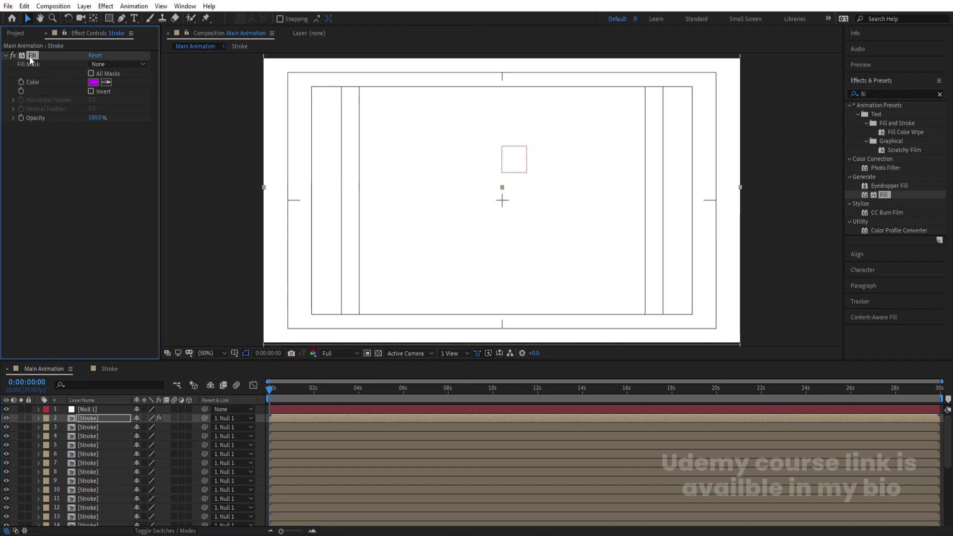
{"action": "left_click", "coordinate": [81, 437]}
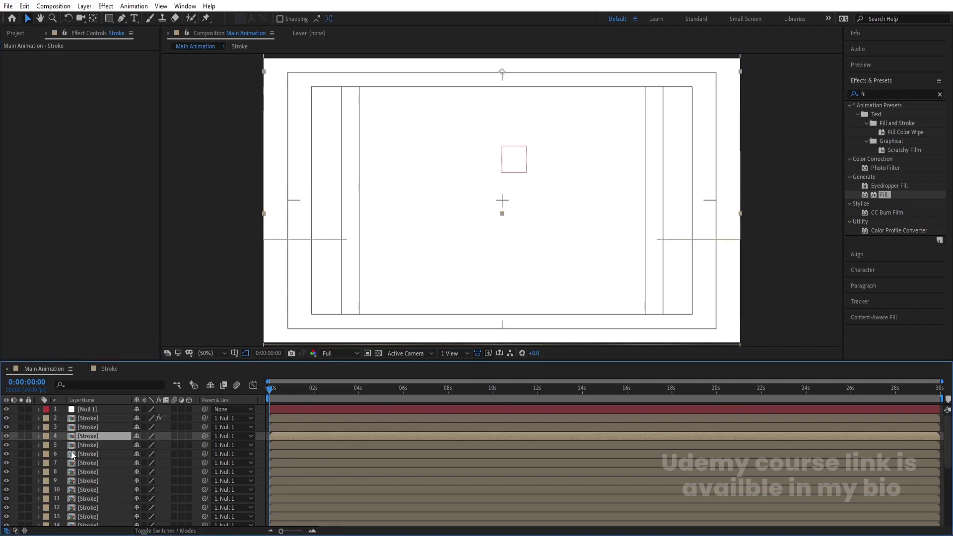
{"action": "left_click", "coordinate": [75, 454], "text": "ctrl"}
{"action": "left_click", "coordinate": [87, 471], "text": "ctrl"}
{"action": "left_click", "coordinate": [91, 489], "text": "ctrl"}
{"action": "scroll", "coordinate": [91, 489], "scroll_direction": "down", "scroll_amount": 1}
{"action": "left_click", "coordinate": [89, 480], "text": "ctrl"}
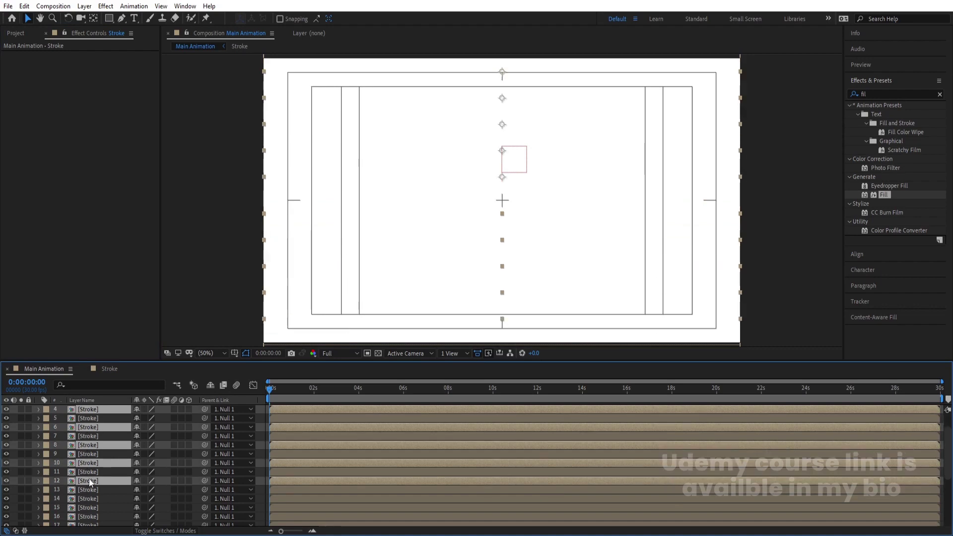
{"action": "left_click", "coordinate": [94, 500], "text": "ctrl"}
{"action": "scroll", "coordinate": [95, 500], "scroll_direction": "down", "scroll_amount": 3}
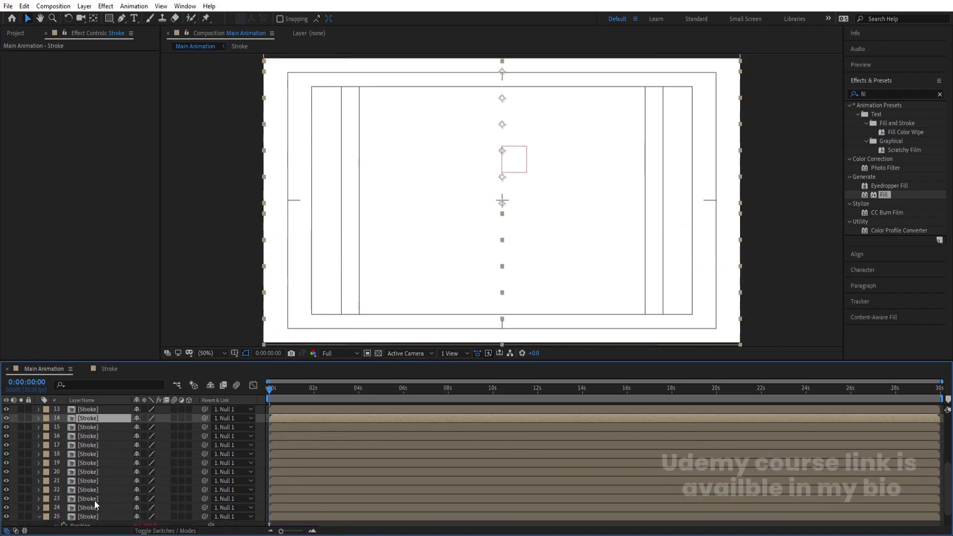
{"action": "left_click", "coordinate": [88, 436], "text": "ctrl"}
{"action": "left_click", "coordinate": [91, 453], "text": "ctrl"}
{"action": "left_click", "coordinate": [95, 473], "text": "ctrl"}
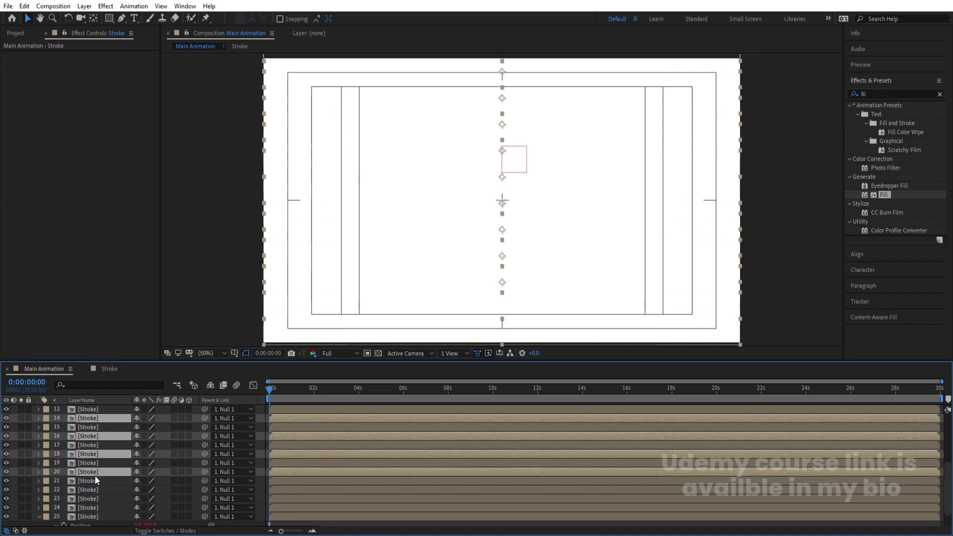
{"action": "left_click", "coordinate": [90, 490], "text": "ctrl"}
{"action": "scroll", "coordinate": [91, 491], "scroll_direction": "down", "scroll_amount": 1}
{"action": "left_click", "coordinate": [90, 485], "text": "ctrl"}
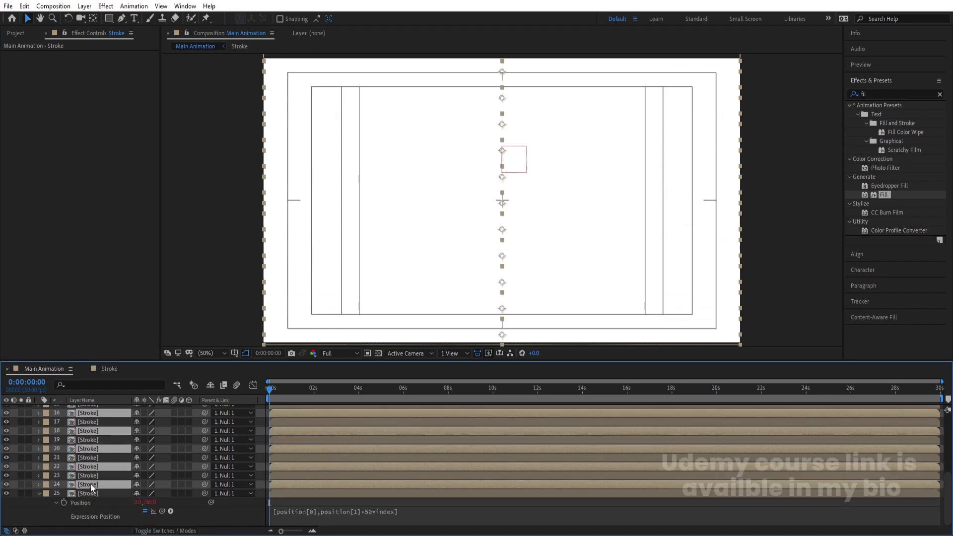
{"action": "key", "text": "ctrl+alt+shift+e"}
Deselect the layers and preview the purple and white wavy lines from the first frame
{"action": "key", "text": "space"}
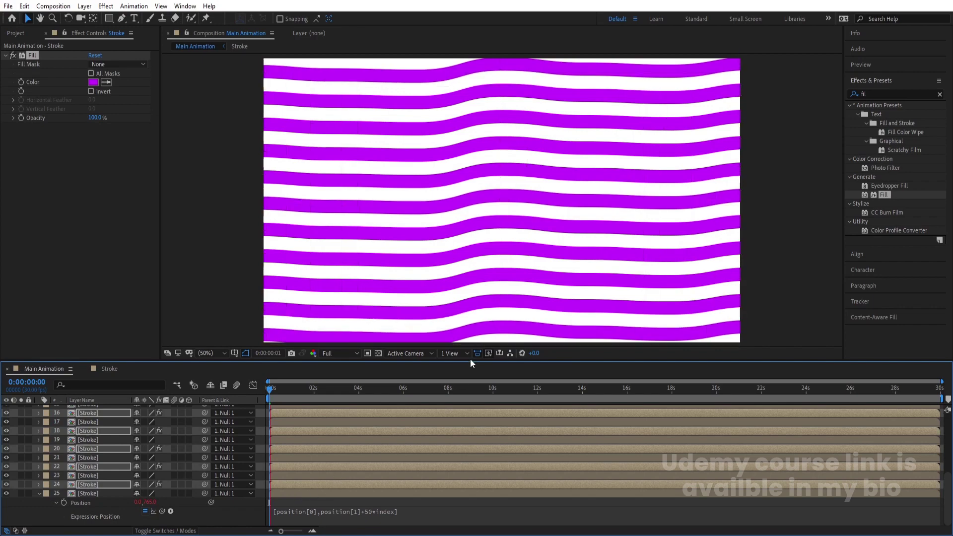
{"action": "key", "text": "space"}
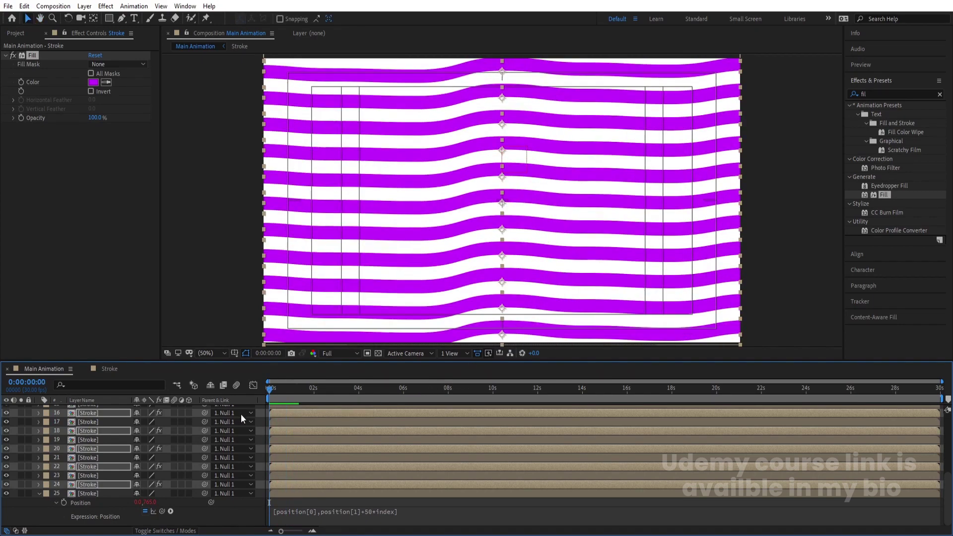
{"action": "key", "text": "F2"}
{"action": "scroll", "coordinate": [258, 414], "scroll_direction": "up", "scroll_amount": 5}
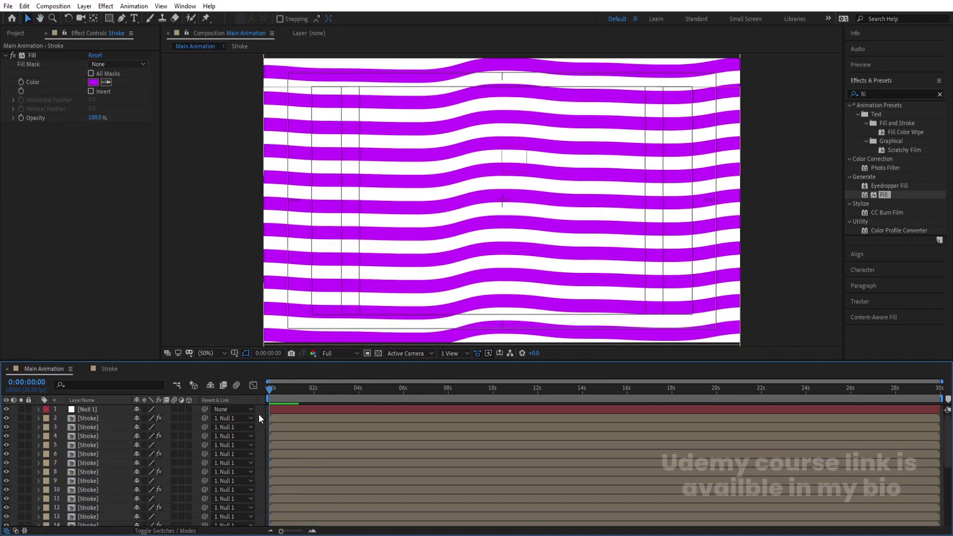
{"action": "key", "text": "space"}
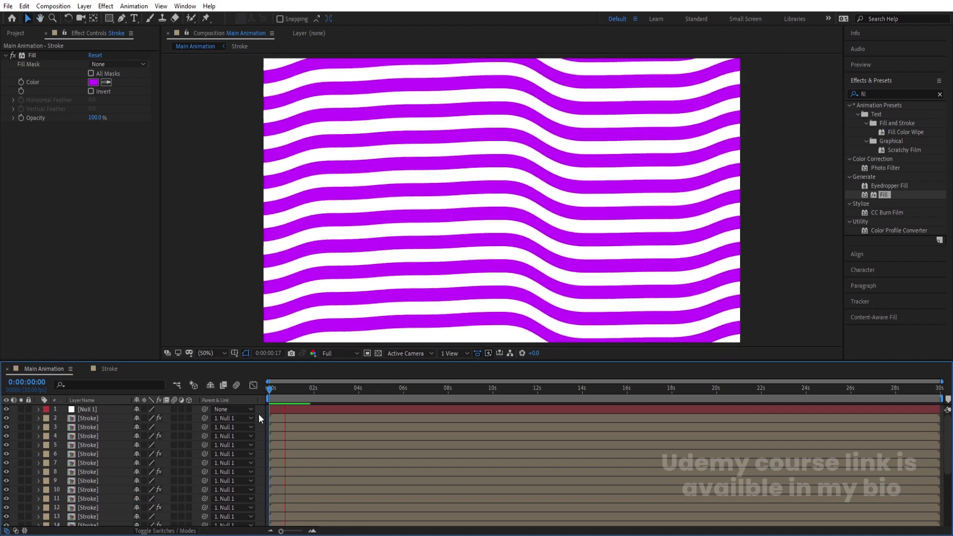
{"action": "key", "text": "space"}
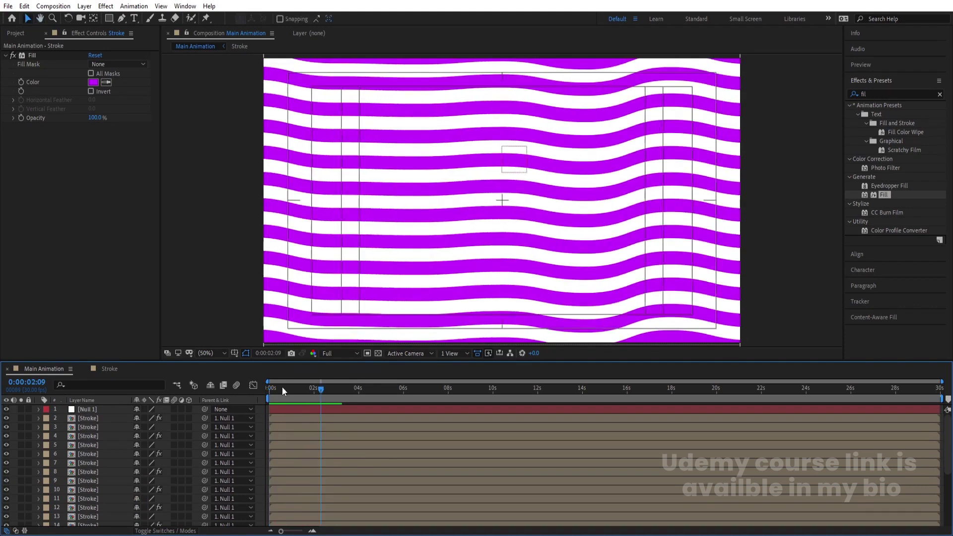
Trim the out points of all Stroke layers, 2 to 25, to 0:00:00:03
{"action": "key", "text": "equal"}
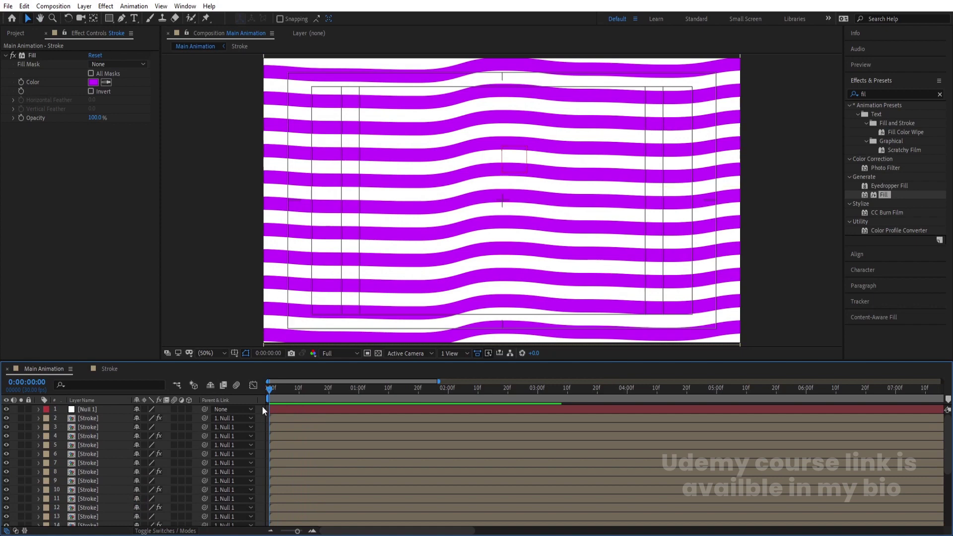
{"action": "key", "text": "Page_Down"}
{"action": "key", "text": "Page_Down"}
{"action": "key", "text": "Page_Down"}
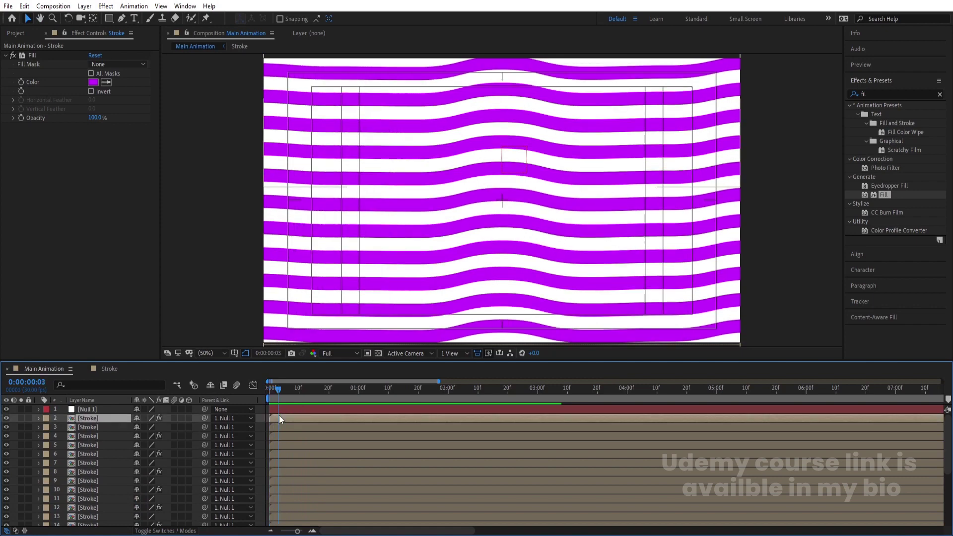
{"action": "left_click", "coordinate": [279, 415]}
{"action": "scroll", "coordinate": [279, 415], "scroll_direction": "down", "scroll_amount": 4}
{"action": "key", "text": "ctrl+a"}
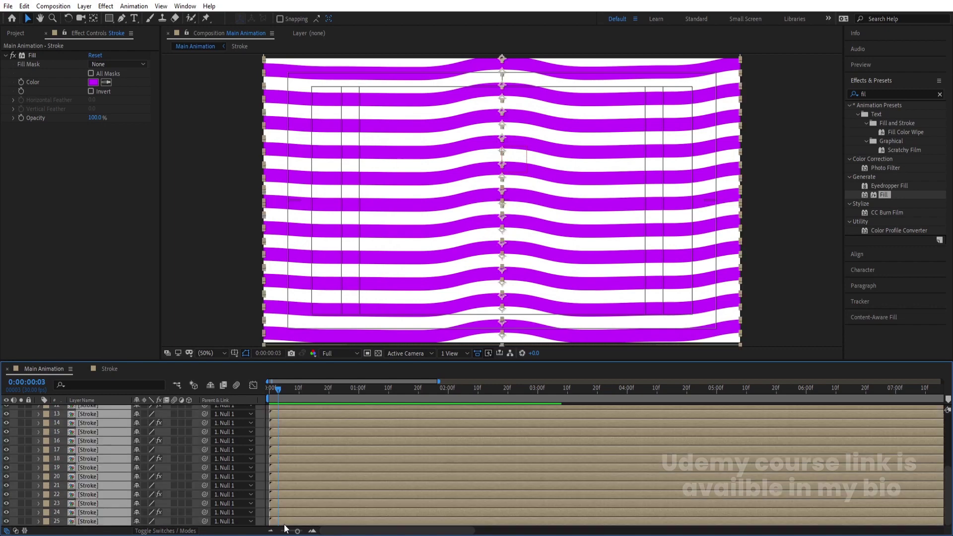
{"action": "key", "text": "alt+bracketright"}
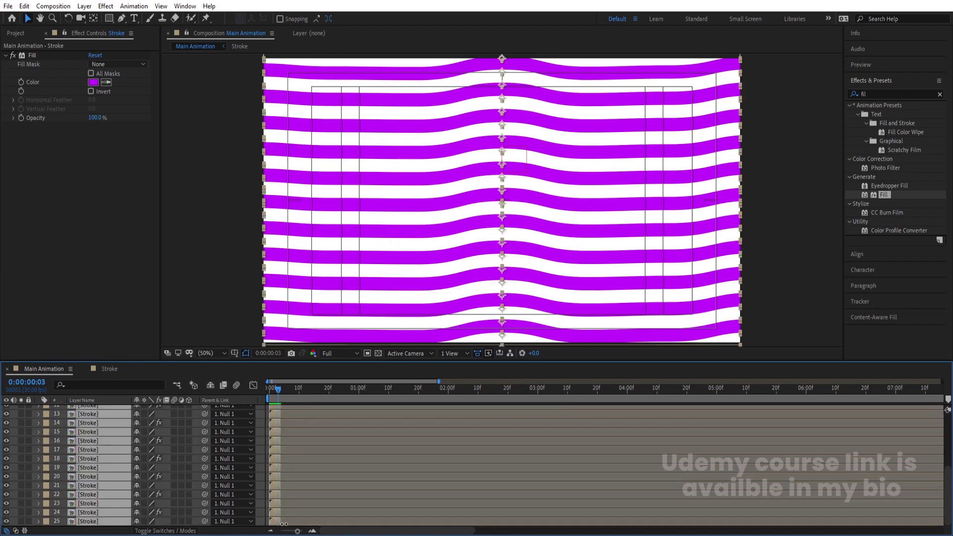
Arrange the trimmed Stroke layers one after another with Sequence Layers, without overlap
{"action": "right_click", "coordinate": [283, 505]}
{"action": "mouse_move", "coordinate": [342, 378]}
{"action": "left_click", "coordinate": [456, 472]}
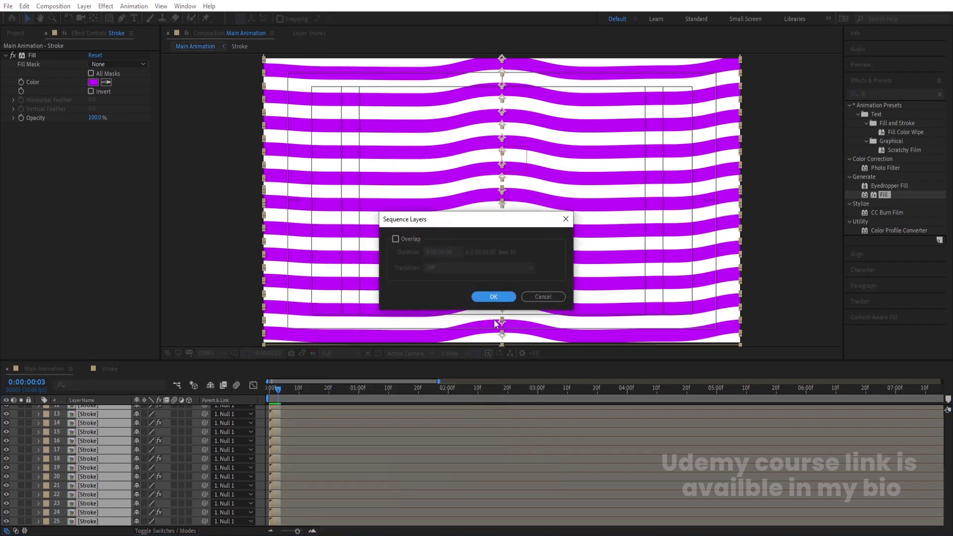
{"action": "left_click", "coordinate": [495, 296]}
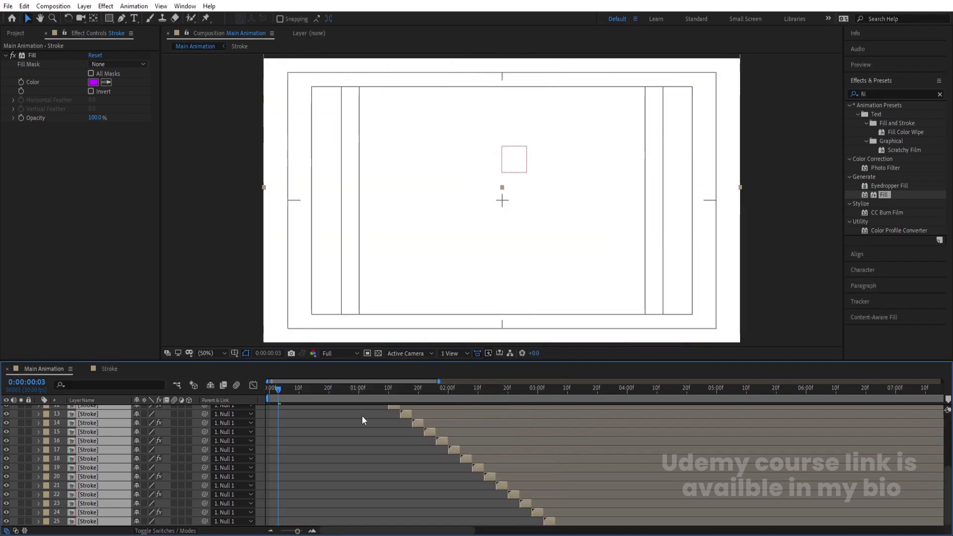
Extend the out points of all sequenced Stroke layers toward the end of the composition
{"action": "key", "text": "minus"}
{"action": "key", "text": "minus"}
{"action": "key", "text": "minus"}
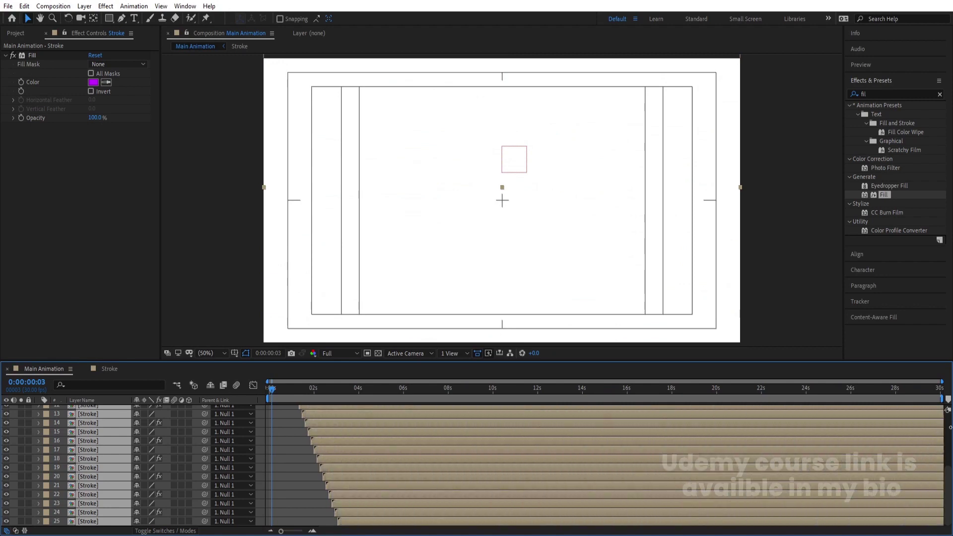
{"action": "scroll", "coordinate": [925, 445], "scroll_direction": "up", "scroll_amount": 5}
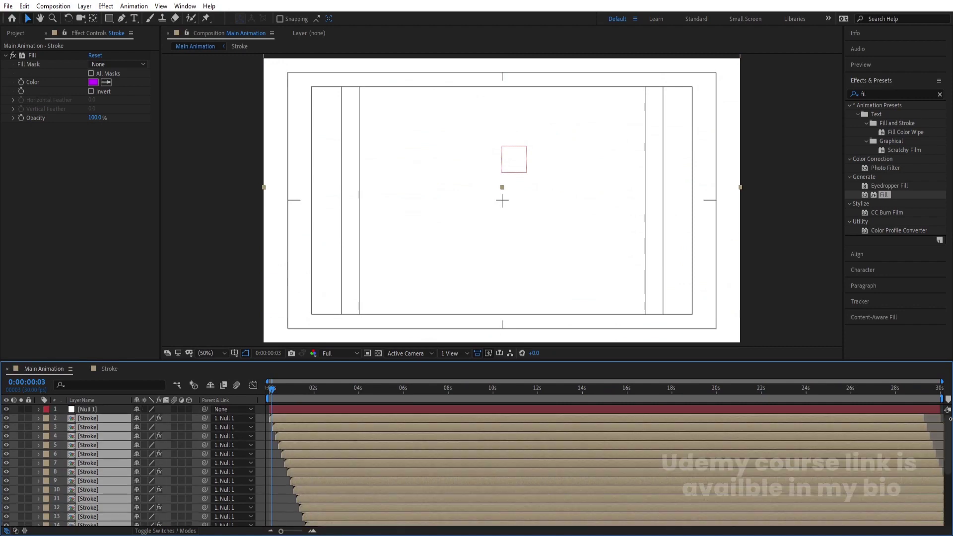
{"action": "scroll", "coordinate": [311, 495], "scroll_direction": "down", "scroll_amount": 5}
Trim the start of all Stroke layers to 0:00:03:03 and move their in points to the first frame
{"action": "left_click_drag", "start_coordinate": [335, 393], "coordinate": [338, 395]}
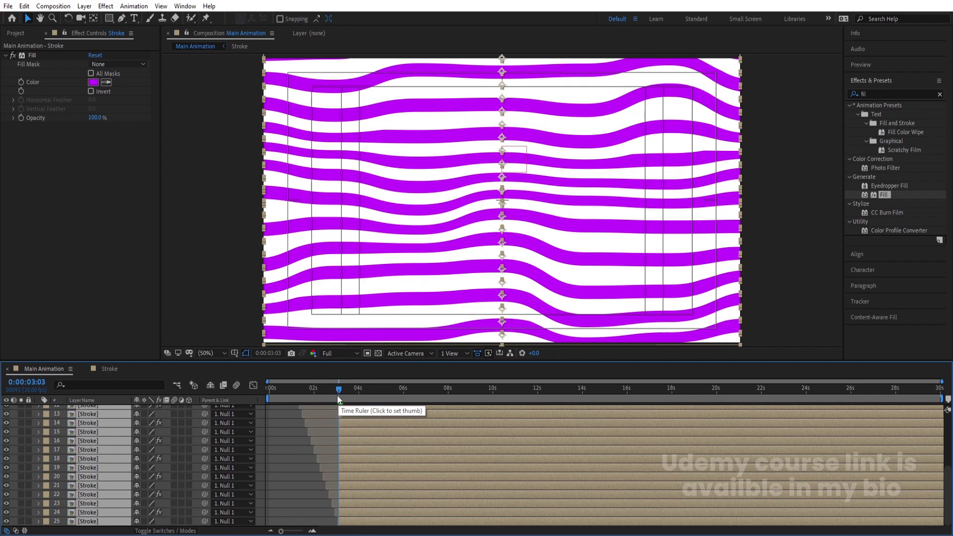
{"action": "key", "text": "Home"}
{"action": "key", "text": "bracketleft"}
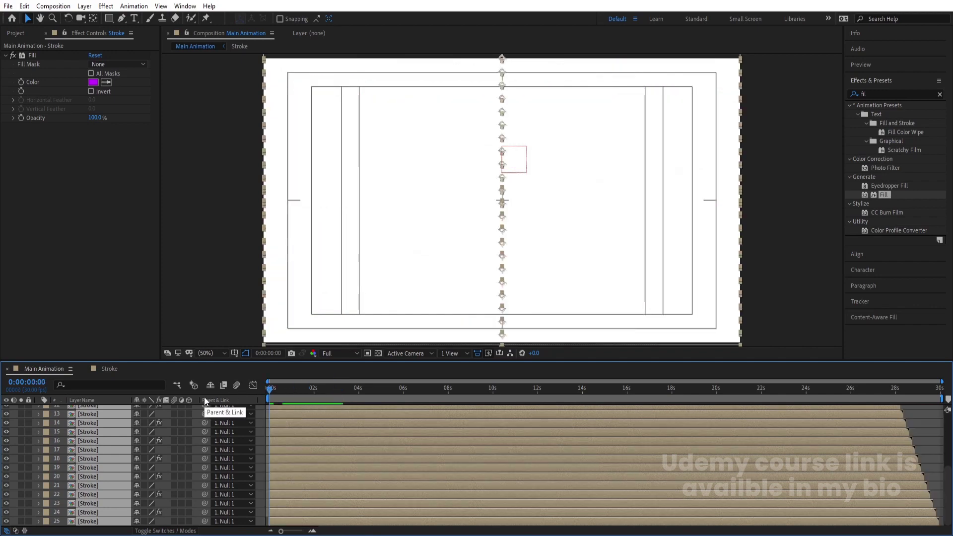
Preview the offset wave animation from the first frame and deselect the layers
{"action": "key", "text": "space"}
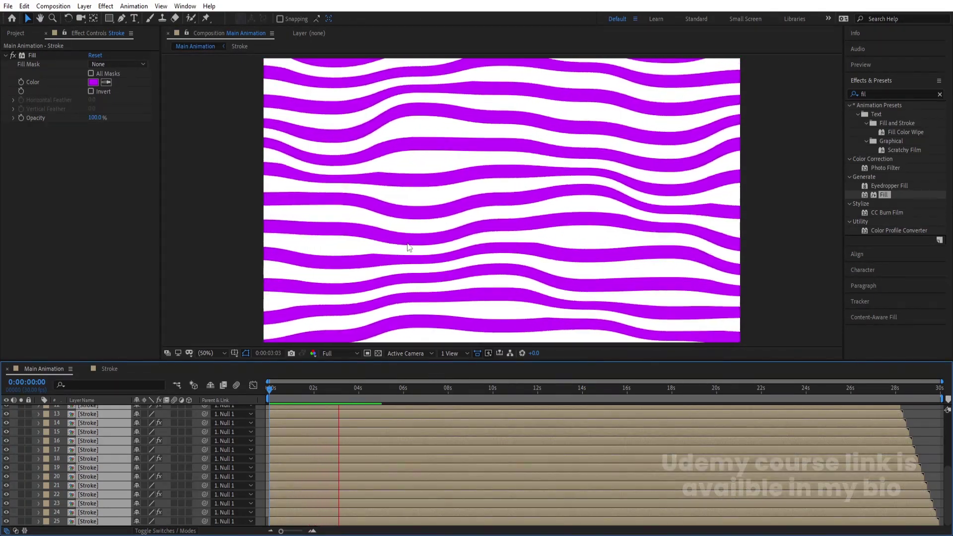
{"action": "key", "text": "space"}
{"action": "key", "text": "F2"}
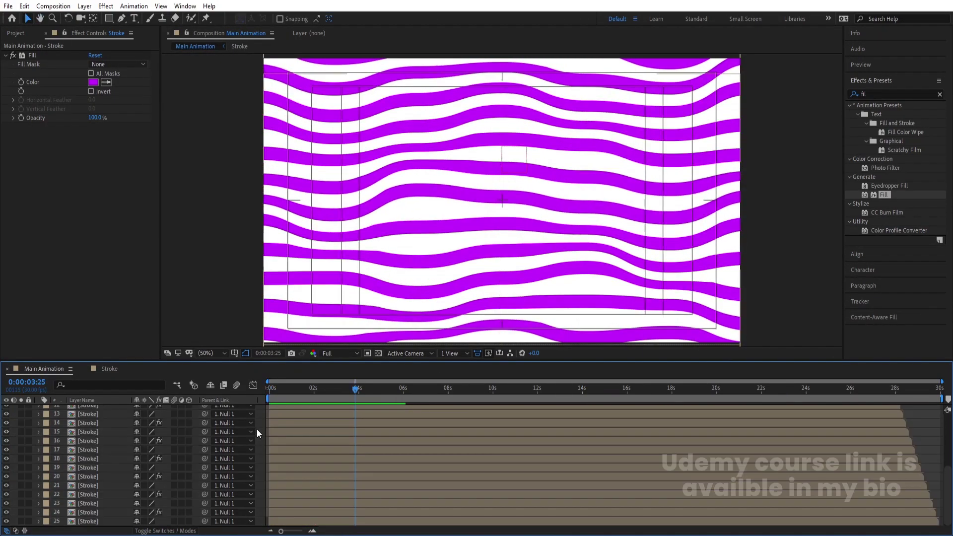
{"action": "scroll", "coordinate": [257, 429], "scroll_direction": "up", "scroll_amount": 4}
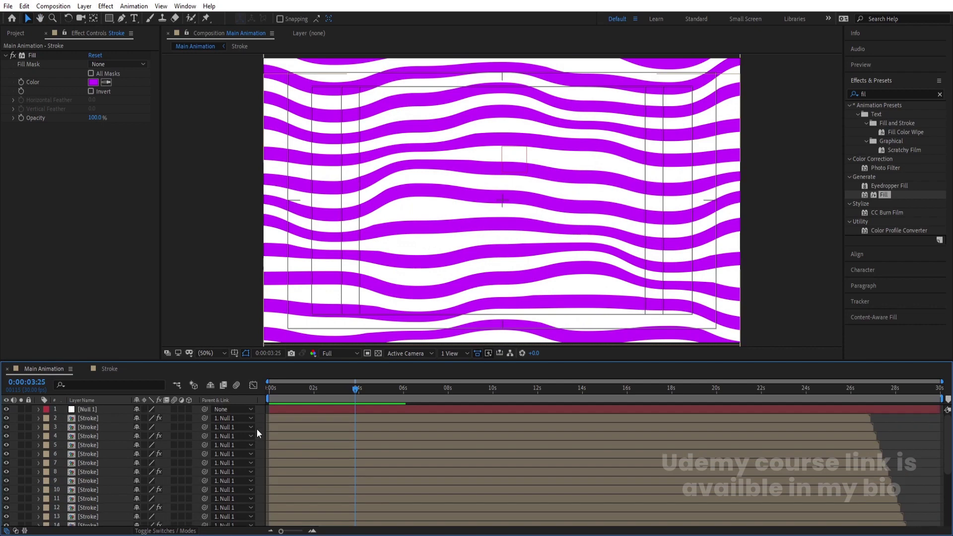
Find the Drop Shadow effect and apply it to the Stroke layer directly below Null 1
{"action": "left_click", "coordinate": [96, 421]}
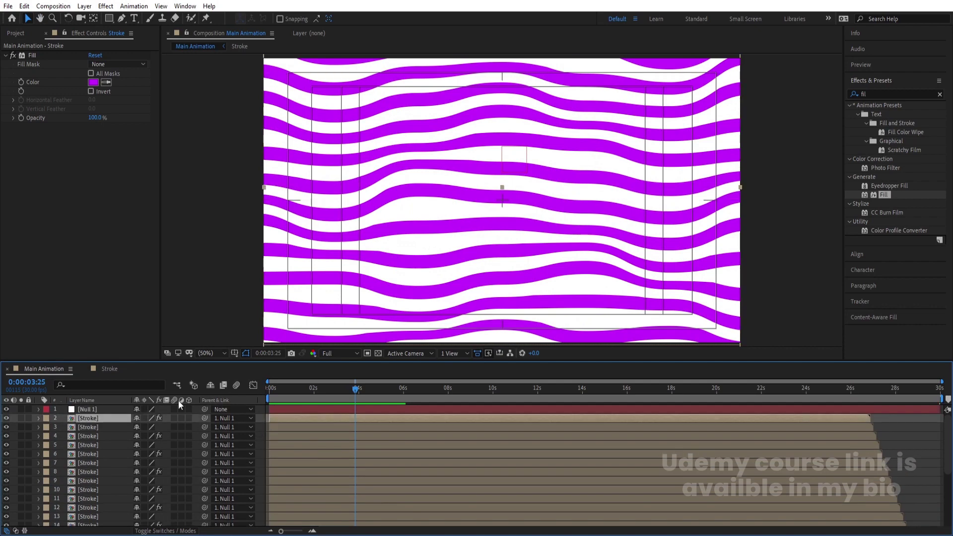
{"action": "left_click", "coordinate": [887, 95]}
{"action": "type", "text": "drop"}
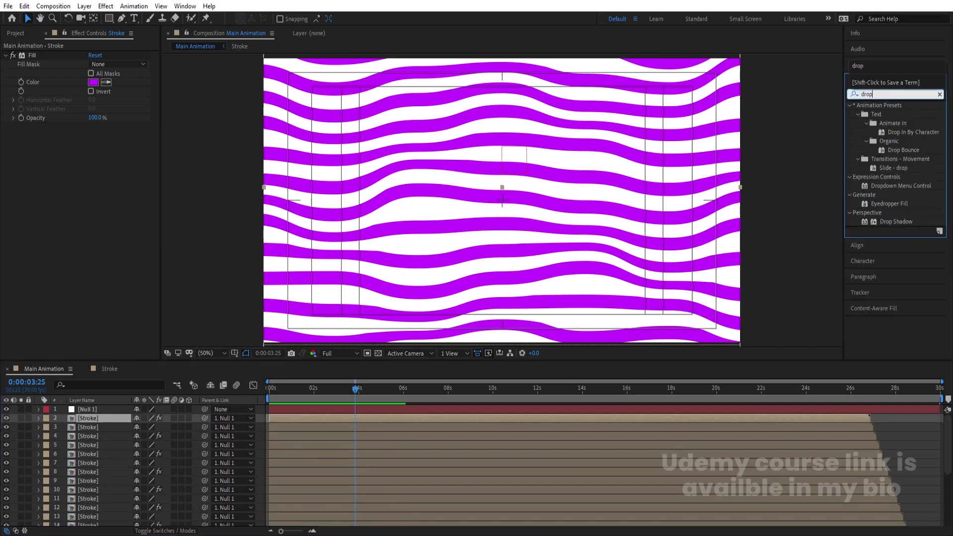
{"action": "double_click", "coordinate": [896, 222]}
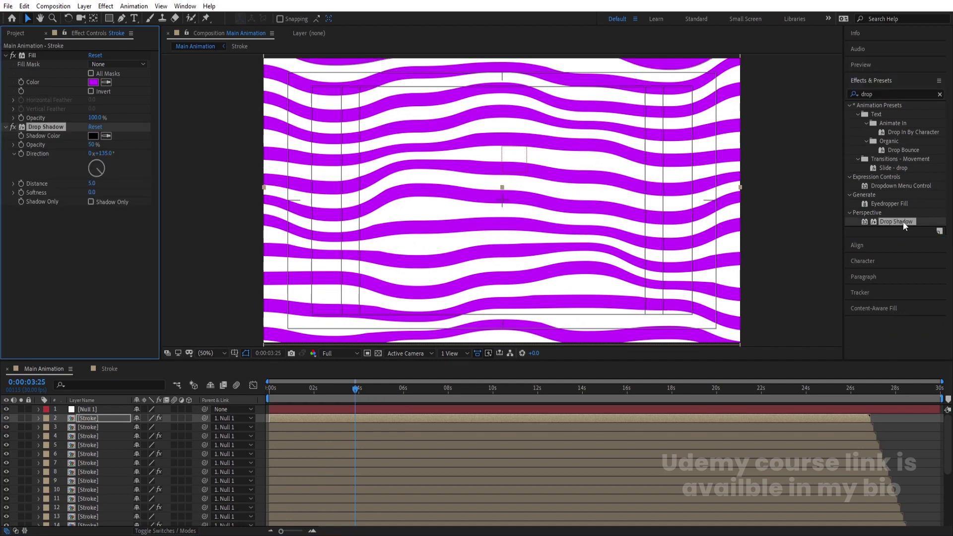
Change the Drop Shadow's shadow color to a dark grayish blue
{"action": "scroll", "coordinate": [694, 83], "scroll_direction": "up", "scroll_amount": 4}
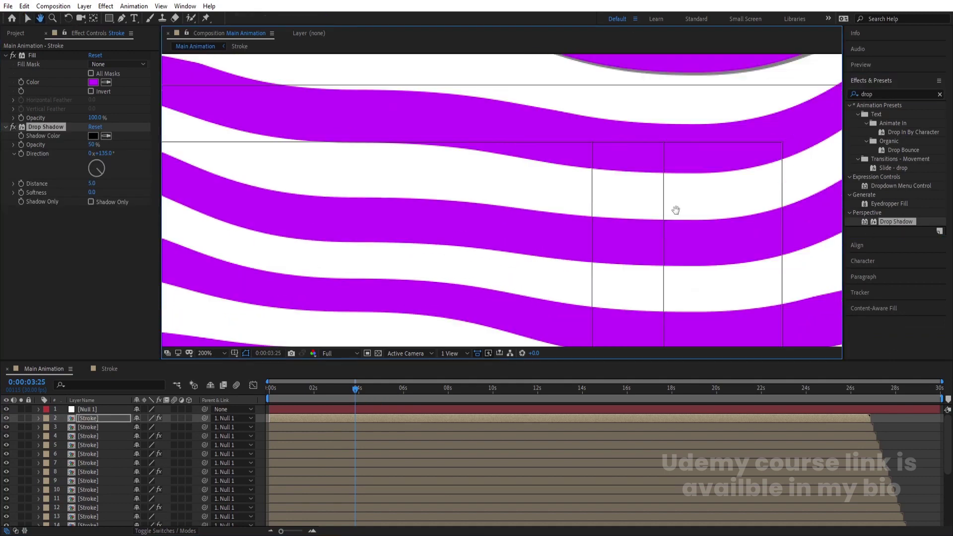
{"action": "left_click", "coordinate": [92, 137]}
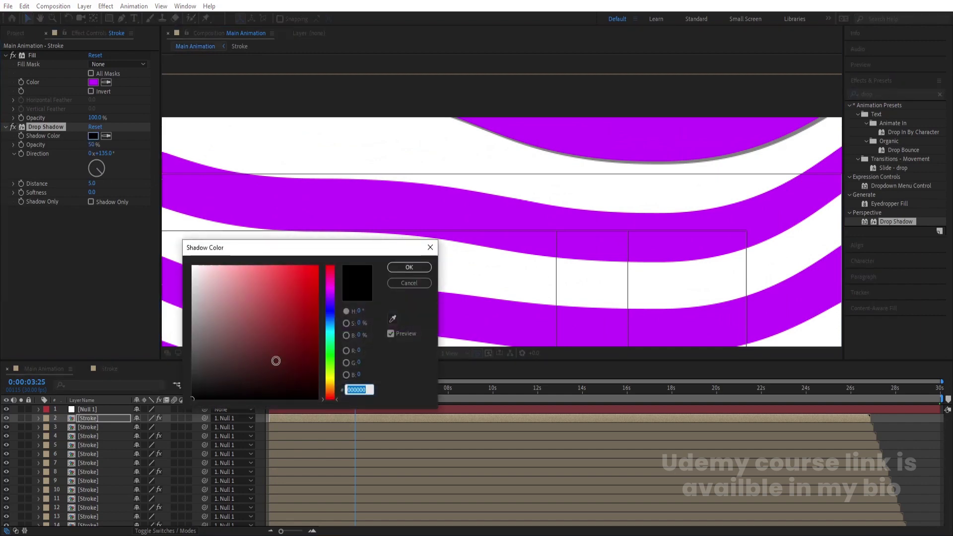
{"action": "left_click", "coordinate": [329, 316]}
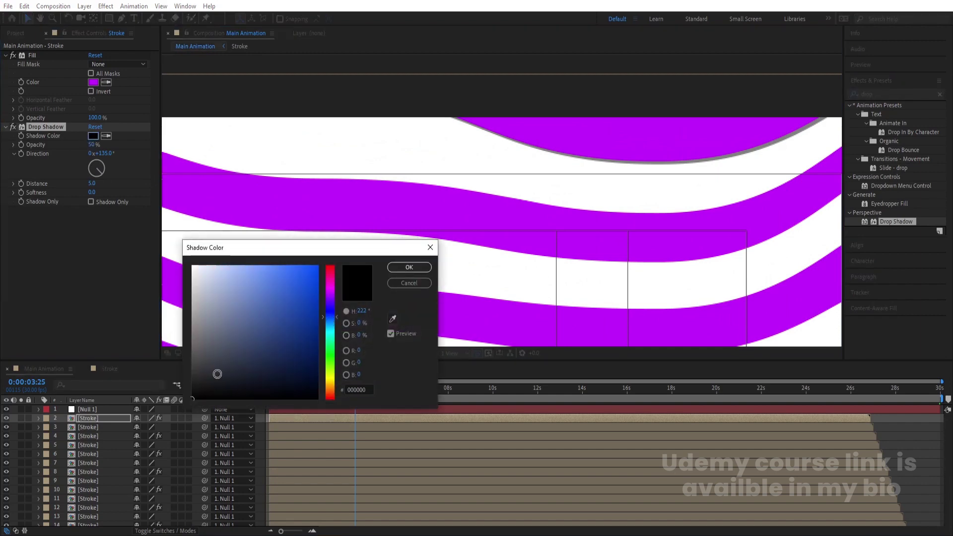
{"action": "left_click", "coordinate": [217, 360]}
{"action": "key", "text": "Return"}
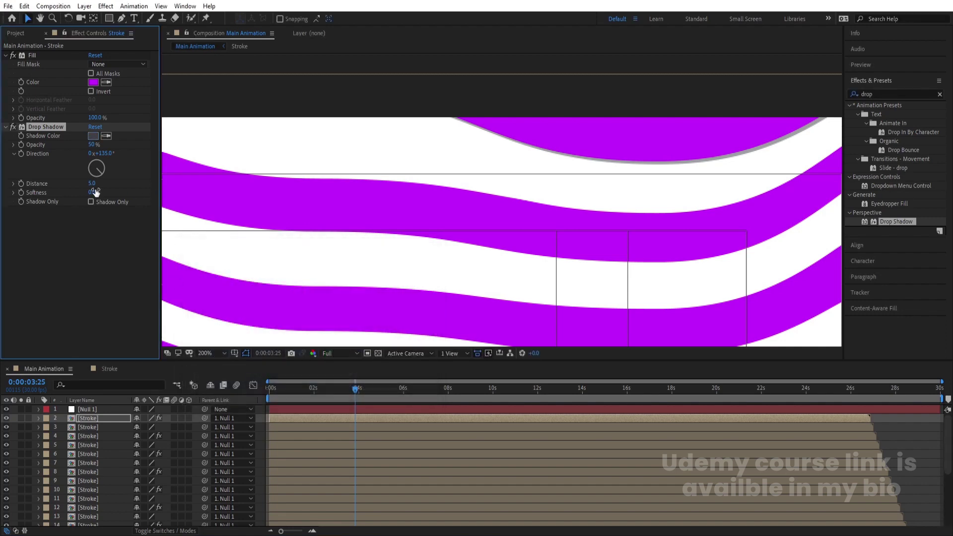
Set the Drop Shadow's softness to 100 and its opacity to 30%
{"action": "left_click", "coordinate": [92, 192]}
{"action": "type", "text": "10"}
{"action": "key", "text": "Return"}
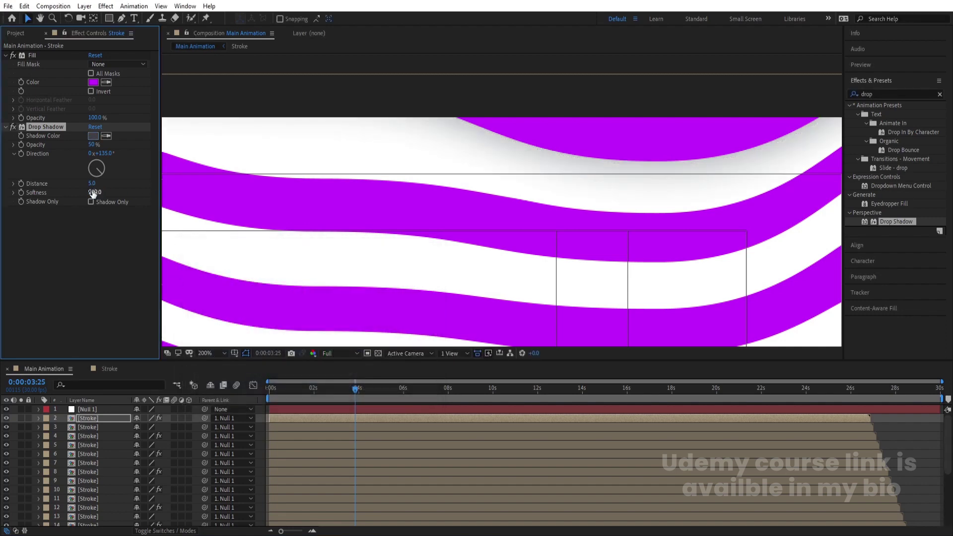
{"action": "left_click", "coordinate": [93, 144]}
{"action": "type", "text": "30"}
{"action": "key", "text": "Return"}
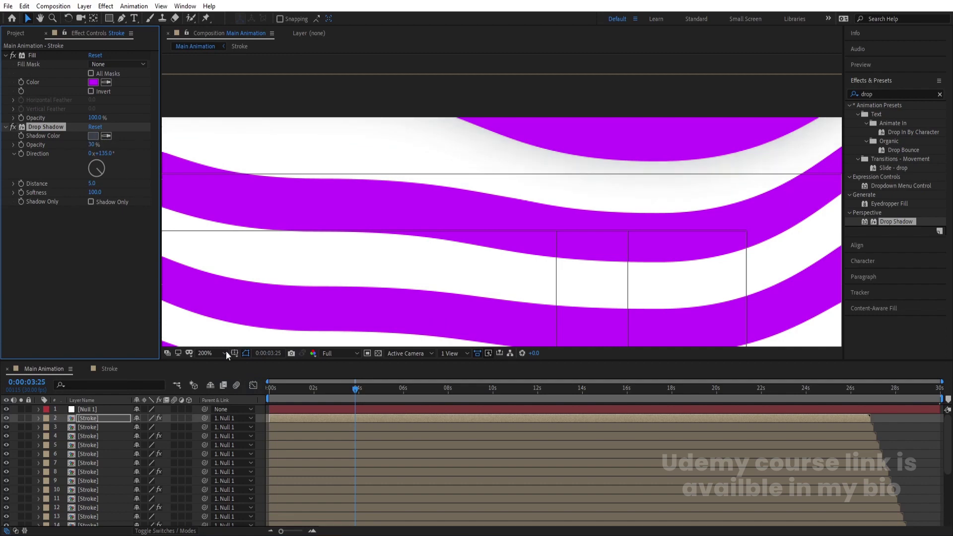
{"action": "left_click", "coordinate": [209, 353]}
{"action": "left_click", "coordinate": [217, 156]}
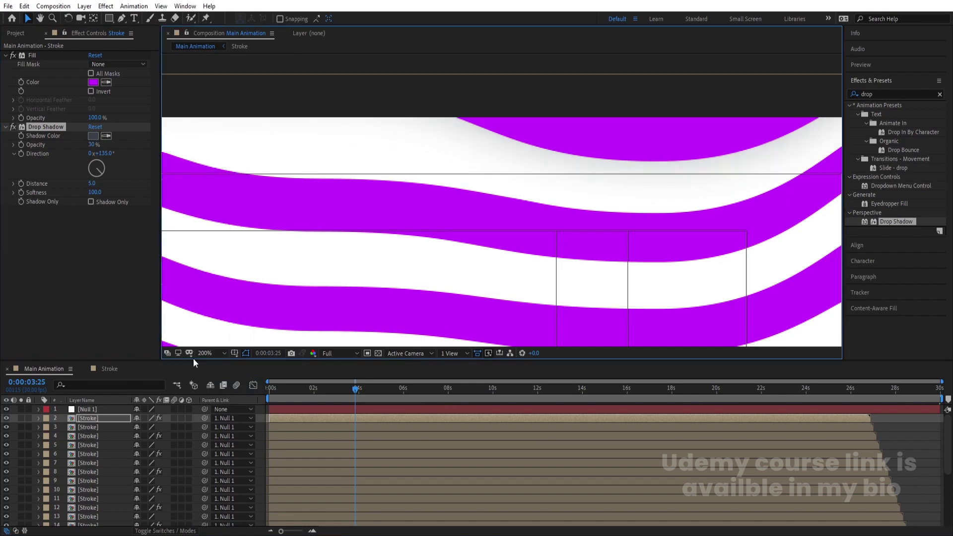
{"action": "left_click", "coordinate": [206, 353]}
{"action": "left_click", "coordinate": [204, 168]}
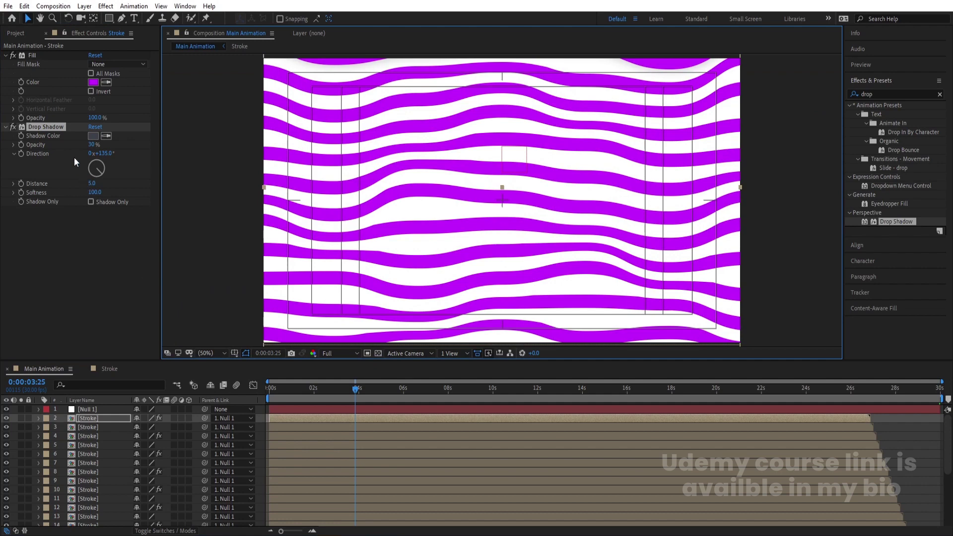
Copy the configured Drop Shadow from layer 2 to Stroke layers 3 through 25 and clear the layer selection
{"action": "left_click", "coordinate": [43, 129]}
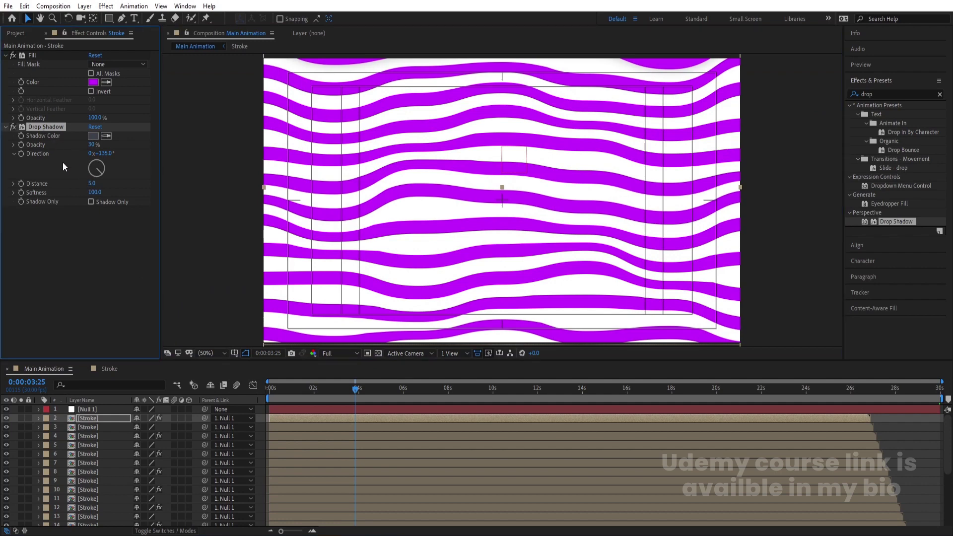
{"action": "left_click", "coordinate": [88, 426]}
{"action": "scroll", "coordinate": [91, 428], "scroll_direction": "down", "scroll_amount": 4}
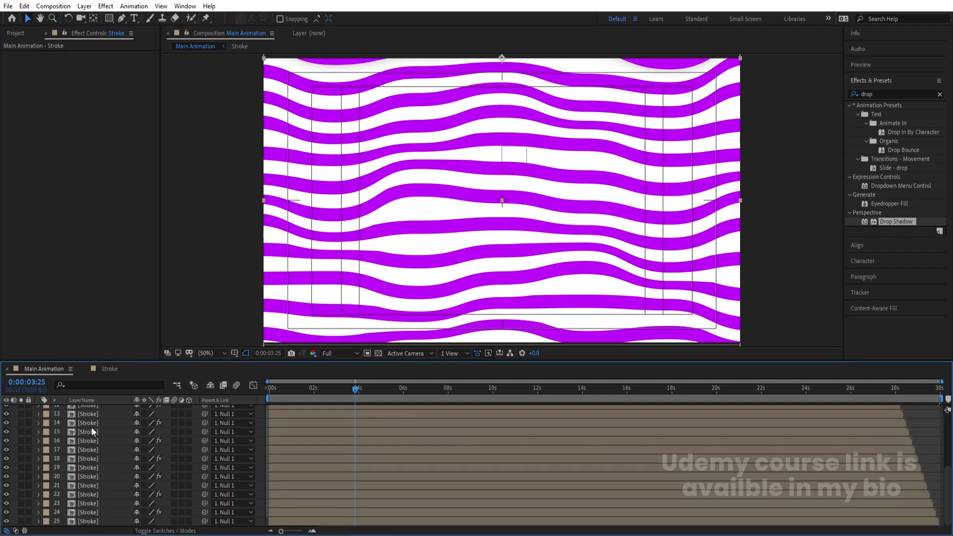
{"action": "left_click", "coordinate": [88, 523], "text": "shift"}
{"action": "key", "text": "ctrl+alt+shift+e"}
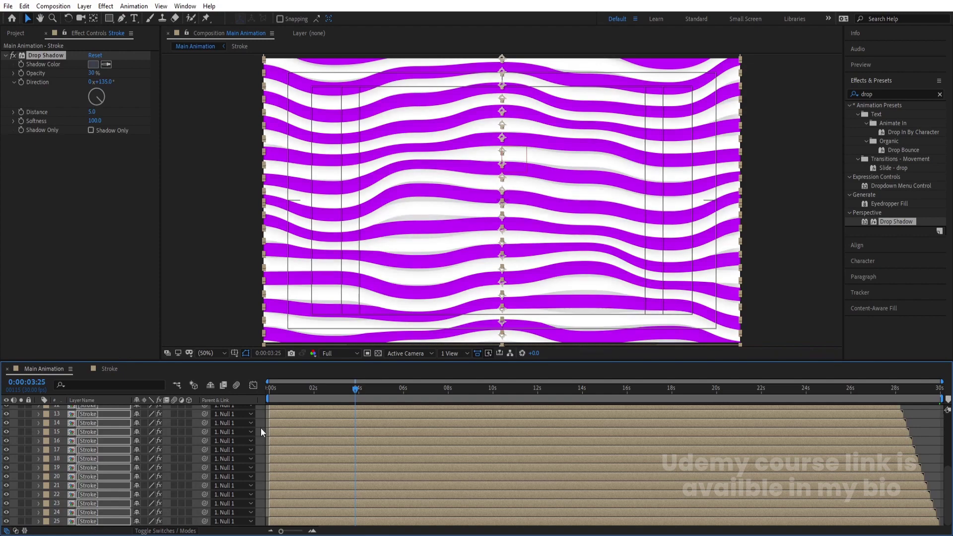
{"action": "key", "text": "ctrl+shift+a"}
Lower the composition's preview resolution to Quarter and play the animation from the first frame to check the shadows
{"action": "key", "text": "space"}
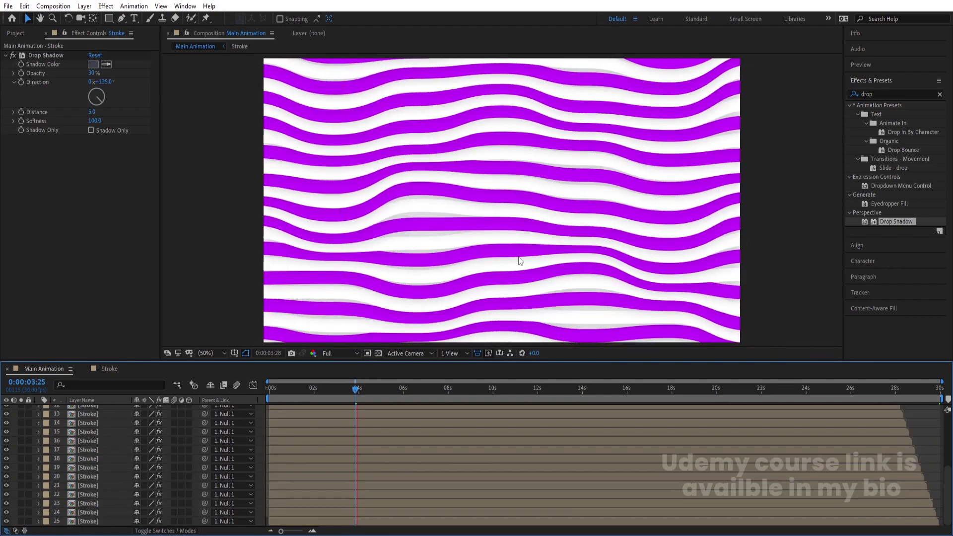
{"action": "key", "text": "space"}
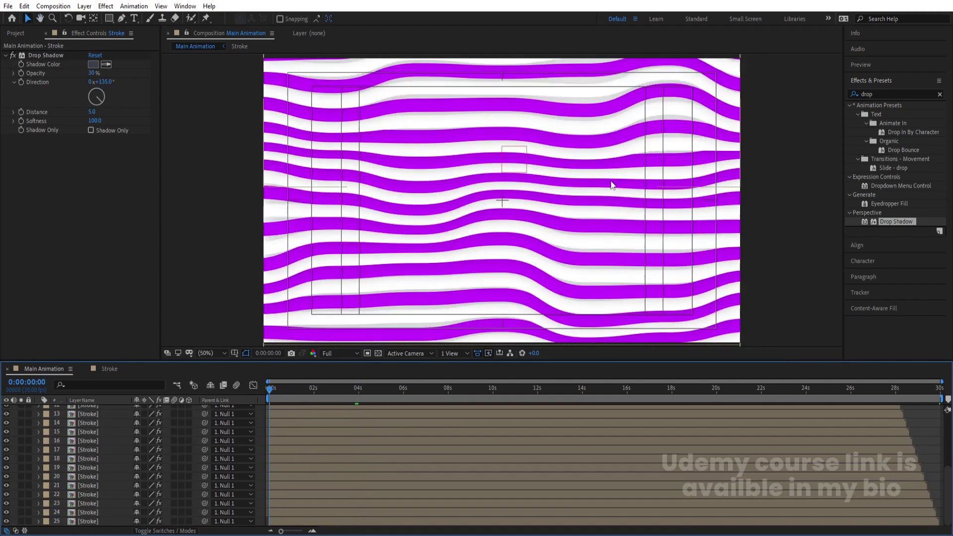
{"action": "left_click", "coordinate": [332, 353]}
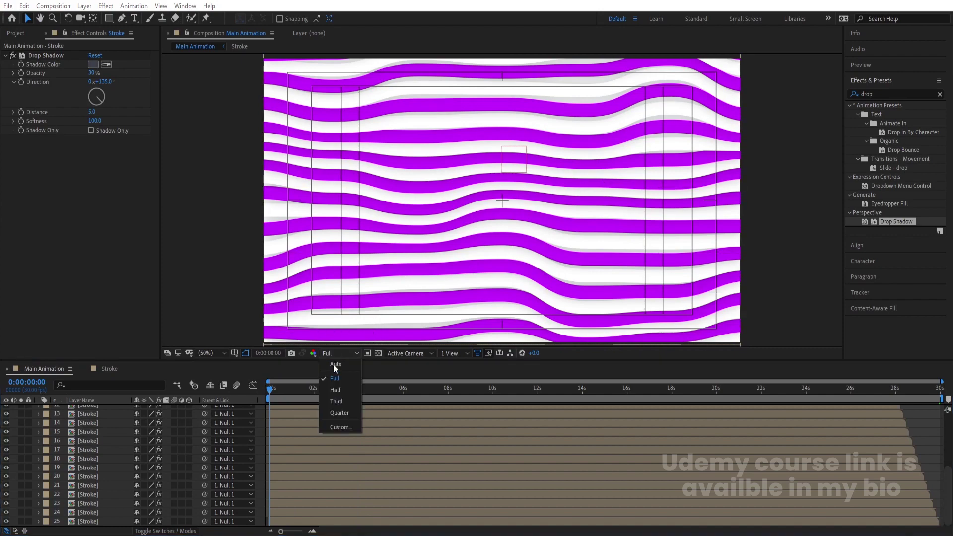
{"action": "left_click", "coordinate": [329, 413]}
{"action": "key", "text": "space"}
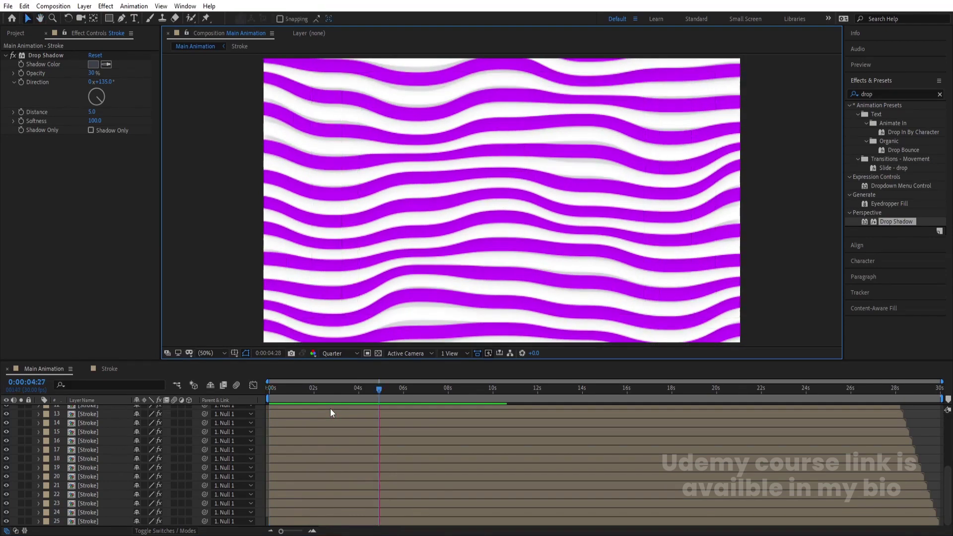
{"action": "key", "text": "space"}
{"action": "scroll", "coordinate": [271, 435], "scroll_direction": "up", "scroll_amount": 4}
{"action": "left_click", "coordinate": [262, 414]}
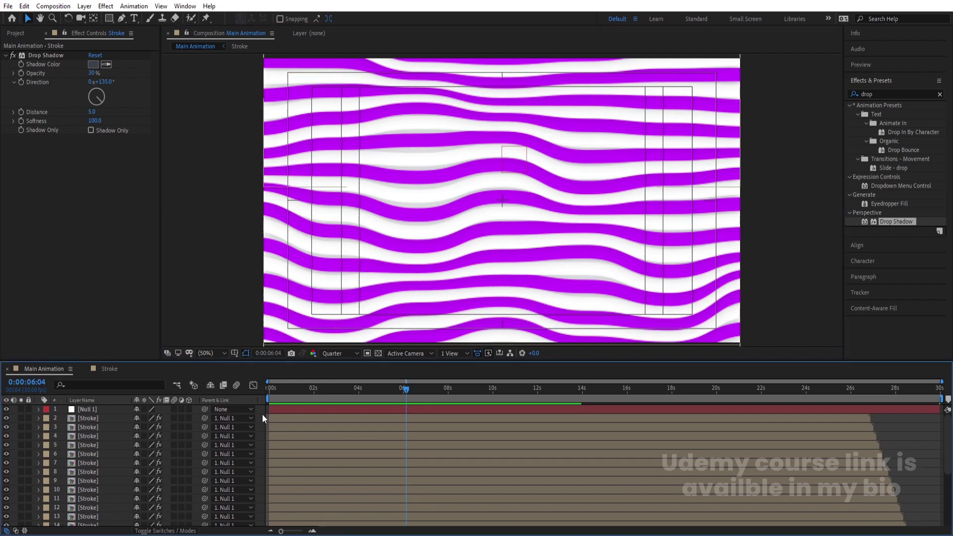
{"action": "key", "text": "ctrl+a"}
{"action": "key", "text": "space"}
{"action": "key", "text": "v"}
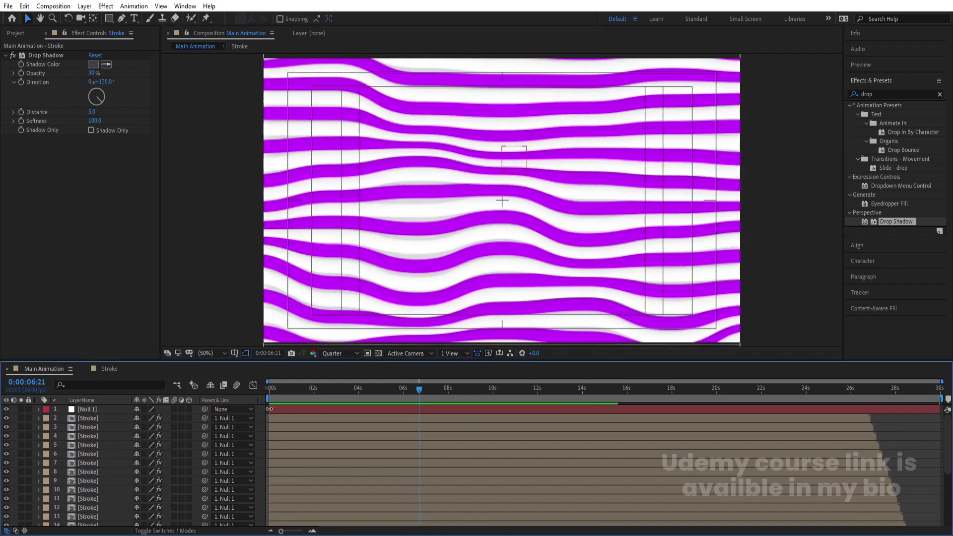
Toggle the visibility of individual Stroke layers to identify which one forms the purple wave at the composition's centre
{"action": "left_click", "coordinate": [410, 218]}
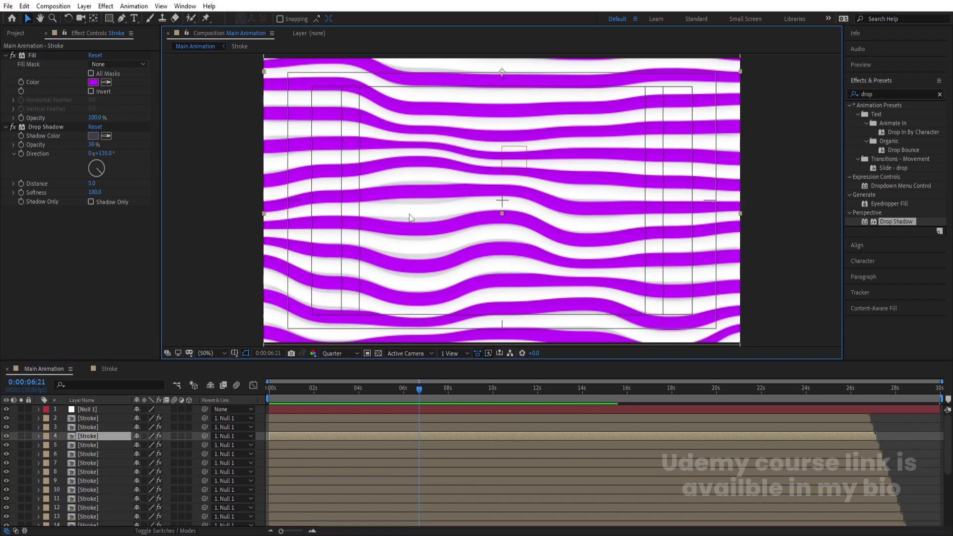
{"action": "left_click", "coordinate": [6, 437]}
{"action": "left_click", "coordinate": [6, 437]}
{"action": "scroll", "coordinate": [10, 472], "scroll_direction": "down", "scroll_amount": 2}
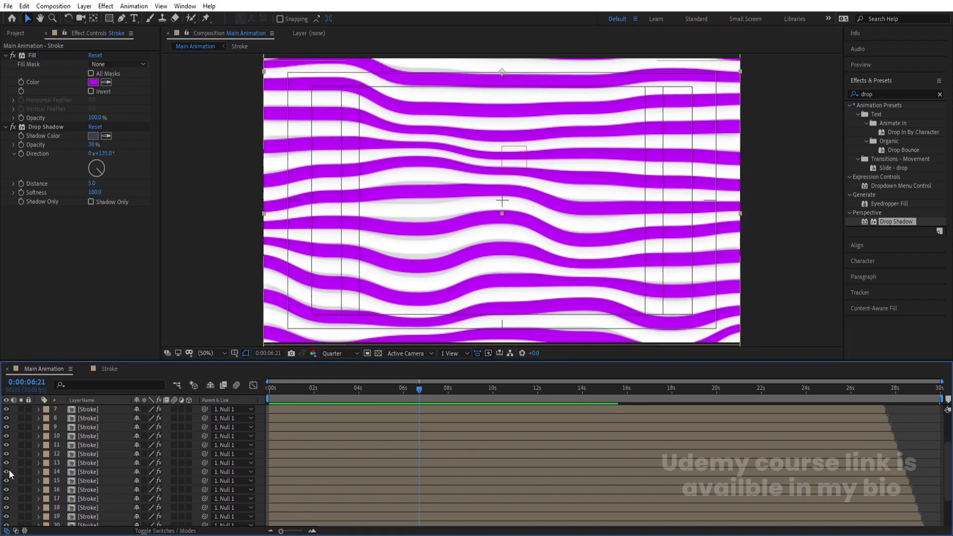
{"action": "left_click", "coordinate": [6, 463]}
{"action": "left_click", "coordinate": [6, 462]}
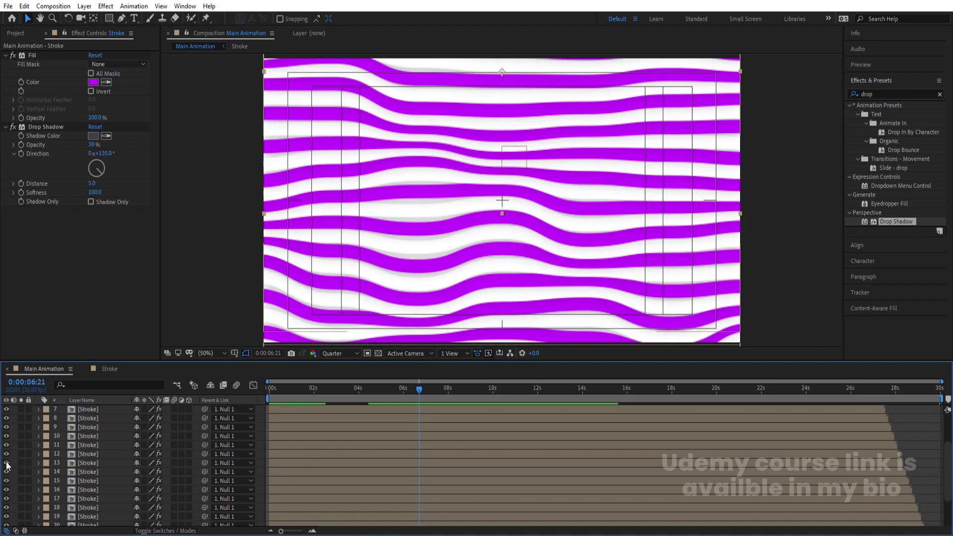
{"action": "left_click", "coordinate": [6, 462]}
{"action": "left_click", "coordinate": [6, 462]}
{"action": "left_click", "coordinate": [6, 471]}
{"action": "left_click", "coordinate": [6, 472]}
{"action": "left_click", "coordinate": [6, 472]}
{"action": "left_click", "coordinate": [6, 472]}
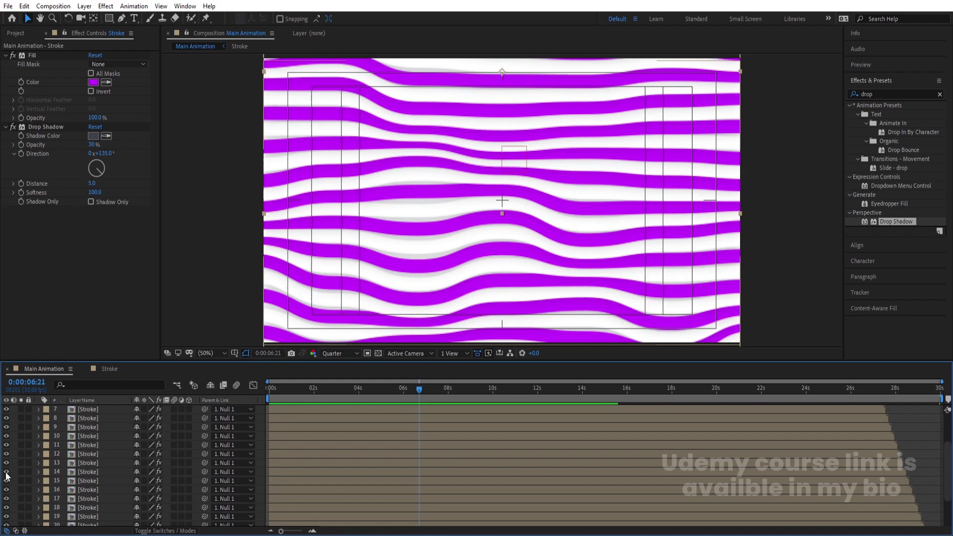
{"action": "left_click", "coordinate": [6, 472]}
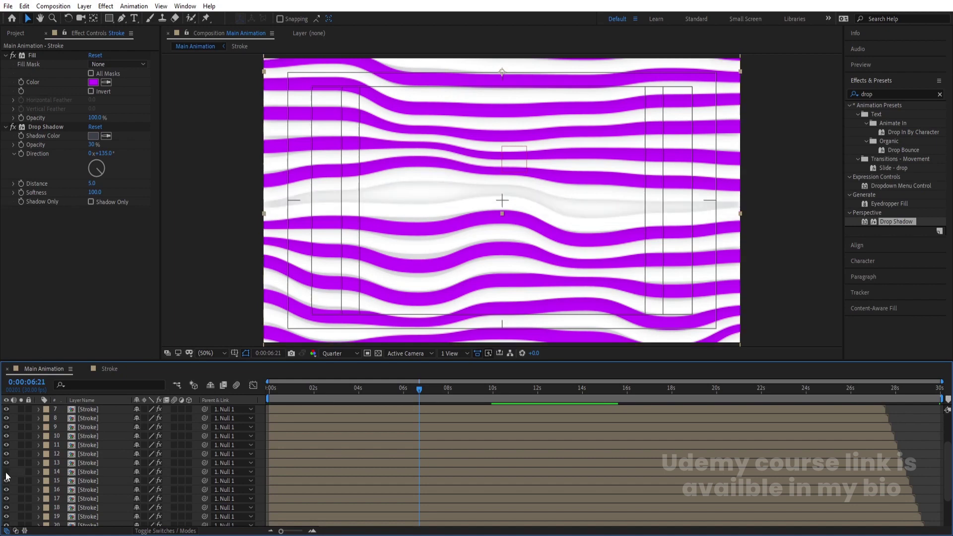
{"action": "left_click", "coordinate": [6, 471]}
Try pre-composing Stroke layer 14 as Stroke Comp 1 with all attributes moved into it, and undo it
{"action": "left_click", "coordinate": [82, 472]}
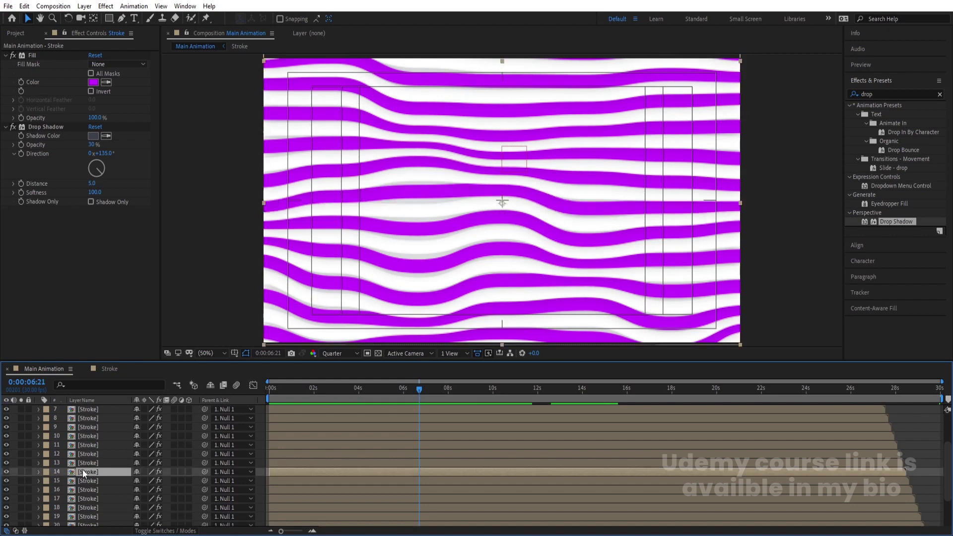
{"action": "key", "text": "ctrl+shift+c"}
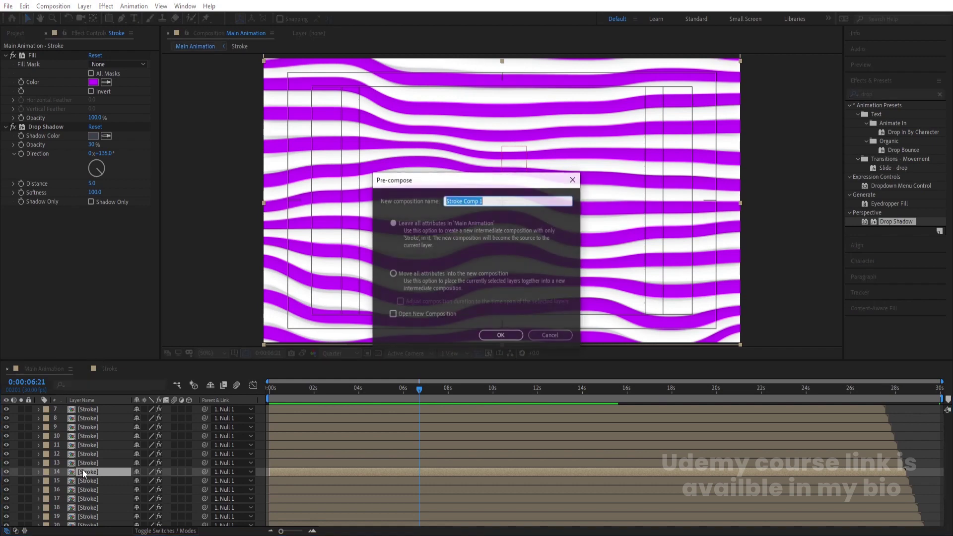
{"action": "left_click", "coordinate": [392, 275]}
{"action": "left_click", "coordinate": [501, 336]}
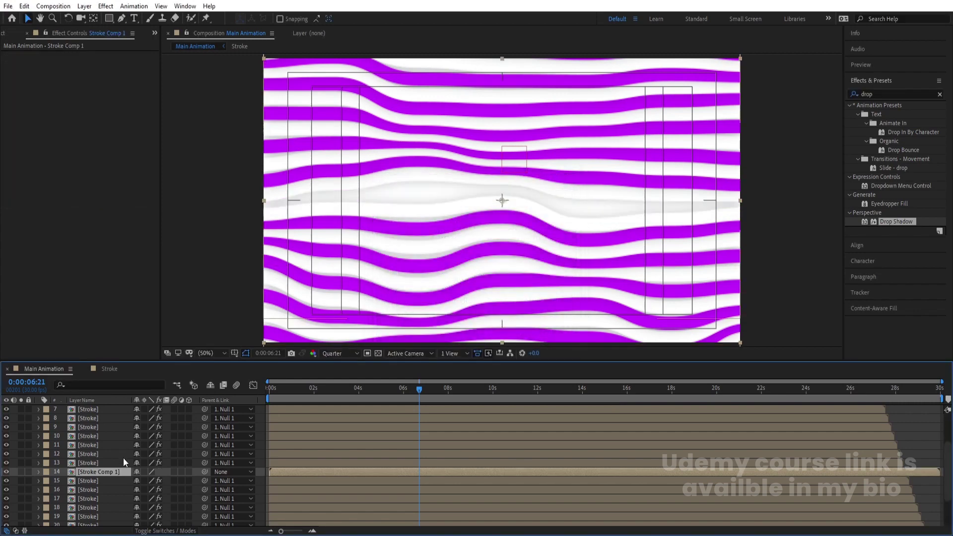
{"action": "key", "text": "ctrl+z"}
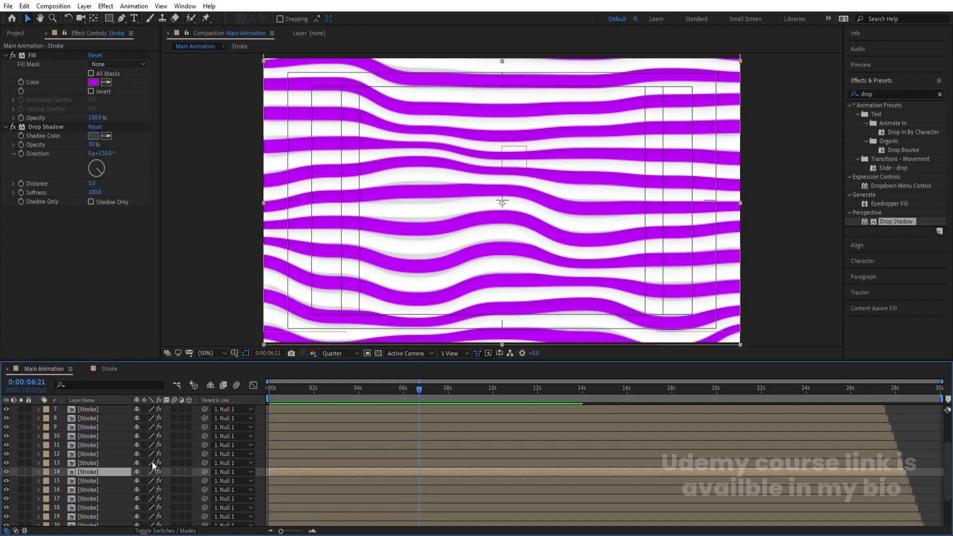
Unparent and solo Stroke layer 14, and pre-compose it as Stroke Comp 1 with all attributes moved into the new composition
{"action": "left_click", "coordinate": [248, 472]}
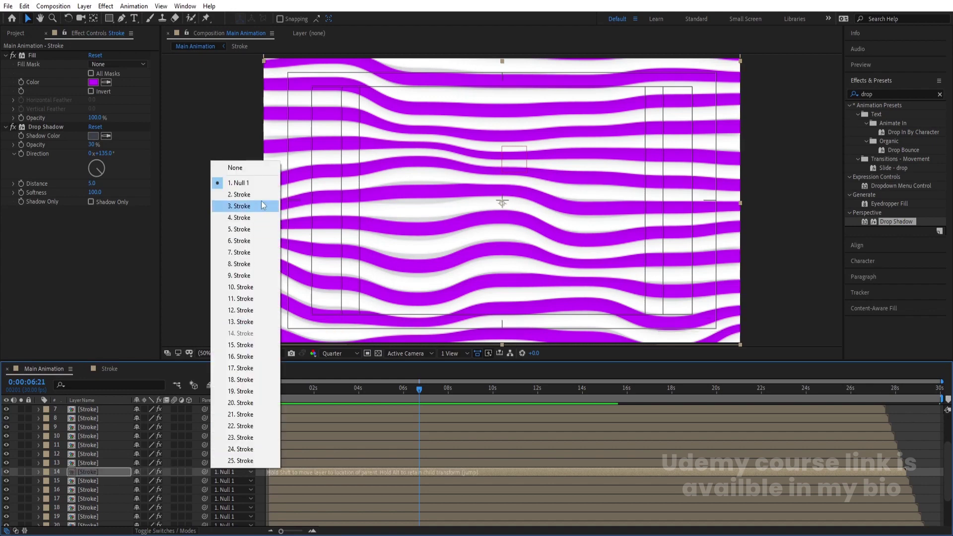
{"action": "left_click", "coordinate": [265, 172]}
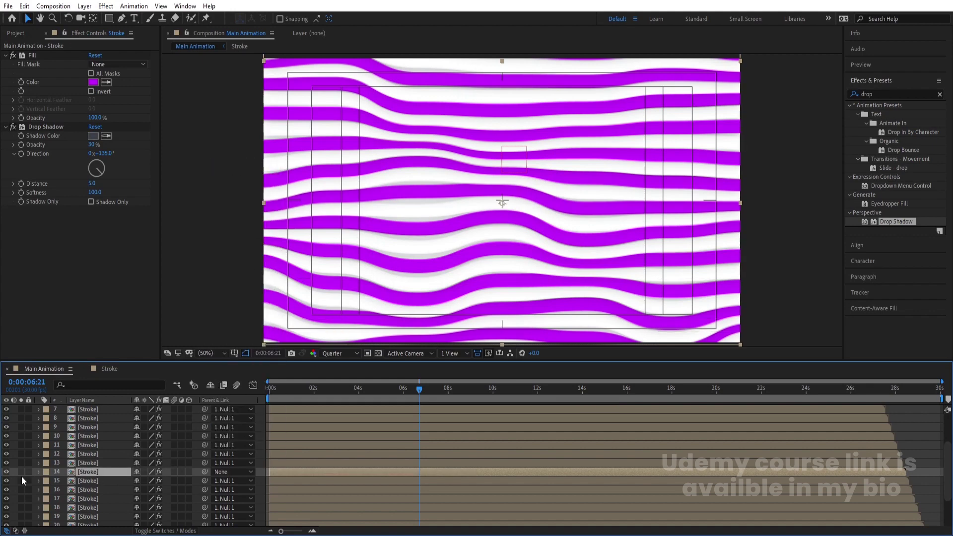
{"action": "left_click", "coordinate": [6, 472]}
{"action": "left_click", "coordinate": [22, 471]}
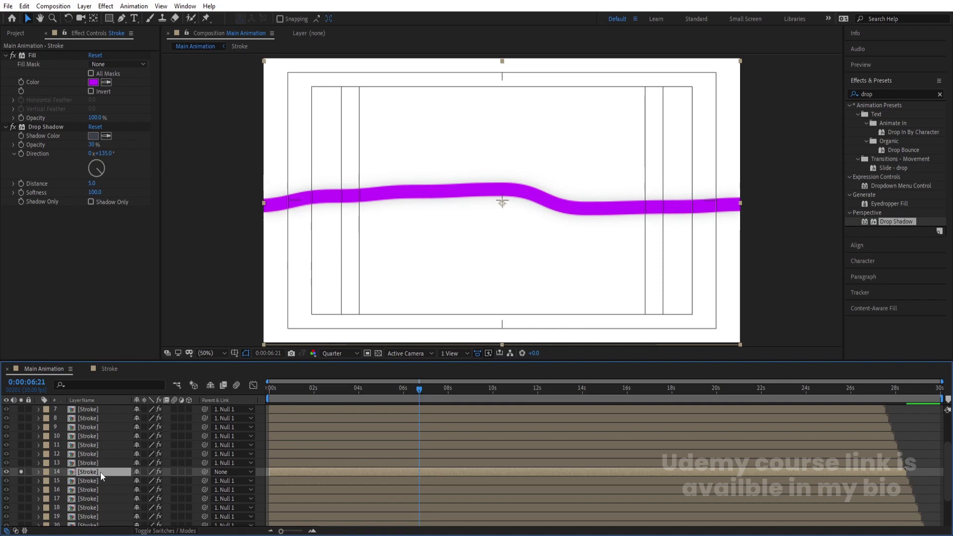
{"action": "key", "text": "ctrl+shift+c"}
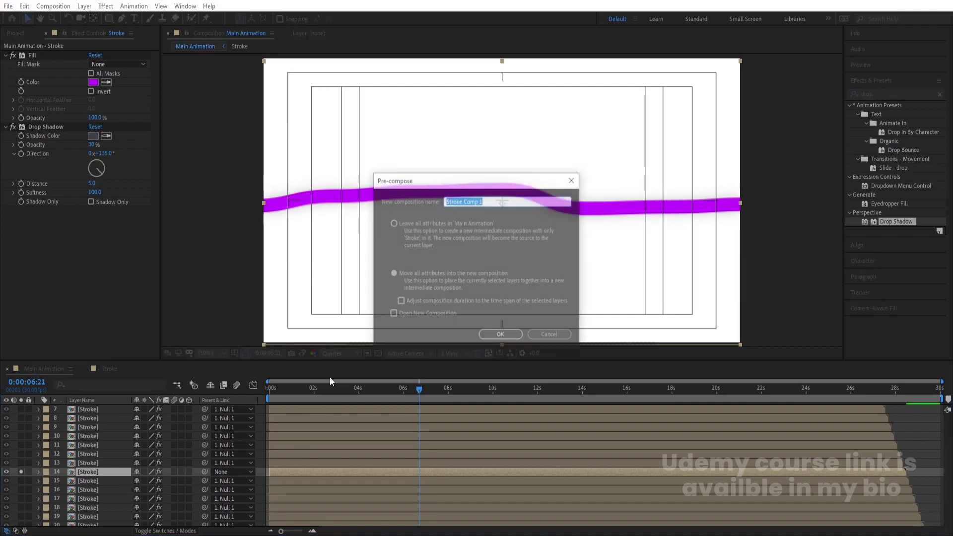
{"action": "left_click", "coordinate": [498, 335]}
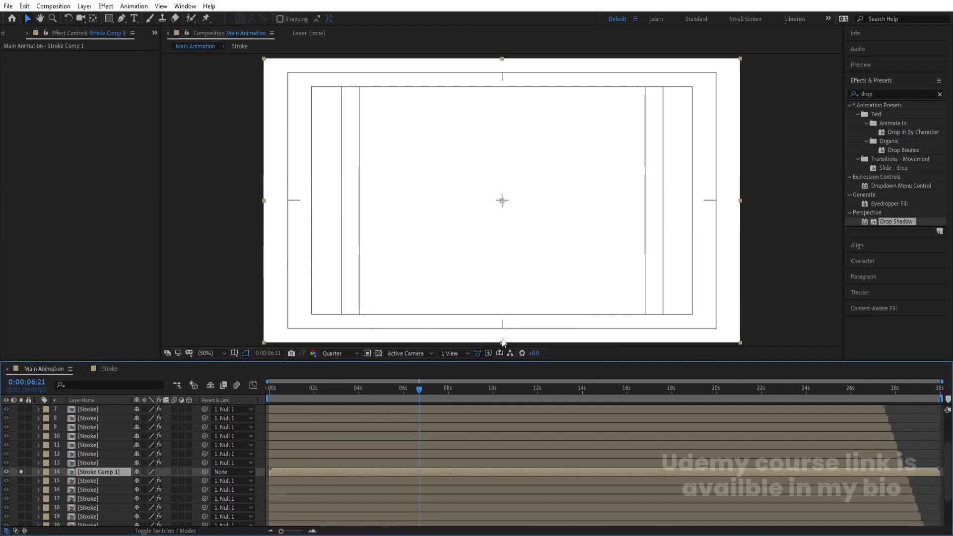
{"action": "key", "text": "comma"}
{"action": "left_click_drag", "start_coordinate": [564, 236], "coordinate": [531, 157]}
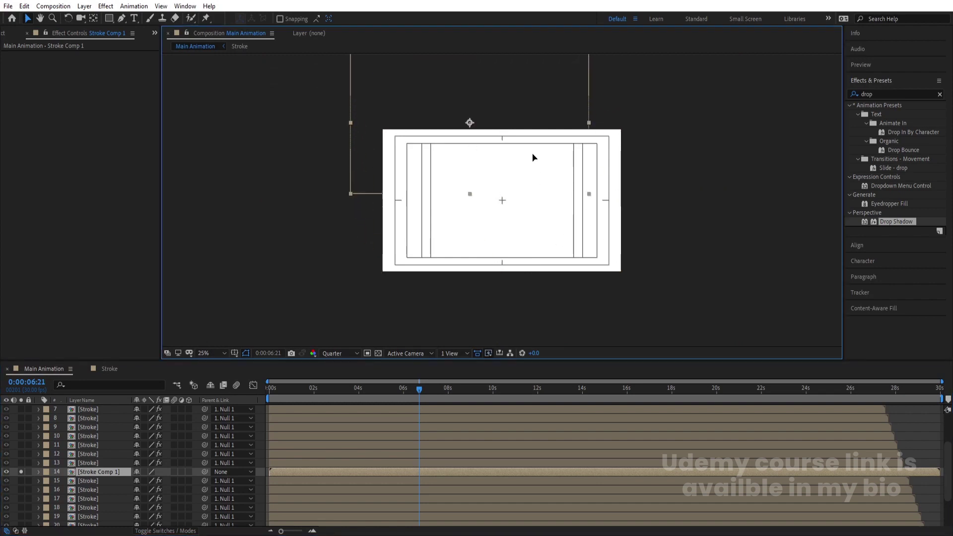
{"action": "key", "text": "ctrl+z"}
Enable Collapse Transformations on Stroke Comp 1 and move the layer straight down until its wave lies inside the frame
{"action": "left_click", "coordinate": [141, 469]}
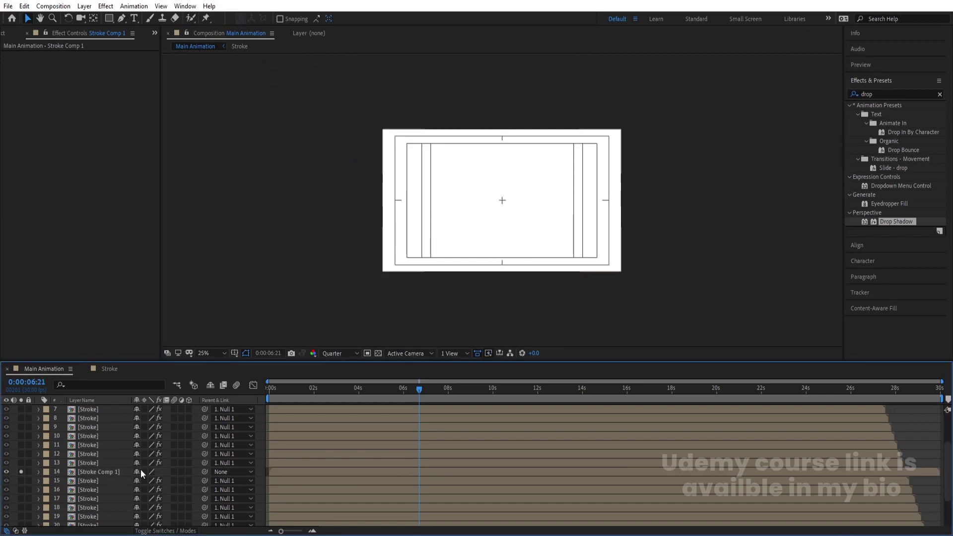
{"action": "left_click", "coordinate": [145, 473]}
{"action": "left_click", "coordinate": [102, 468]}
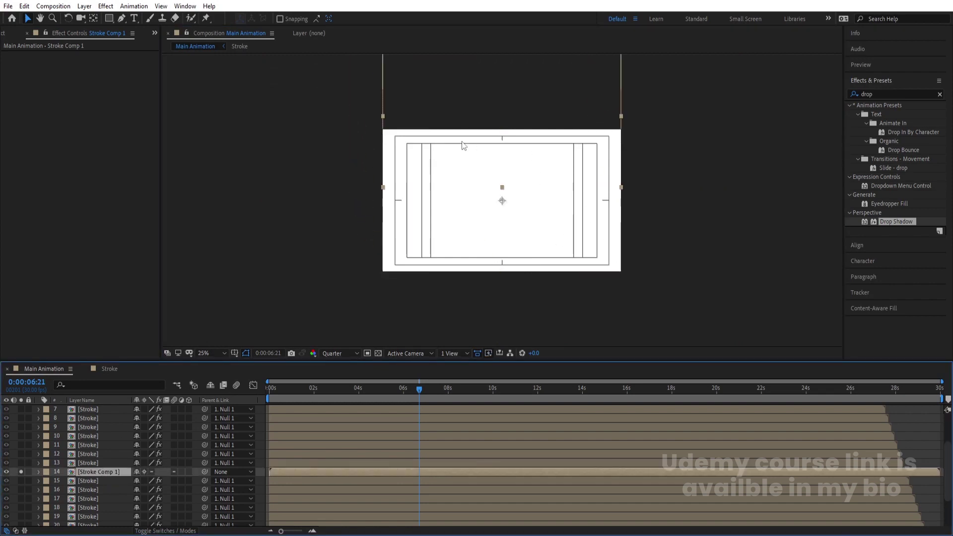
{"action": "left_click_drag", "start_coordinate": [477, 165], "coordinate": [477, 208]}
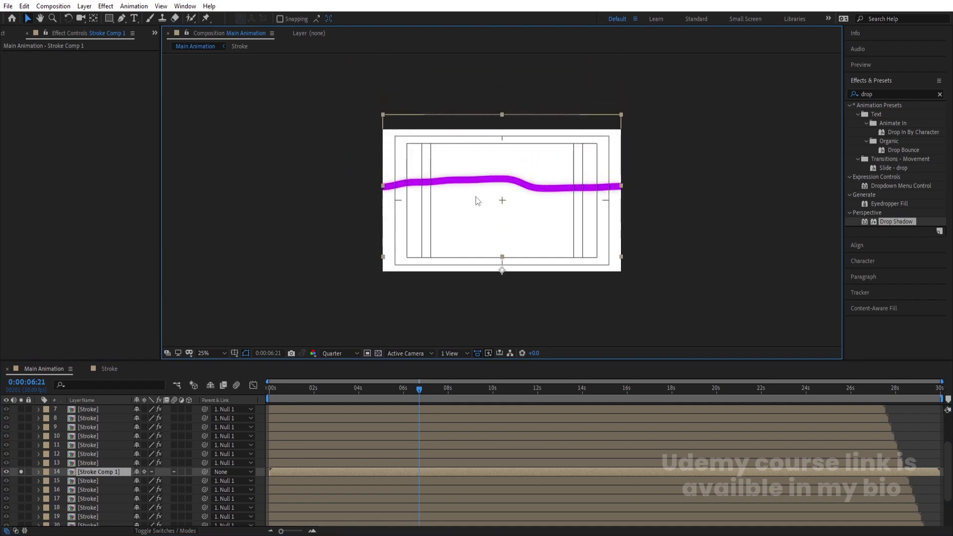
Unsolo Stroke Comp 1 and nudge it downward until its wave fills the empty gap between the neighbouring purple waves
{"action": "left_click", "coordinate": [21, 472]}
{"action": "scroll", "coordinate": [396, 195], "scroll_direction": "up", "scroll_amount": 2}
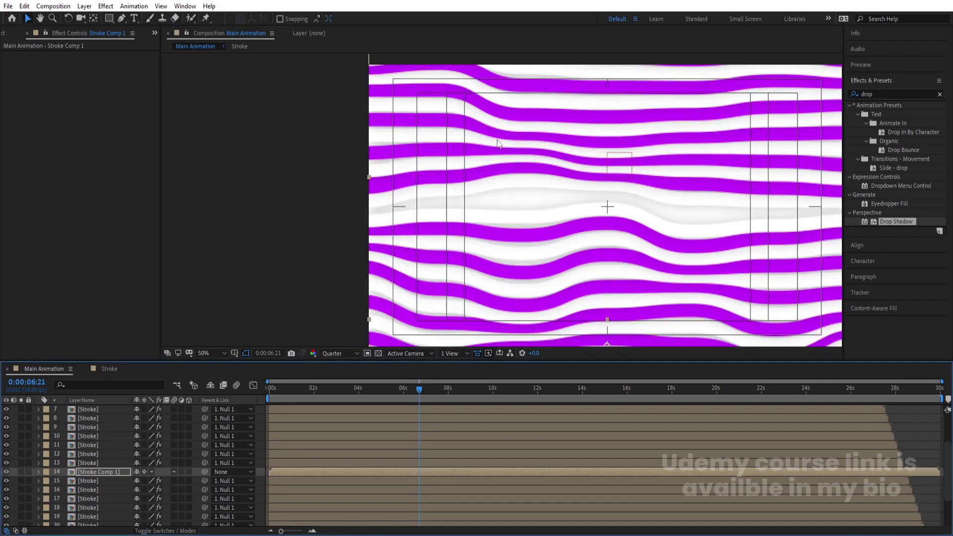
{"action": "key", "text": "shift+Down"}
{"action": "key", "text": "shift+Down"}
{"action": "key", "text": "shift+Down"}
{"action": "key", "text": "shift+Down"}
{"action": "key", "text": "shift+Down"}
{"action": "key", "text": "shift+Down"}
{"action": "key", "text": "shift+Down"}
{"action": "key", "text": "shift+Down"}
{"action": "key", "text": "shift+Down"}
{"action": "key", "text": "shift+Down"}
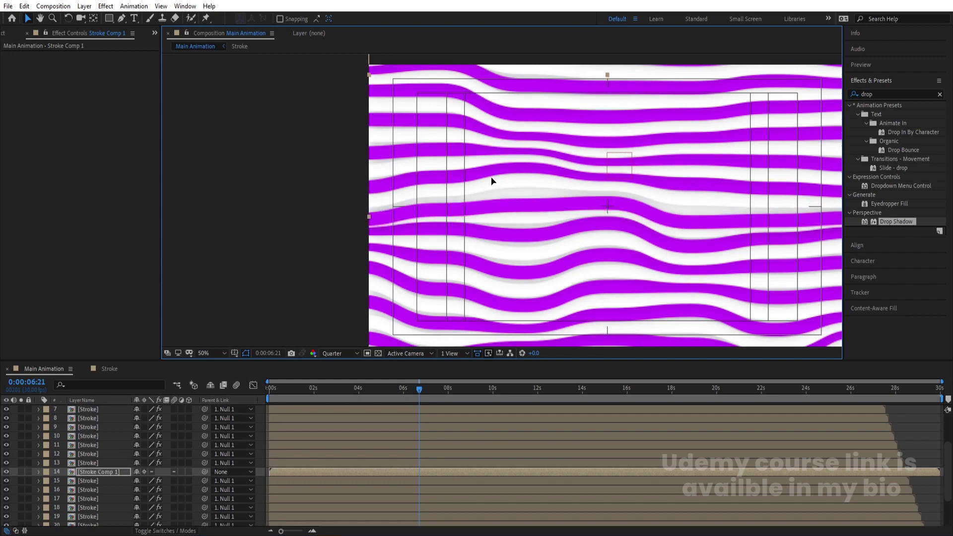
{"action": "key", "text": "shift+Up"}
{"action": "key", "text": "shift+Up"}
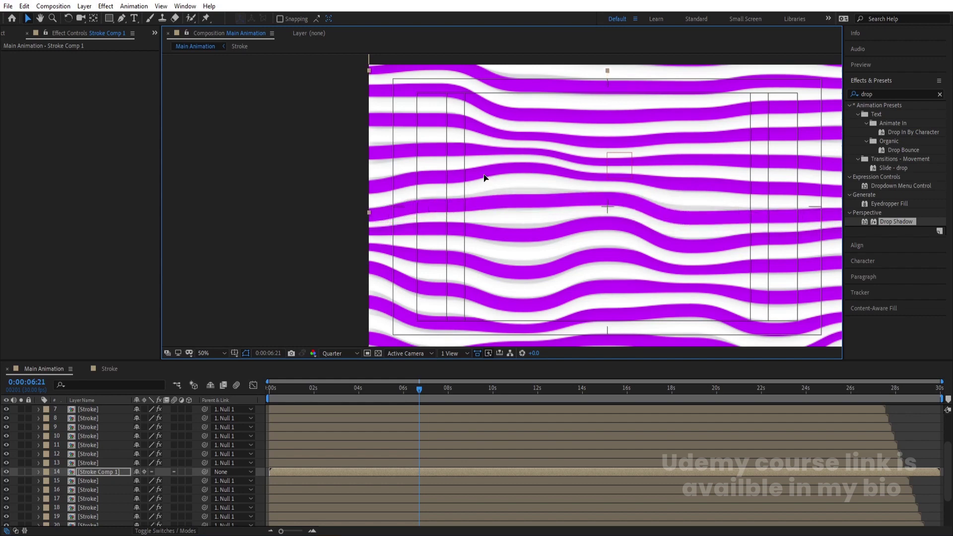
{"action": "key", "text": "shift+Down"}
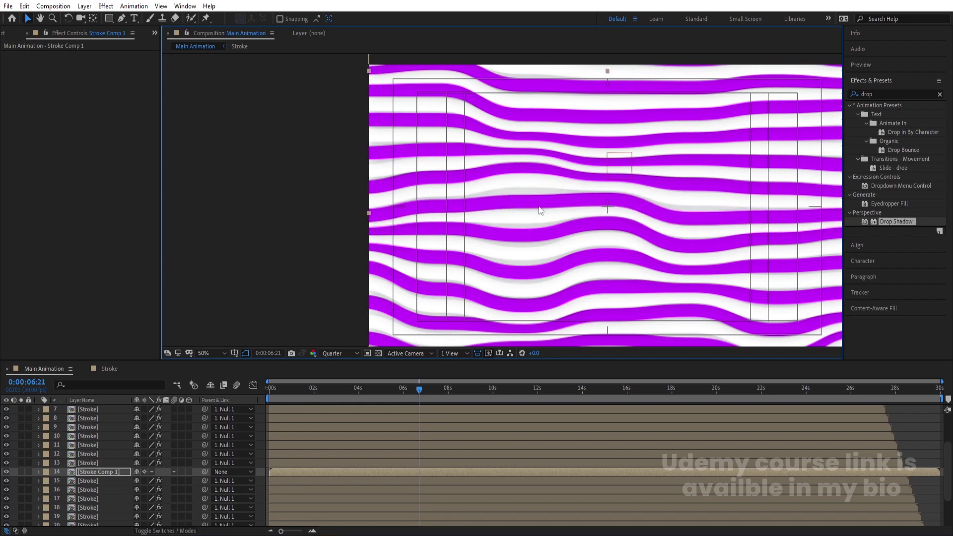
Set the label color of the Stroke Comp 1 layer to Yellow
{"action": "left_click", "coordinate": [46, 471]}
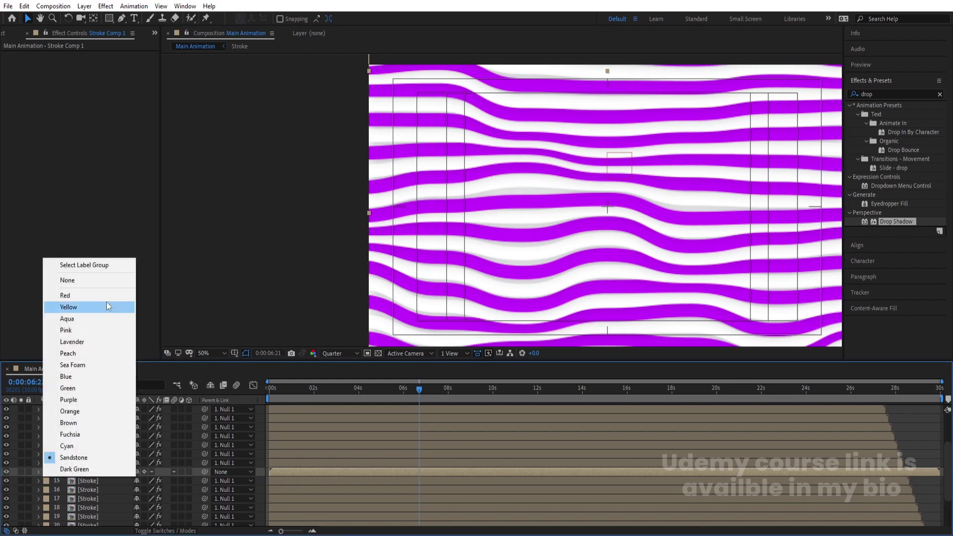
{"action": "left_click", "coordinate": [106, 302]}
{"action": "left_click", "coordinate": [216, 354]}
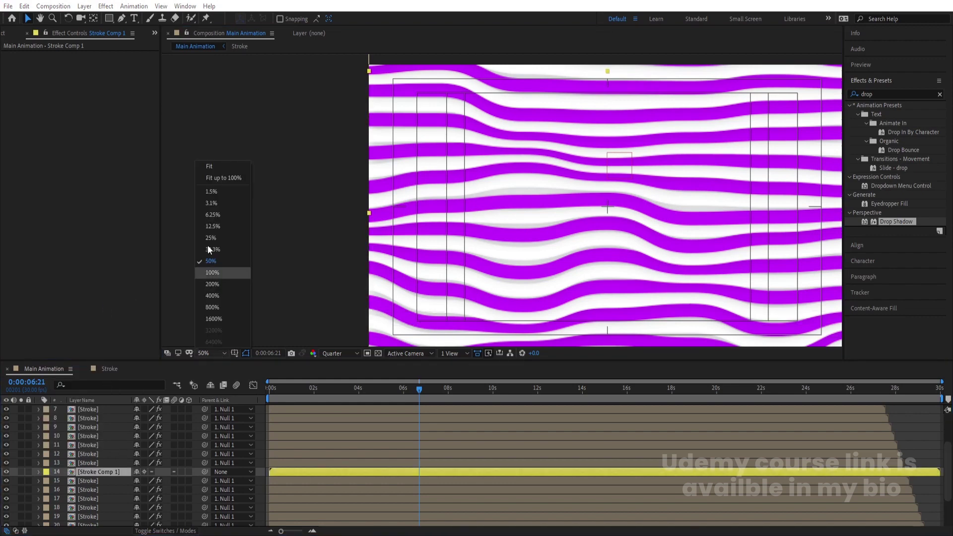
{"action": "left_click", "coordinate": [211, 166]}
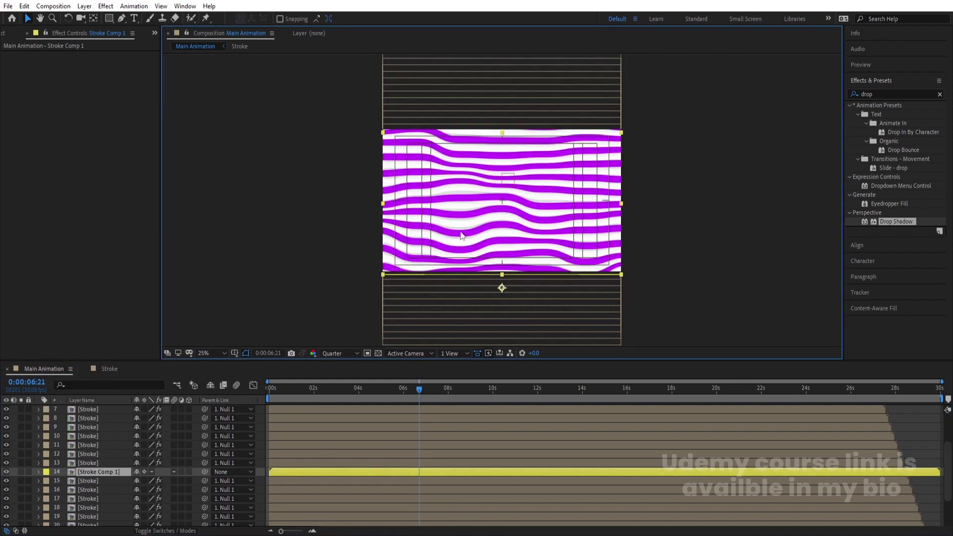
{"action": "left_click", "coordinate": [145, 472]}
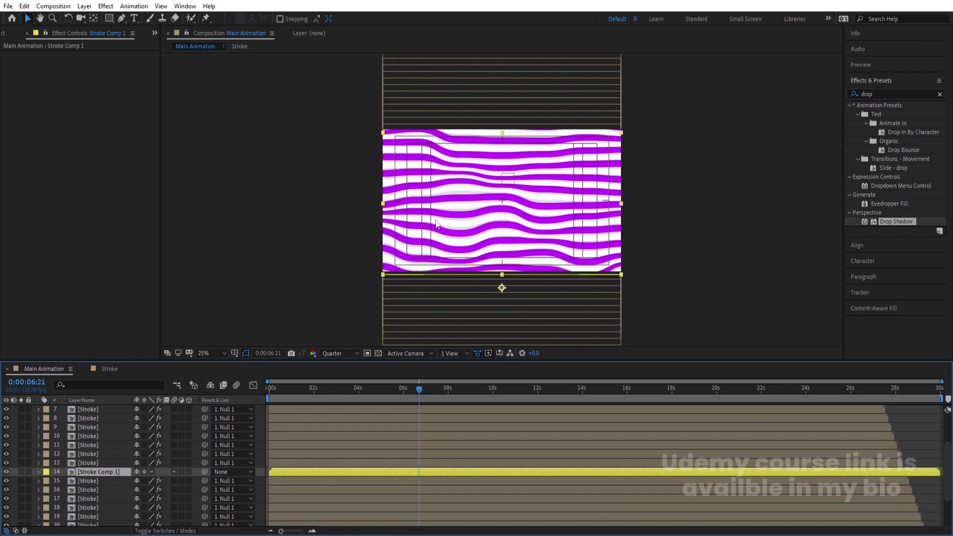
Move the Stroke Comp 1 layer to the top of the layer stack and toggle its visibility to identify its wave
{"action": "mouse_move", "coordinate": [124, 473]}
{"action": "left_mouse_down"}
{"action": "mouse_move", "coordinate": [61, 465]}
{"action": "mouse_move", "coordinate": [91, 469]}
{"action": "mouse_move", "coordinate": [108, 457]}
{"action": "mouse_move", "coordinate": [106, 410]}
{"action": "left_mouse_up"}
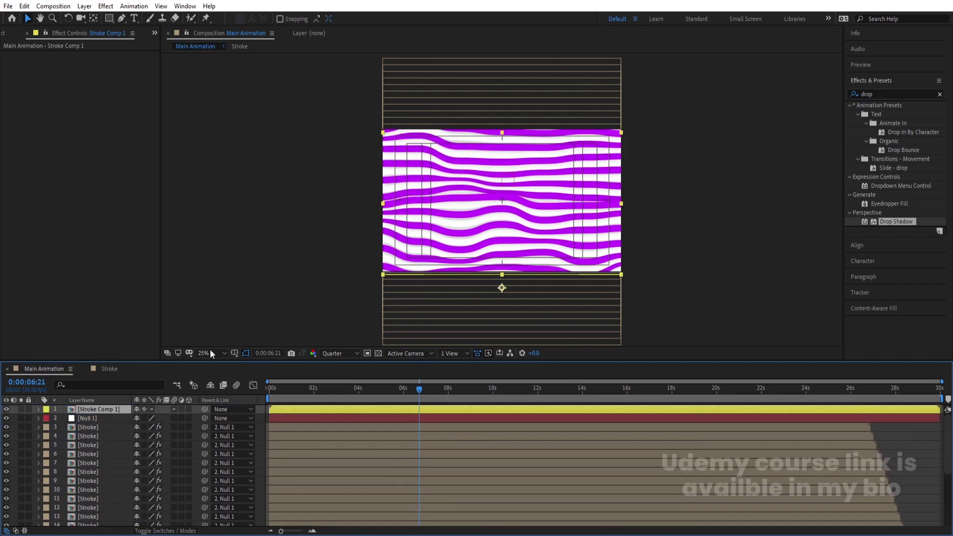
{"action": "scroll", "coordinate": [453, 246], "scroll_direction": "up", "scroll_amount": 2}
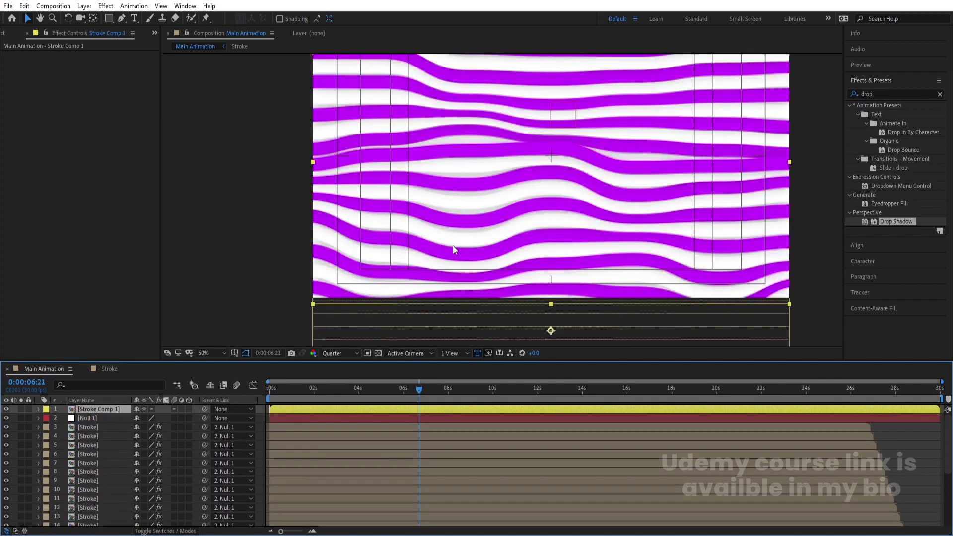
{"action": "left_click", "coordinate": [6, 410]}
{"action": "left_click", "coordinate": [6, 409]}
{"action": "left_click", "coordinate": [6, 410]}
{"action": "left_click", "coordinate": [6, 409]}
Fit the composition in the viewer, preview the wave animation, and return to the first frame
{"action": "left_click", "coordinate": [203, 353]}
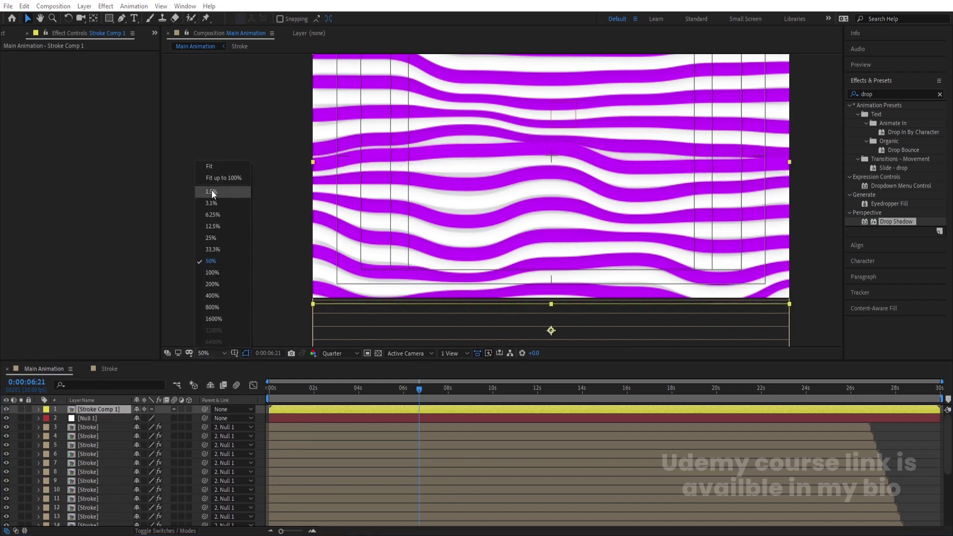
{"action": "left_click", "coordinate": [211, 168]}
{"action": "left_click", "coordinate": [259, 413]}
{"action": "key", "text": "space"}
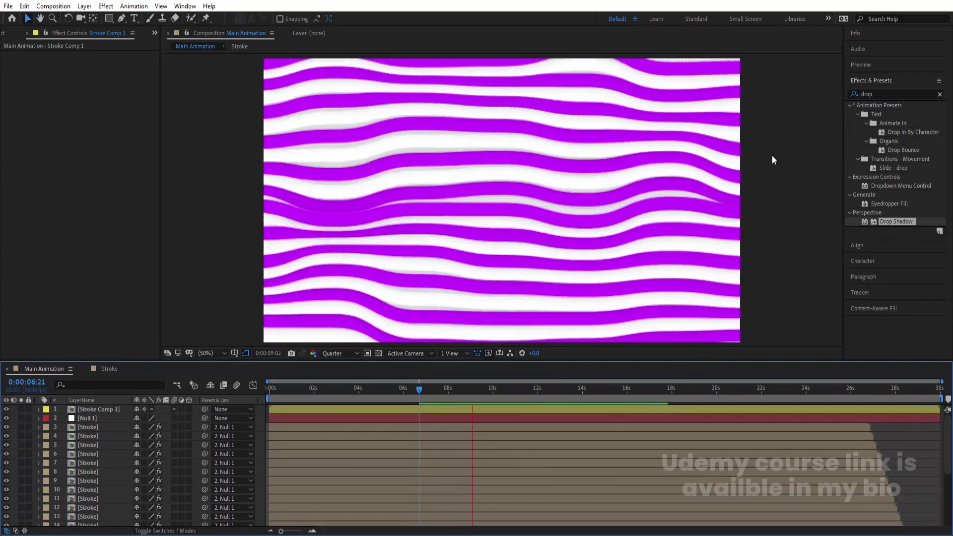
{"action": "key", "text": "space"}
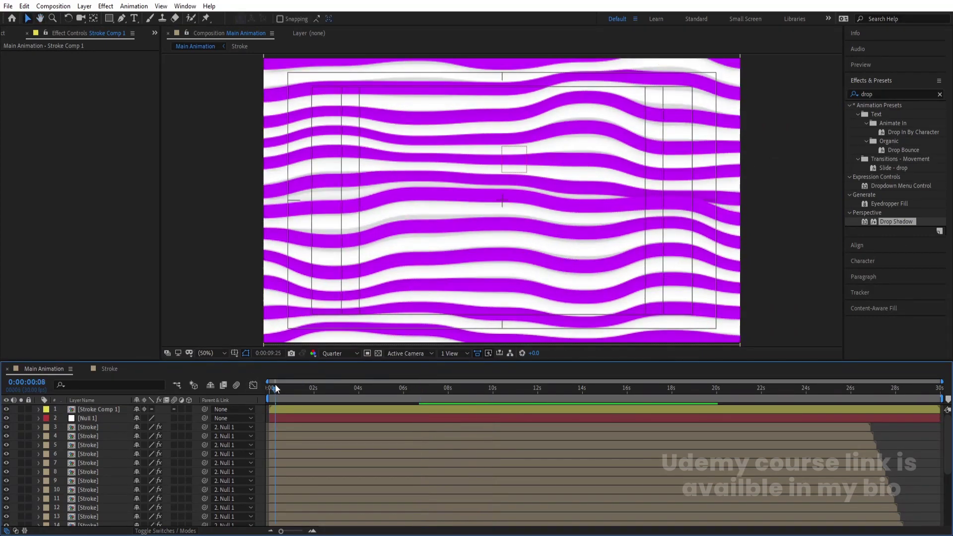
{"action": "key", "text": "Home"}
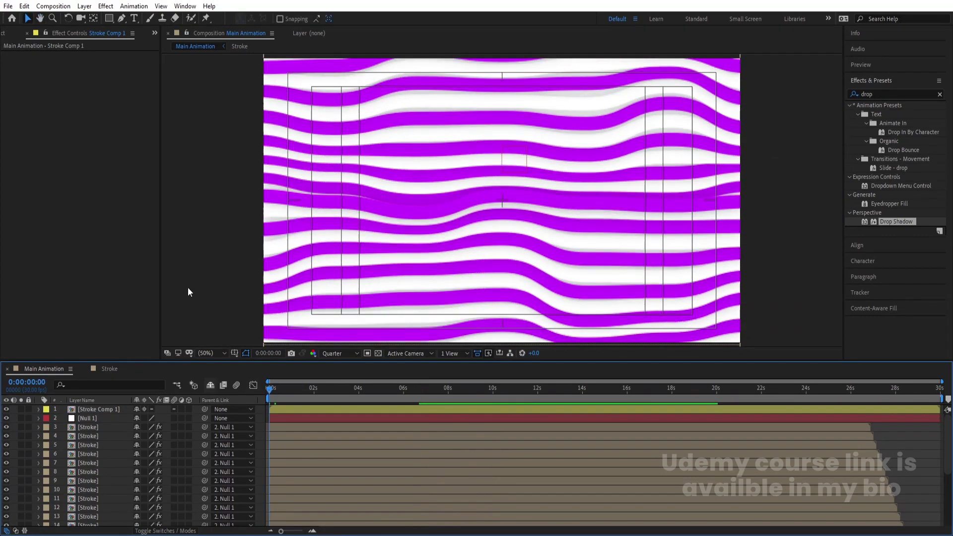
{"action": "left_click", "coordinate": [133, 19]}
{"action": "left_click", "coordinate": [352, 203]}
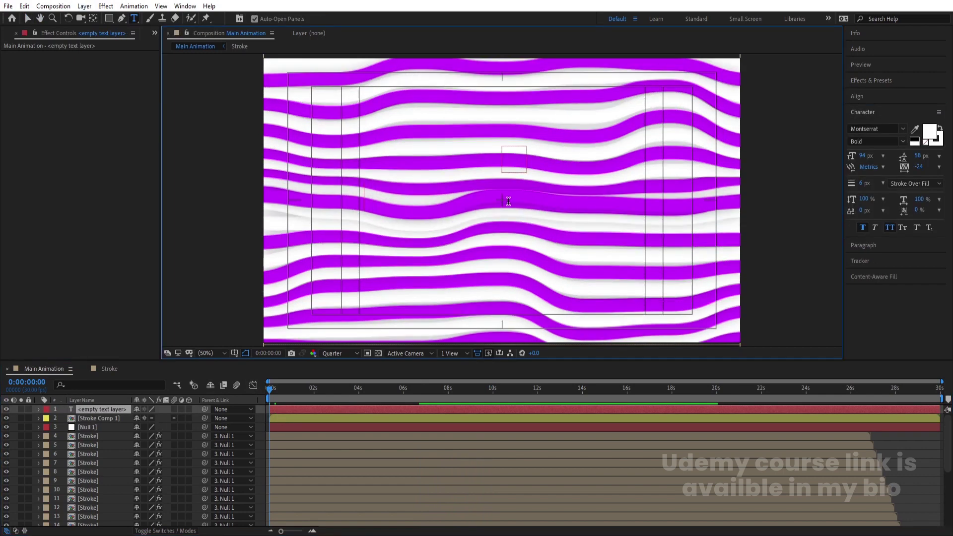
{"action": "type", "text": "MOTION"}
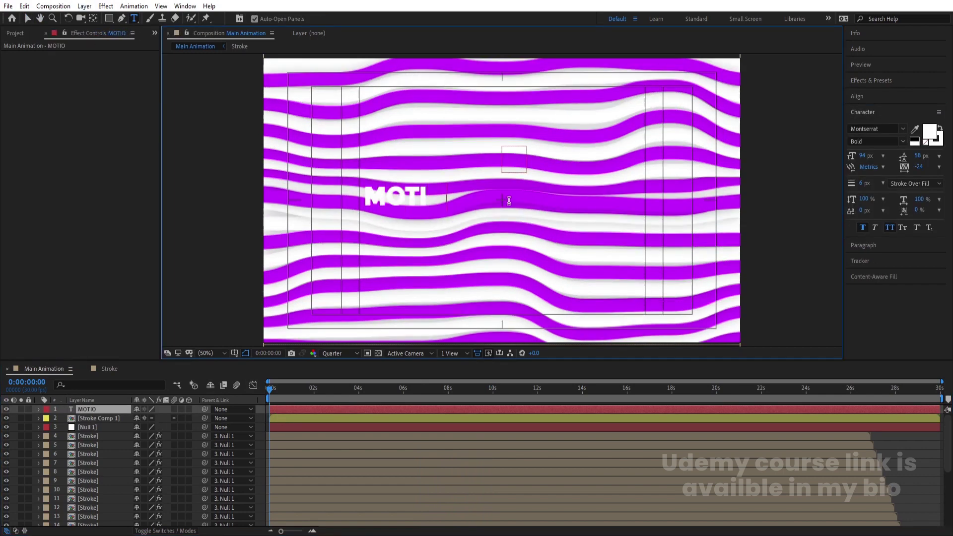
{"action": "left_click", "coordinate": [103, 412]}
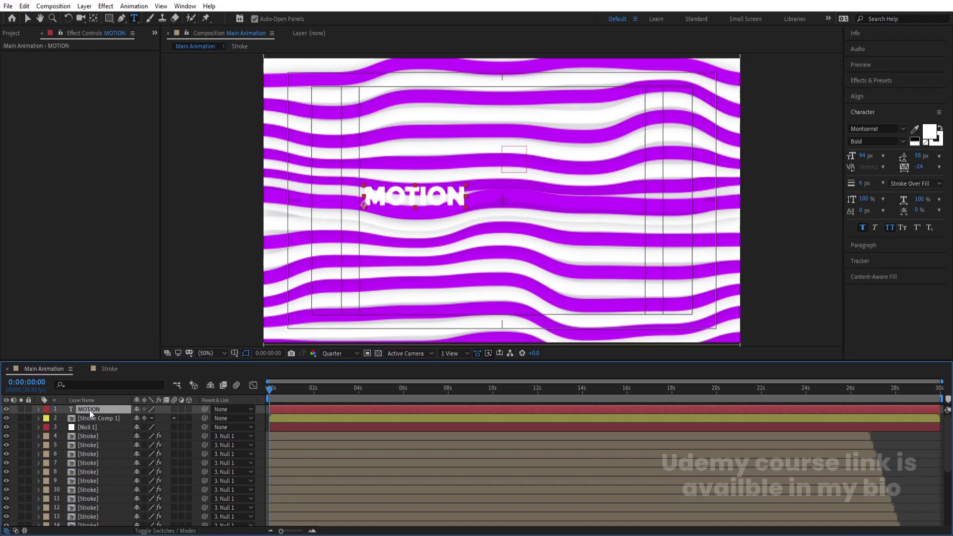
{"action": "key", "text": "Delete"}
Pre-compose Null 1 and all the Stroke layers beneath Stroke Comp 1 into a new composition named Animation
{"action": "left_click", "coordinate": [80, 419]}
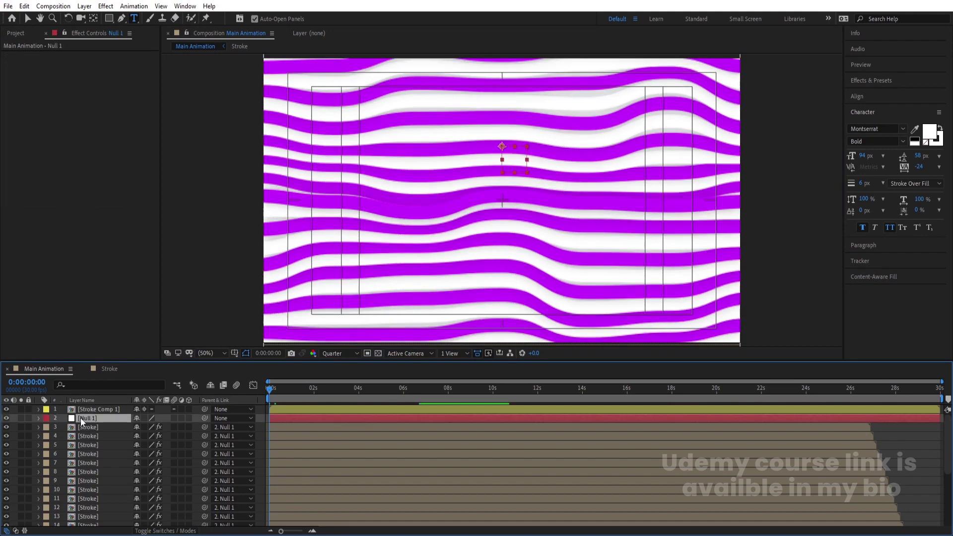
{"action": "left_click", "coordinate": [86, 409]}
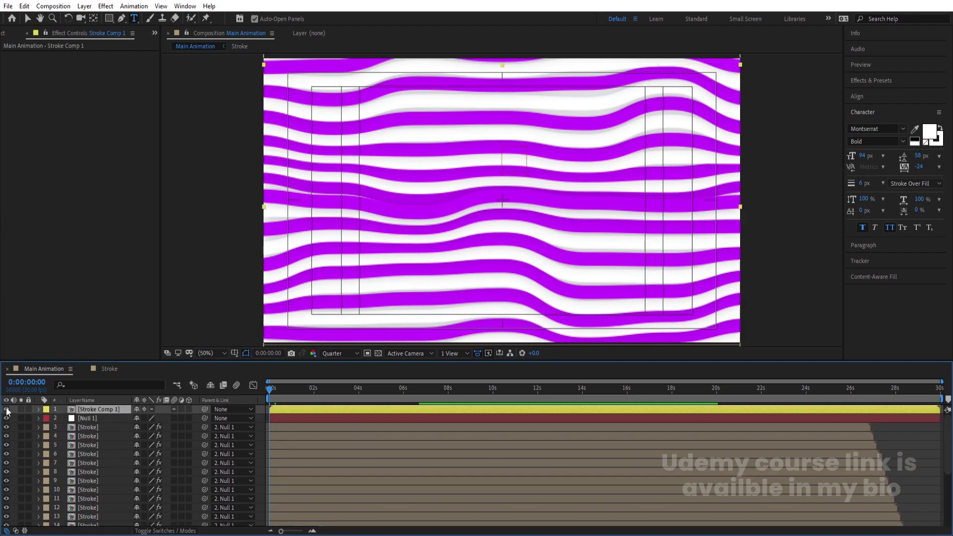
{"action": "left_click", "coordinate": [108, 418]}
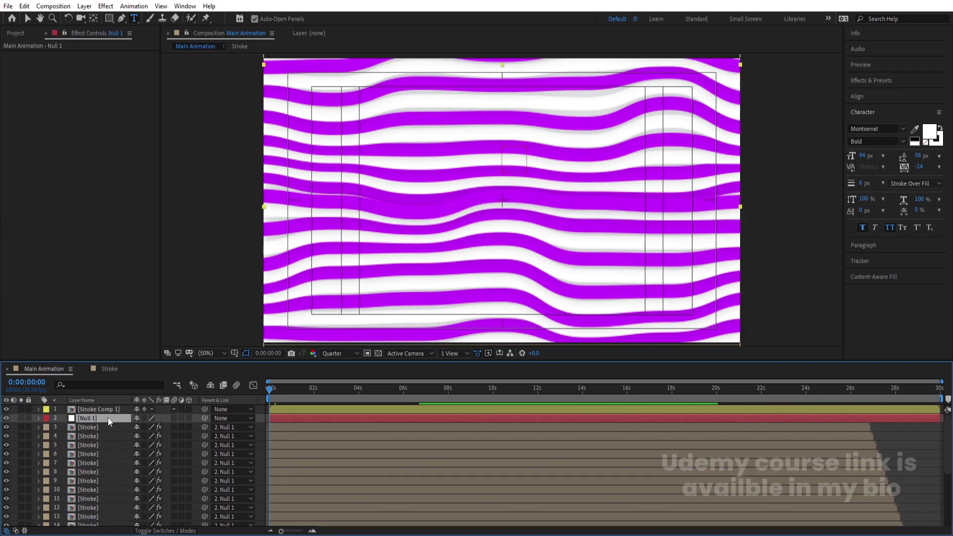
{"action": "scroll", "coordinate": [108, 417], "scroll_direction": "down", "scroll_amount": 4}
{"action": "left_click", "coordinate": [100, 521], "text": "shift"}
{"action": "scroll", "coordinate": [99, 522], "scroll_direction": "up", "scroll_amount": 4}
{"action": "key", "text": "ctrl+shift+c"}
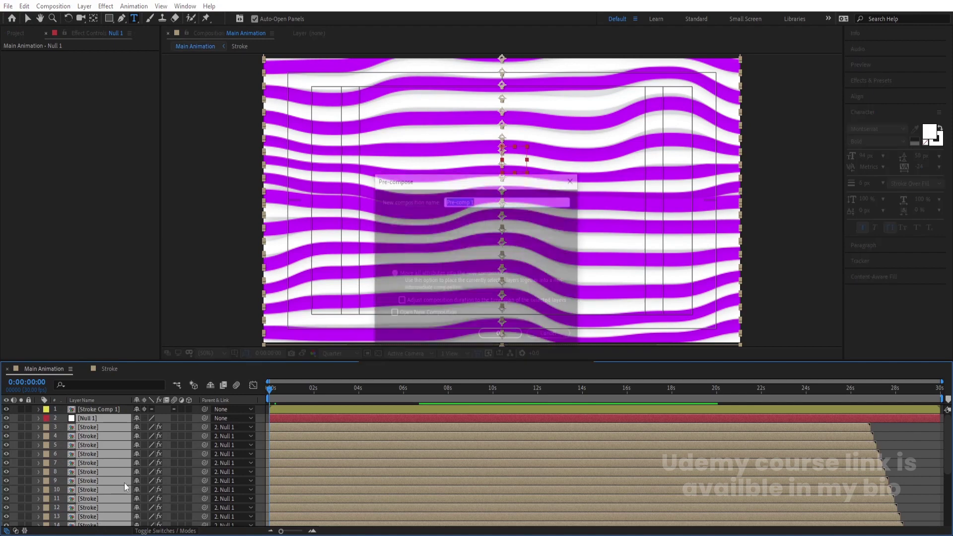
{"action": "type", "text": "Animation"}
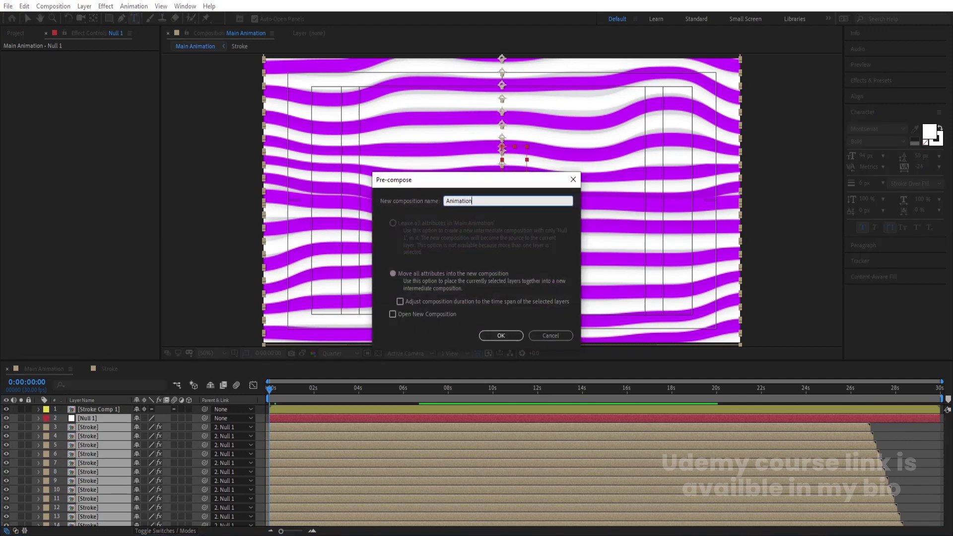
{"action": "key", "text": "Return"}
Preview the animation, and toggle the visibility of the Animation and Stroke Comp 1 layers to compare them
{"action": "key", "text": "space"}
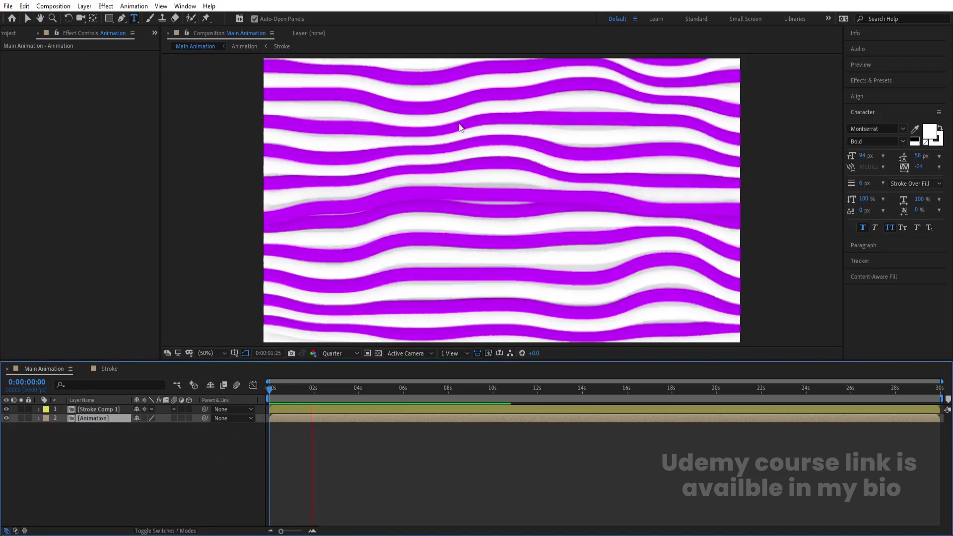
{"action": "key", "text": "space"}
{"action": "left_click", "coordinate": [6, 419]}
{"action": "left_click", "coordinate": [7, 418]}
{"action": "left_click", "coordinate": [7, 410]}
{"action": "left_click", "coordinate": [7, 410]}
{"action": "left_click", "coordinate": [53, 446]}
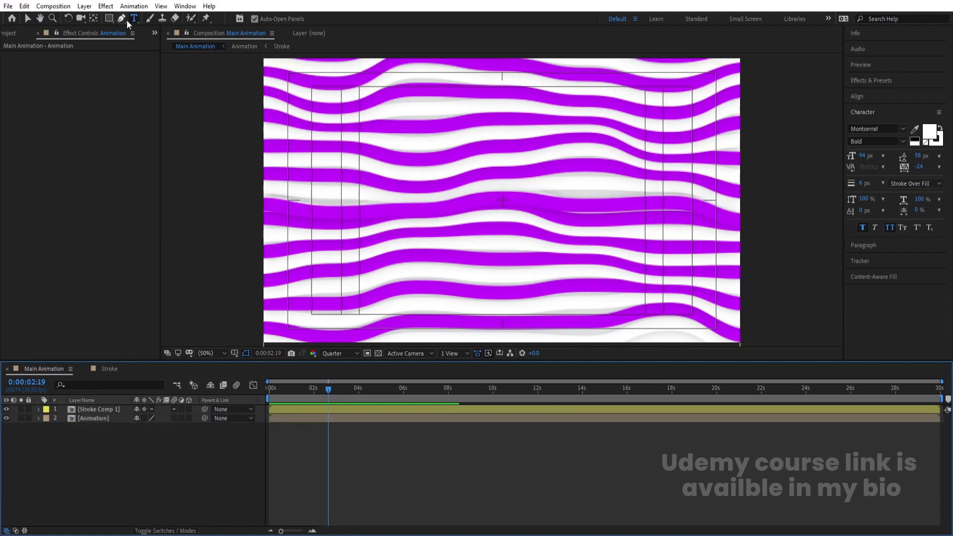
Add a text layer reading MOTION in Oswald SemiBold over the waves
{"action": "left_click", "coordinate": [864, 129]}
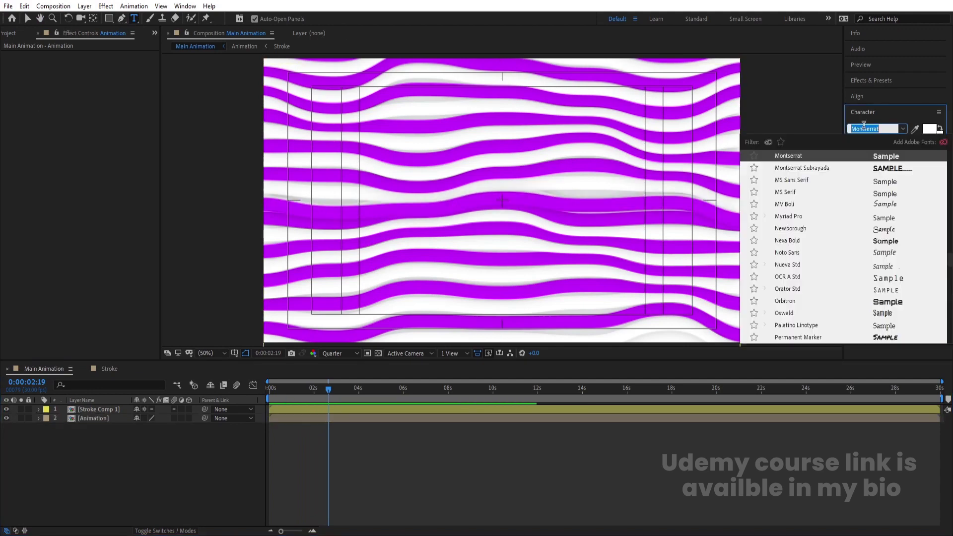
{"action": "type", "text": "osw"}
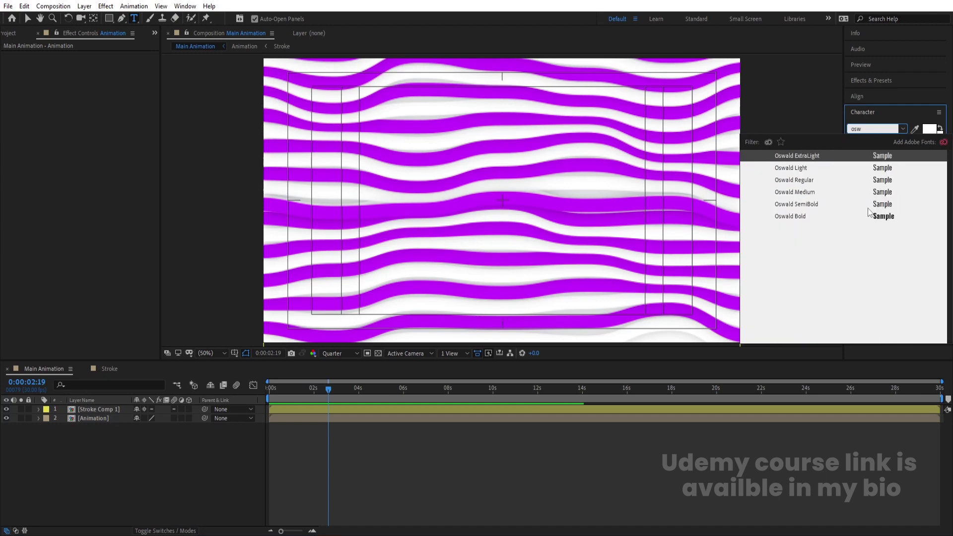
{"action": "left_click", "coordinate": [866, 204]}
{"action": "left_click", "coordinate": [386, 157]}
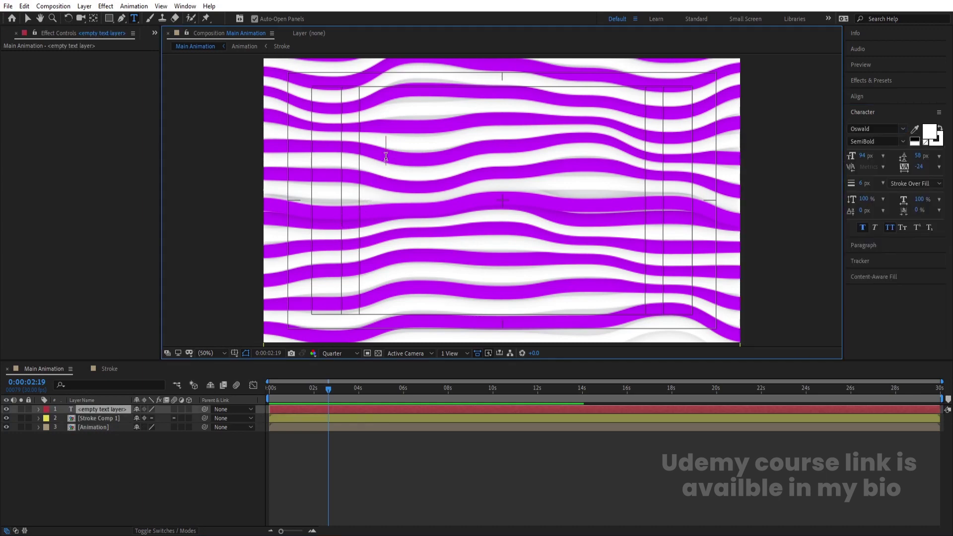
{"action": "type", "text": "MOTION"}
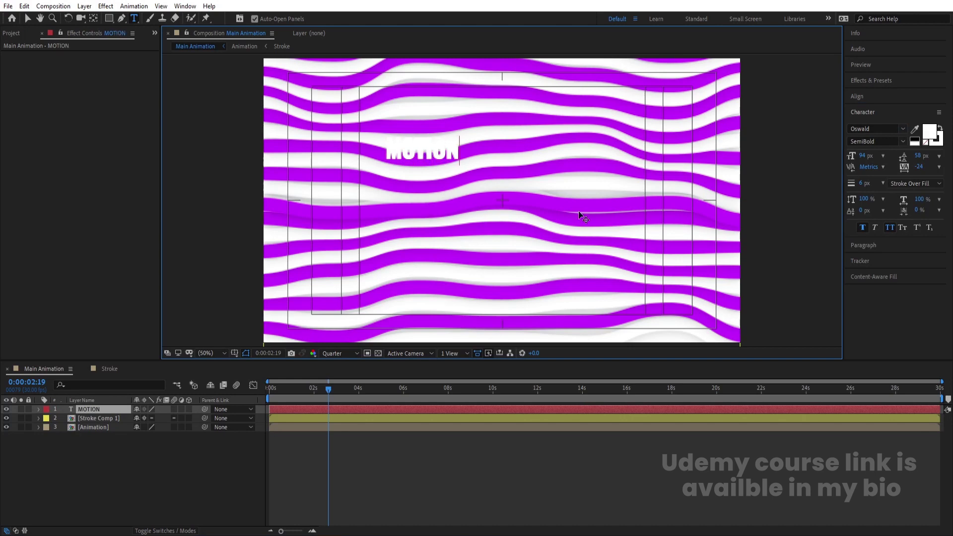
Set the font style of the whole MOTION text to Regular
{"action": "key", "text": "ctrl+a"}
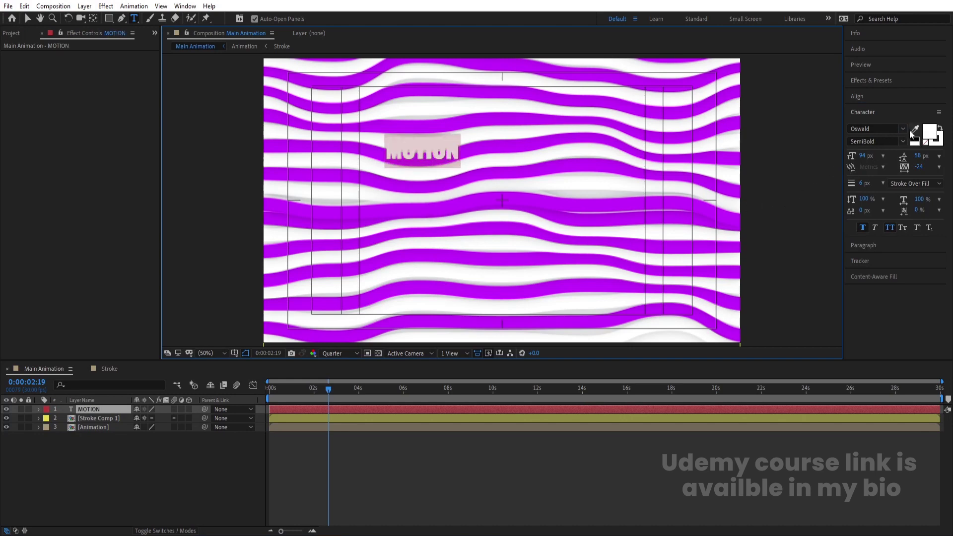
{"action": "left_click", "coordinate": [877, 142]}
{"action": "left_click", "coordinate": [862, 178]}
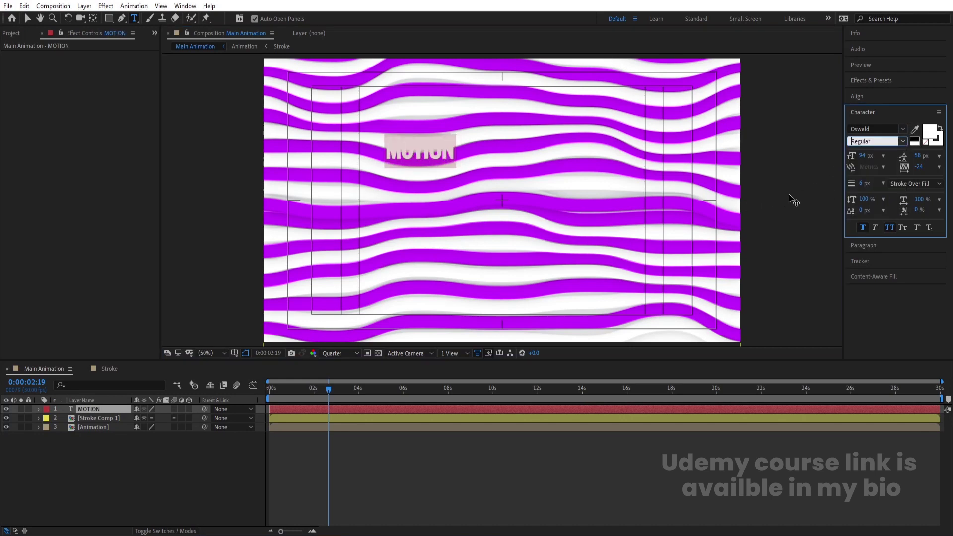
{"action": "left_click", "coordinate": [72, 479]}
Center the MOTION layer's anchor point on the text and align the layer horizontally and vertically to the composition's center
{"action": "left_click", "coordinate": [105, 410]}
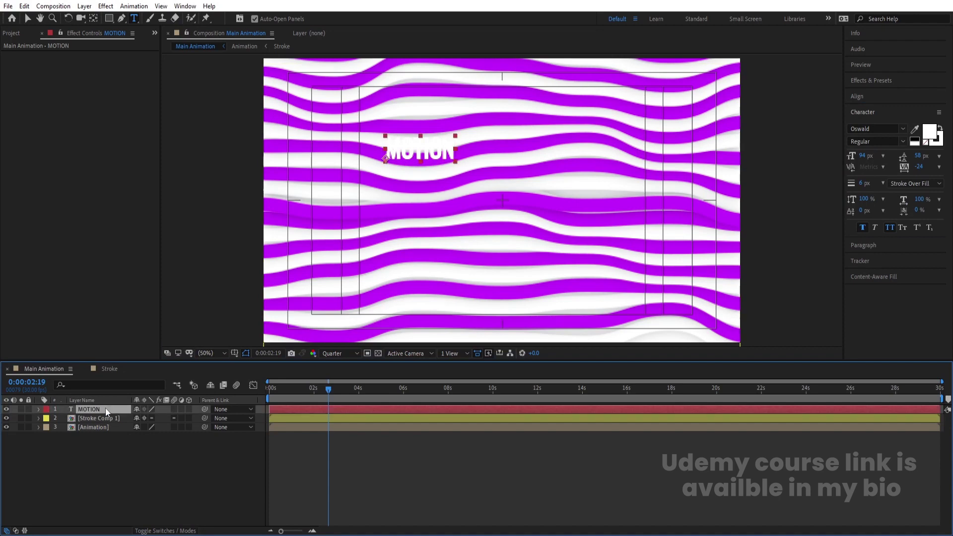
{"action": "key", "text": "ctrl+alt+Home"}
{"action": "left_click", "coordinate": [877, 97]}
{"action": "left_click", "coordinate": [871, 123]}
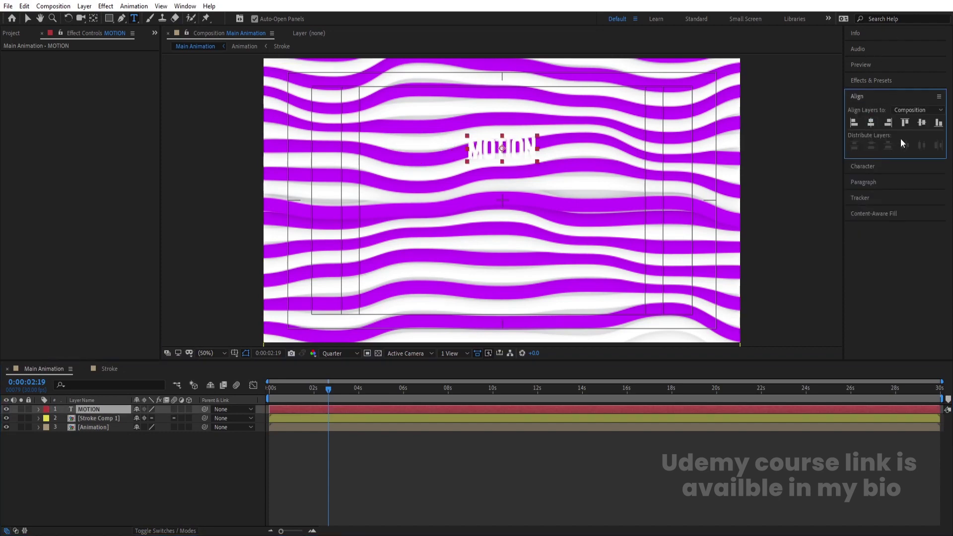
{"action": "left_click", "coordinate": [922, 123]}
Scale the MOTION text to 540%, place its layer between Stroke Comp 1 and Animation, and preview the result
{"action": "key", "text": "s"}
{"action": "left_click_drag", "start_coordinate": [145, 422], "coordinate": [292, 346]}
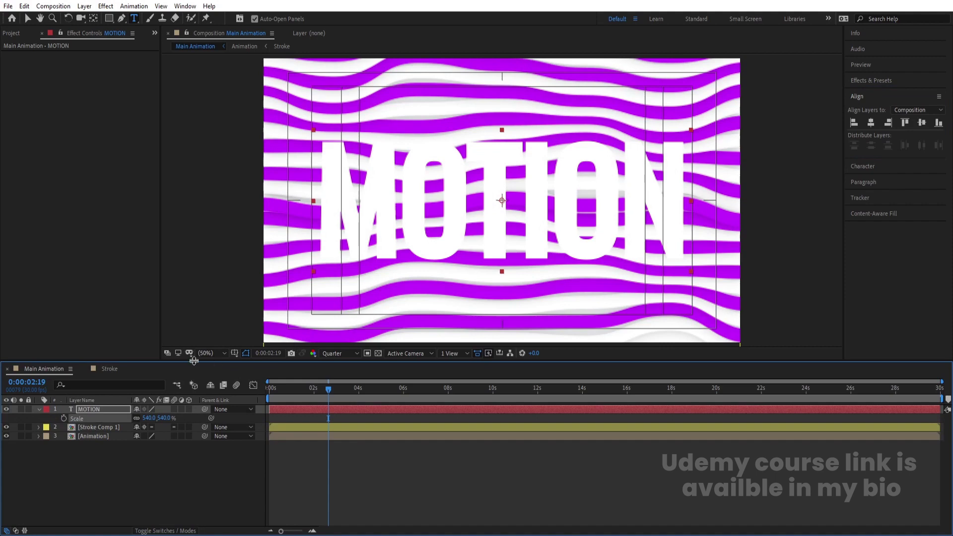
{"action": "left_click_drag", "start_coordinate": [106, 405], "coordinate": [108, 428]}
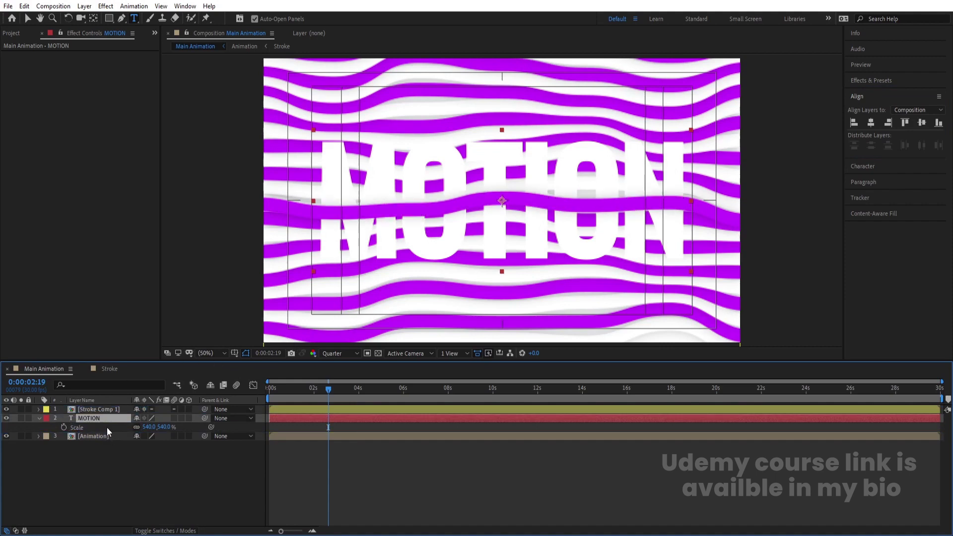
{"action": "key", "text": "space"}
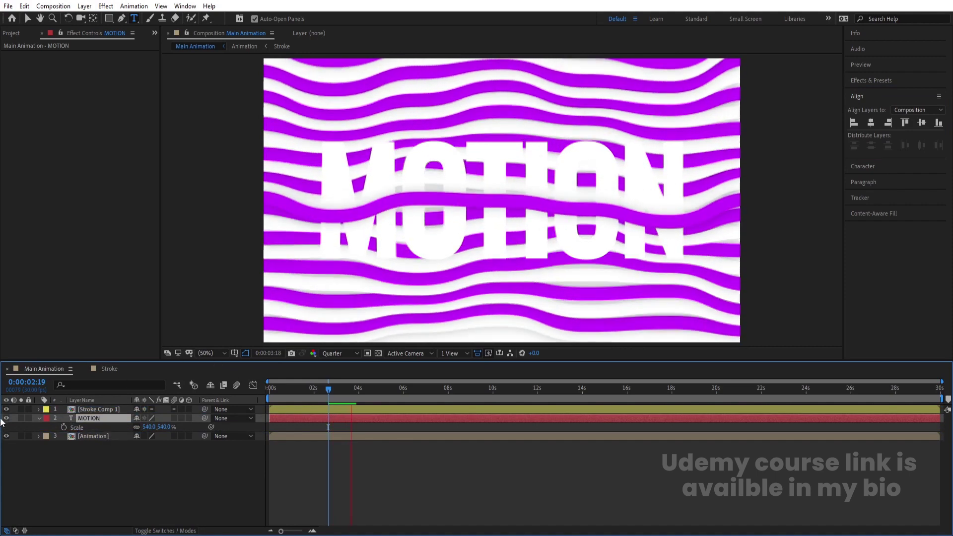
Change the MOTION text's font style to ExtraLight and turn off Faux Bold
{"action": "key", "text": "ctrl+t"}
{"action": "left_click", "coordinate": [882, 167]}
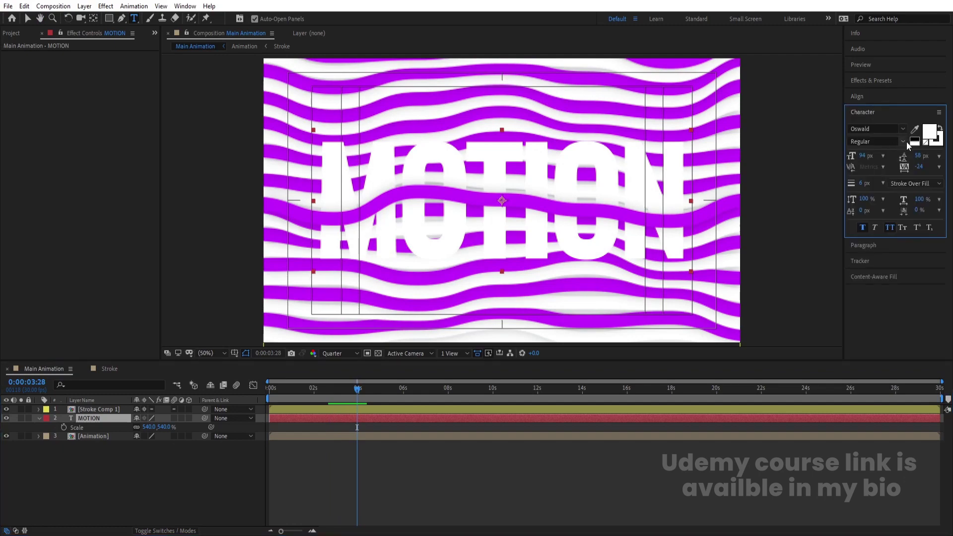
{"action": "left_click", "coordinate": [904, 142]}
{"action": "left_click", "coordinate": [868, 163]}
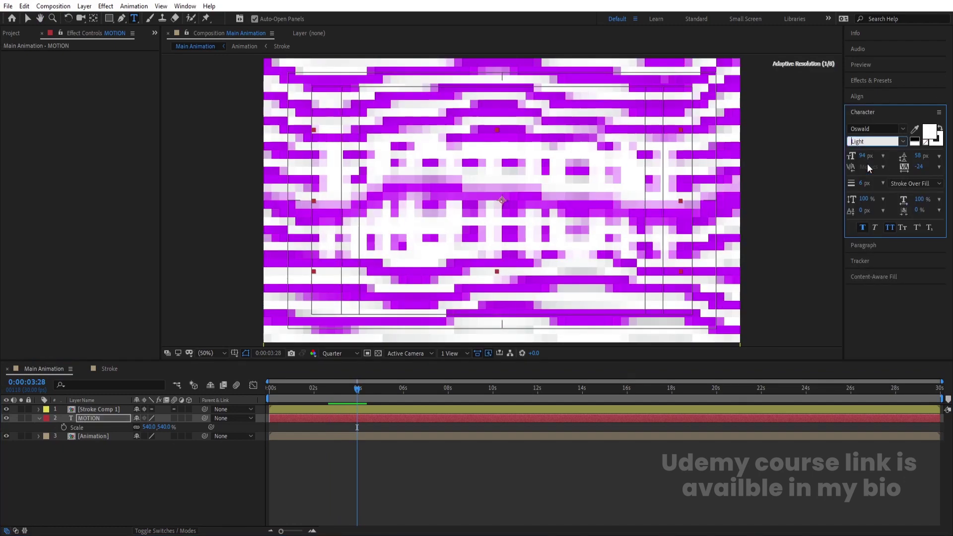
{"action": "left_click", "coordinate": [905, 142]}
{"action": "left_click", "coordinate": [879, 152]}
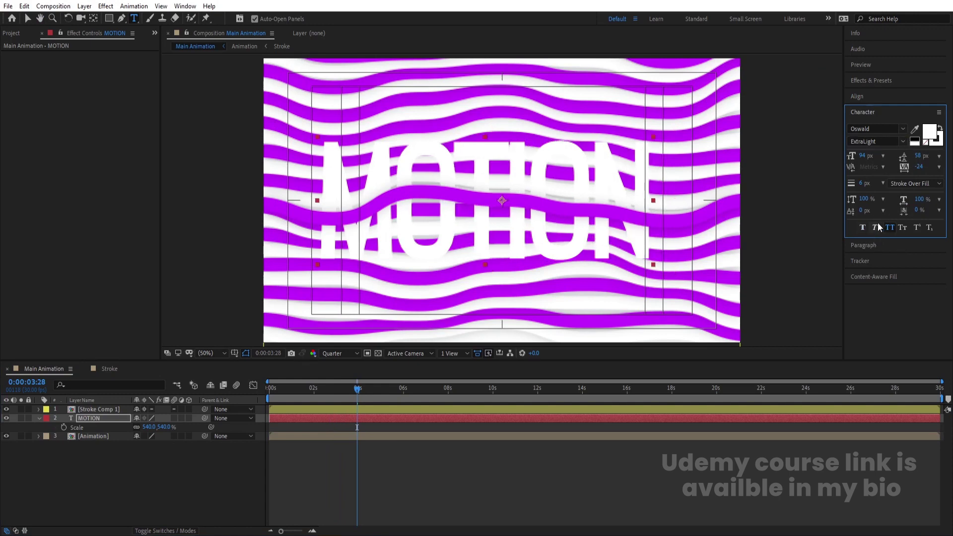
Recenter the MOTION layer's anchor point on the thinner text and align the layer horizontally to the composition's center
{"action": "left_click", "coordinate": [98, 418]}
{"action": "key", "text": "ctrl+alt+Home"}
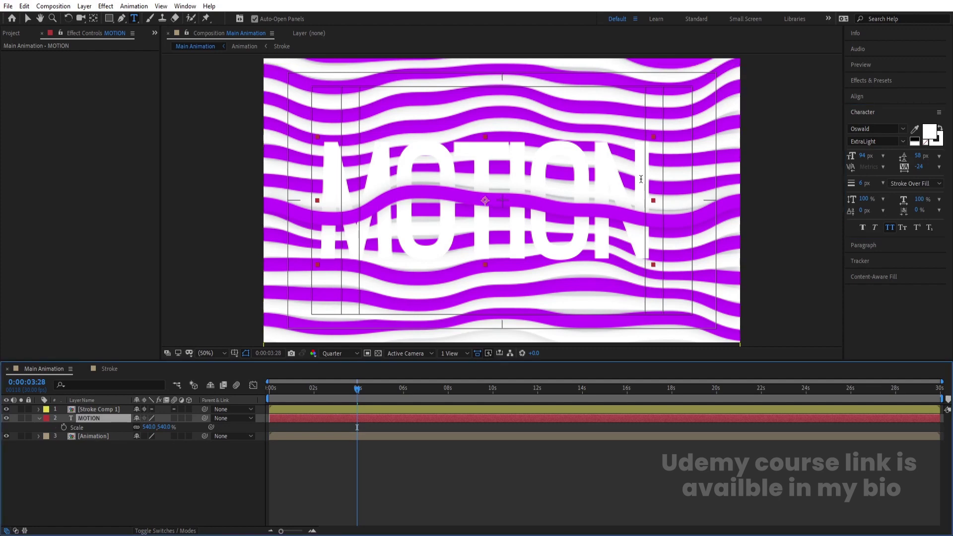
{"action": "left_click", "coordinate": [857, 97]}
{"action": "left_click", "coordinate": [871, 124]}
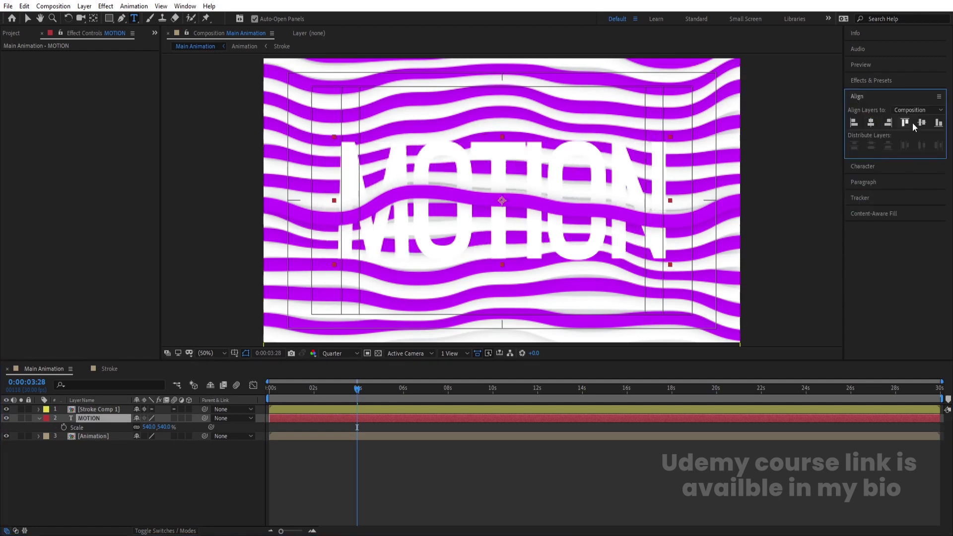
Remove the stroke from the MOTION text, keeping its white fill
{"action": "left_click", "coordinate": [877, 87]}
{"action": "left_click", "coordinate": [862, 261]}
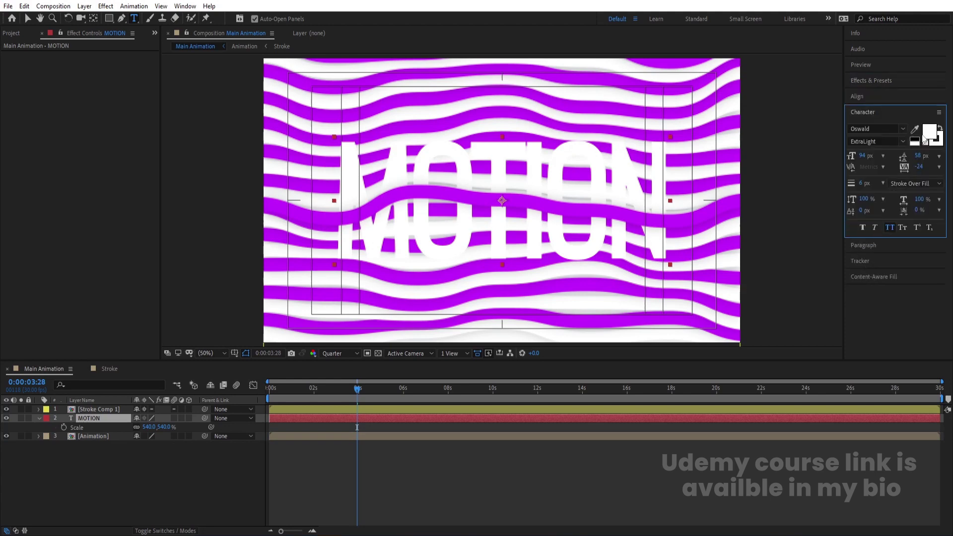
{"action": "left_click", "coordinate": [926, 141]}
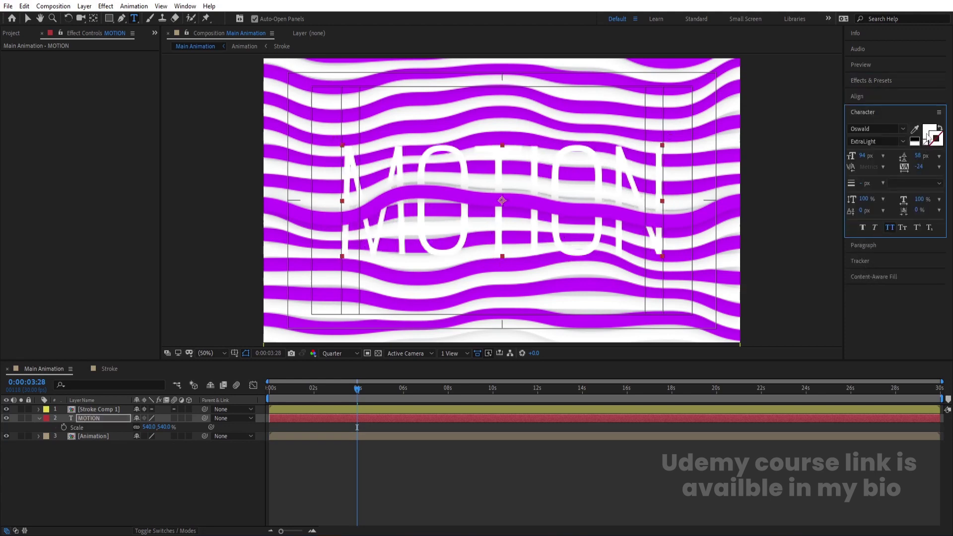
{"action": "left_click", "coordinate": [915, 128]}
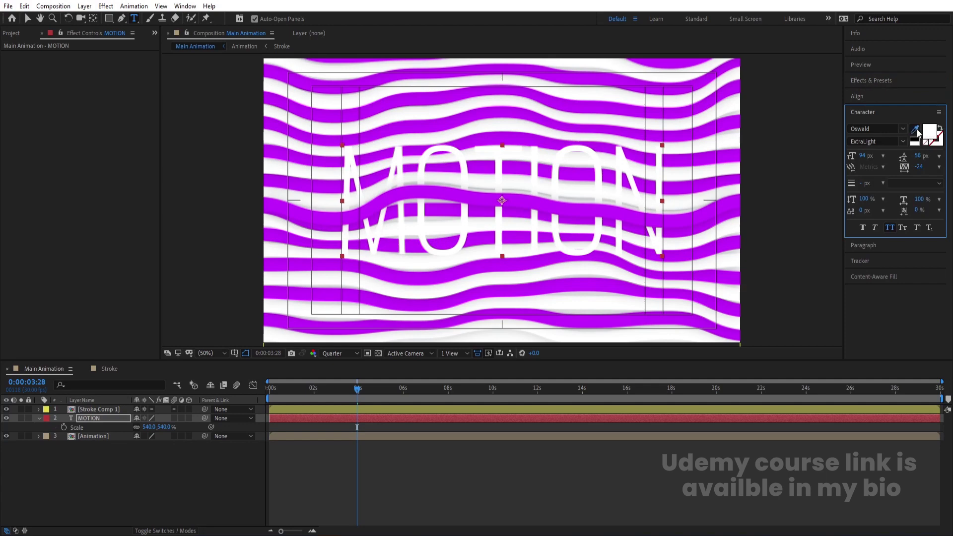
{"action": "left_click", "coordinate": [626, 132]}
{"action": "key", "text": "Num_Lock"}
{"action": "key", "text": "KP_Enter"}
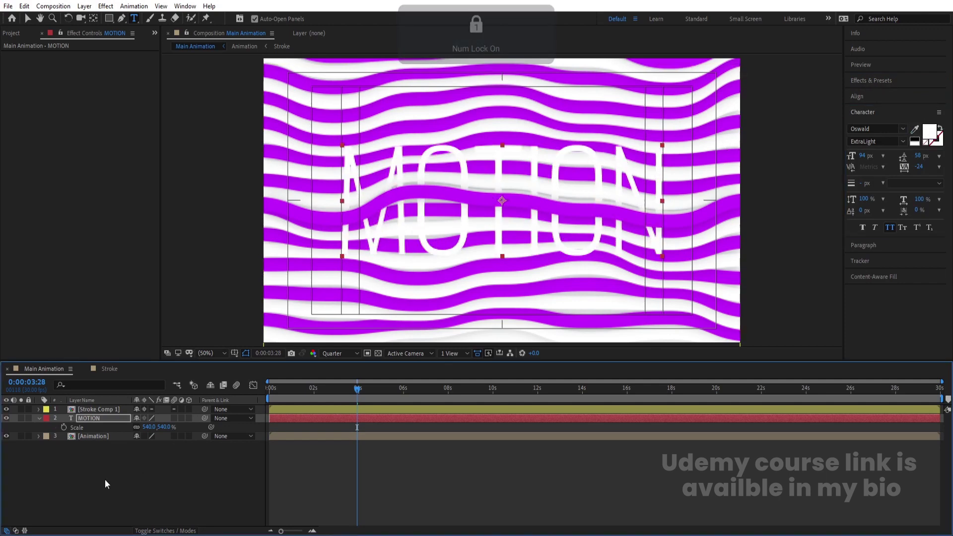
Set the composition's preview resolution to Full and play the animation from the start
{"action": "left_click", "coordinate": [124, 473]}
{"action": "left_click", "coordinate": [329, 354]}
{"action": "left_click", "coordinate": [336, 374]}
{"action": "left_click_drag", "start_coordinate": [293, 387], "coordinate": [202, 389]}
{"action": "key", "text": "space"}
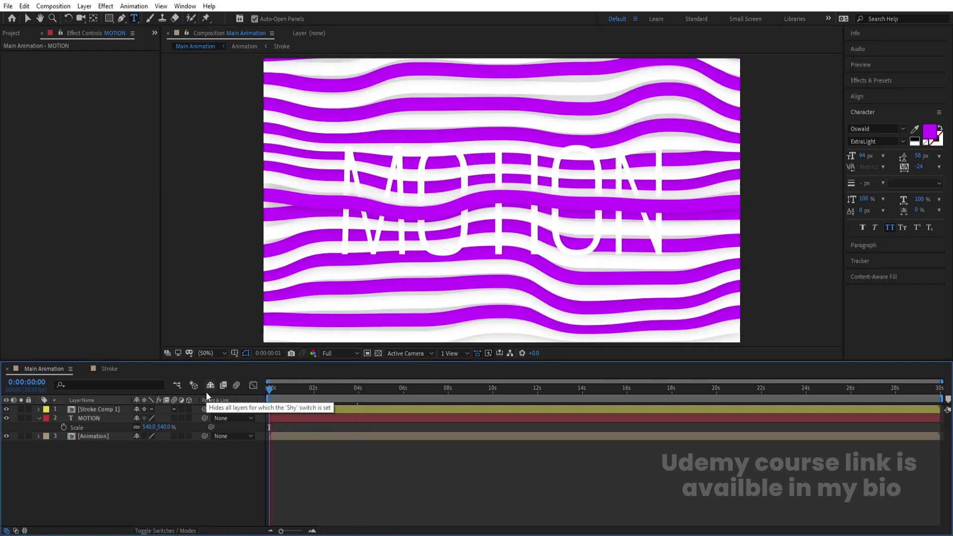
Change the MOTION text's font to Poppins Bold and set its size to 38 px
{"action": "left_click", "coordinate": [114, 418]}
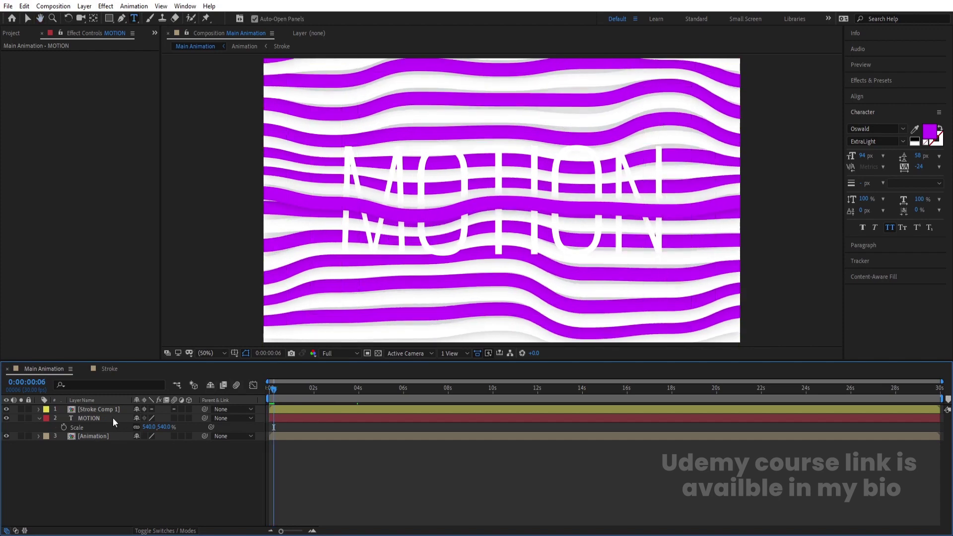
{"action": "left_click", "coordinate": [91, 418]}
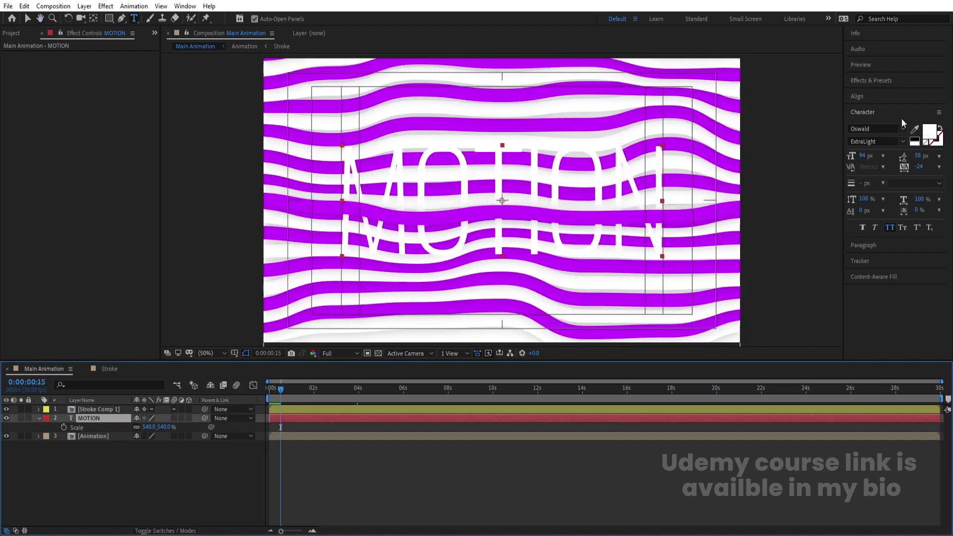
{"action": "left_click", "coordinate": [878, 129]}
{"action": "type", "text": "pop"}
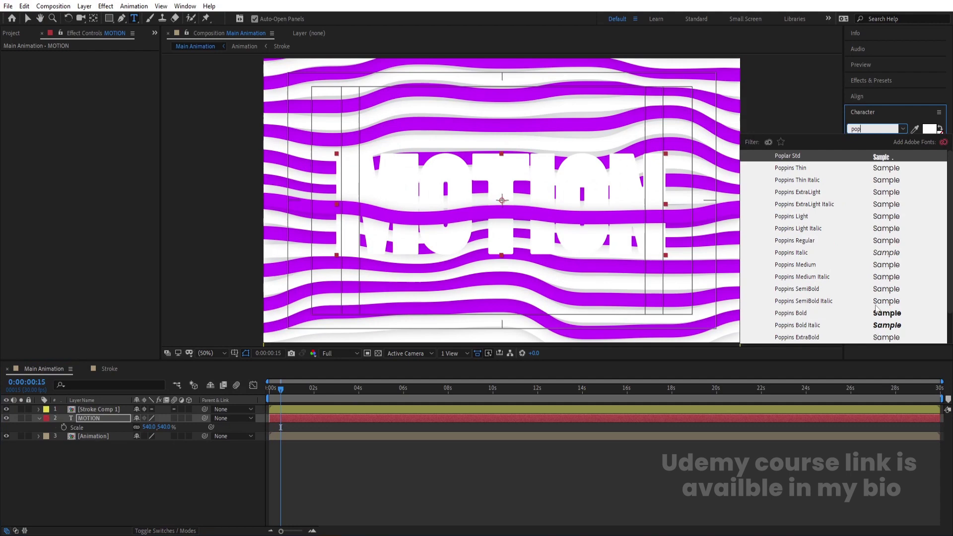
{"action": "left_click", "coordinate": [887, 313]}
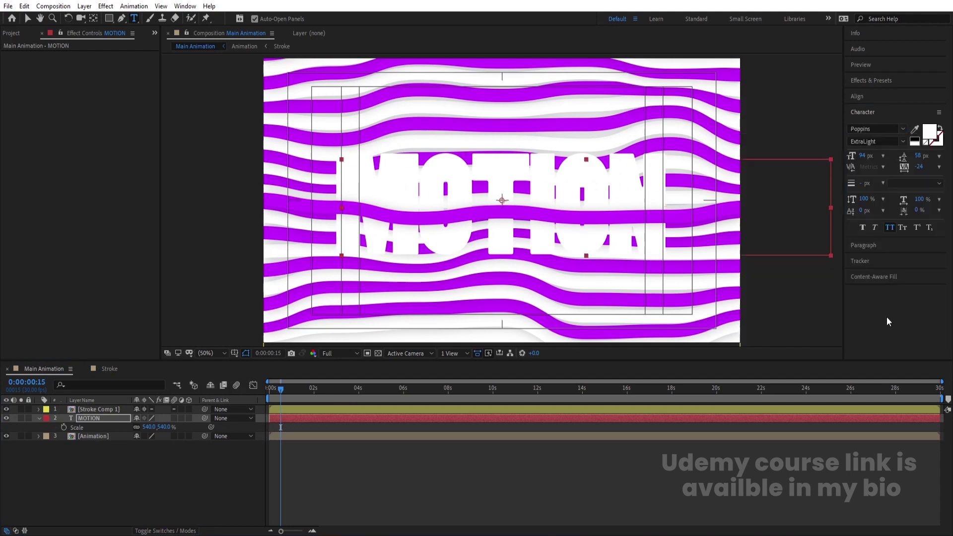
{"action": "left_click_drag", "start_coordinate": [862, 157], "coordinate": [839, 160]}
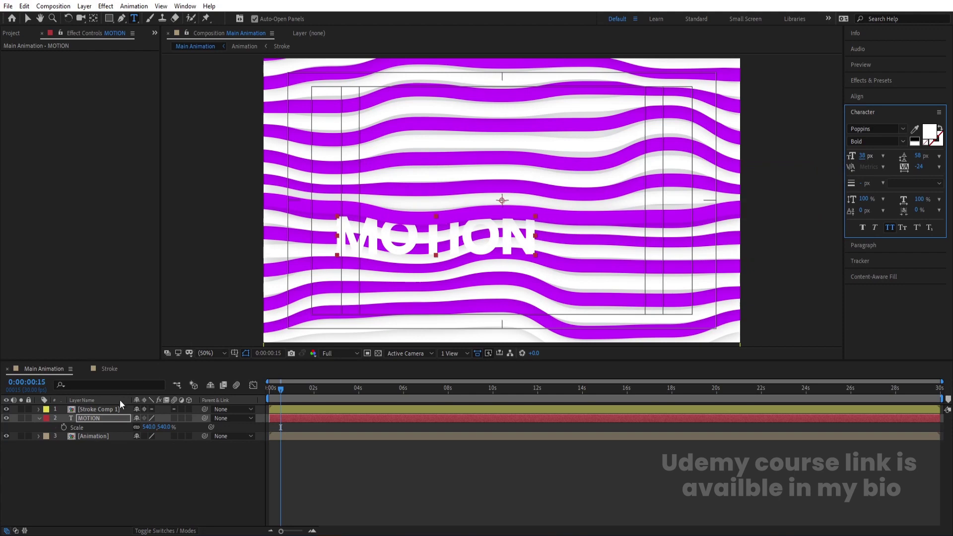
Recenter the MOTION layer's anchor point on the resized text and align the layer horizontally and vertically to the composition's center
{"action": "left_click", "coordinate": [97, 419]}
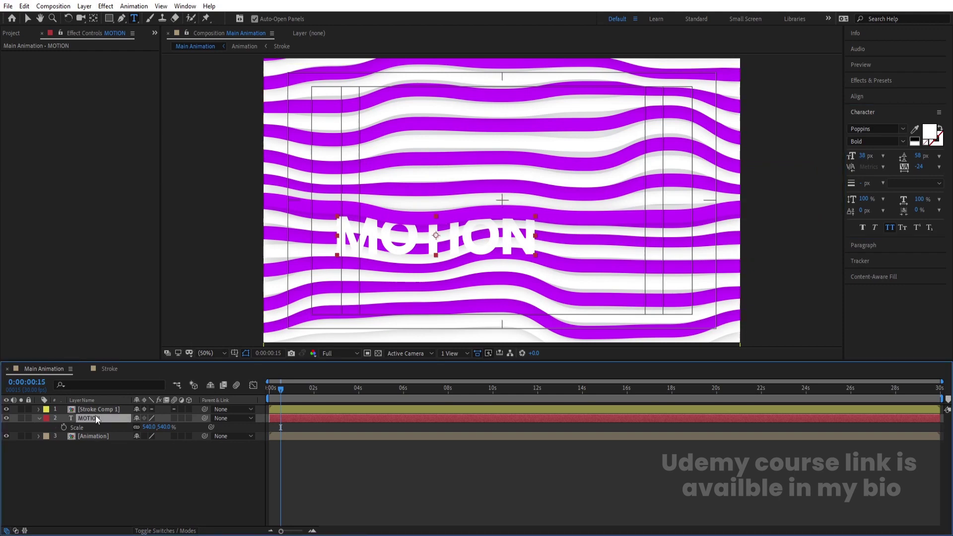
{"action": "left_click", "coordinate": [857, 96]}
{"action": "left_click", "coordinate": [873, 123]}
{"action": "left_click", "coordinate": [919, 123]}
Scale the MOTION layer to 1088% and set the text's tracking to -60
{"action": "left_click", "coordinate": [132, 361]}
{"action": "key", "text": "s"}
{"action": "key", "text": "s"}
{"action": "left_click_drag", "start_coordinate": [149, 427], "coordinate": [336, 338]}
{"action": "left_click", "coordinate": [886, 171]}
{"action": "left_click_drag", "start_coordinate": [919, 167], "coordinate": [901, 166]}
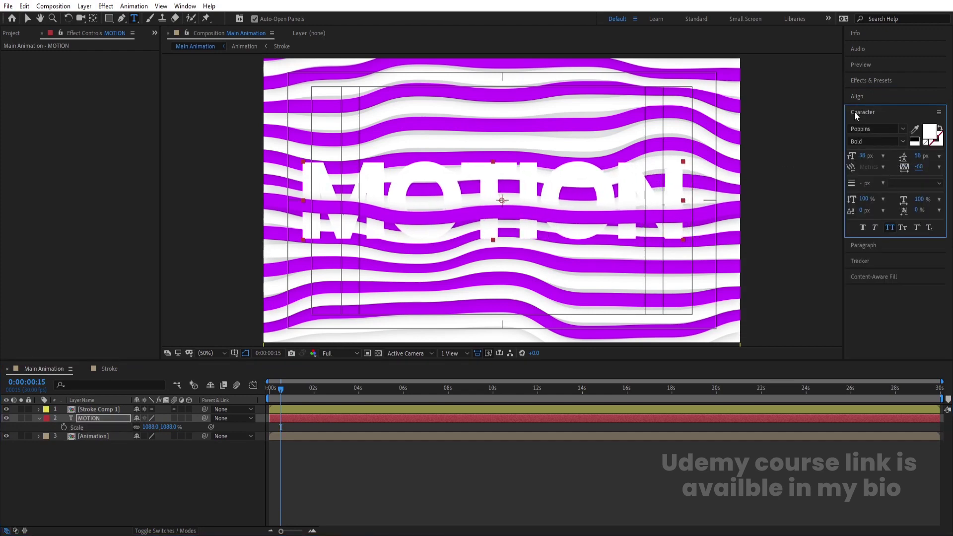
Align the tightened MOTION text horizontally and vertically to the composition's center again
{"action": "left_click", "coordinate": [850, 100]}
{"action": "left_click", "coordinate": [871, 124]}
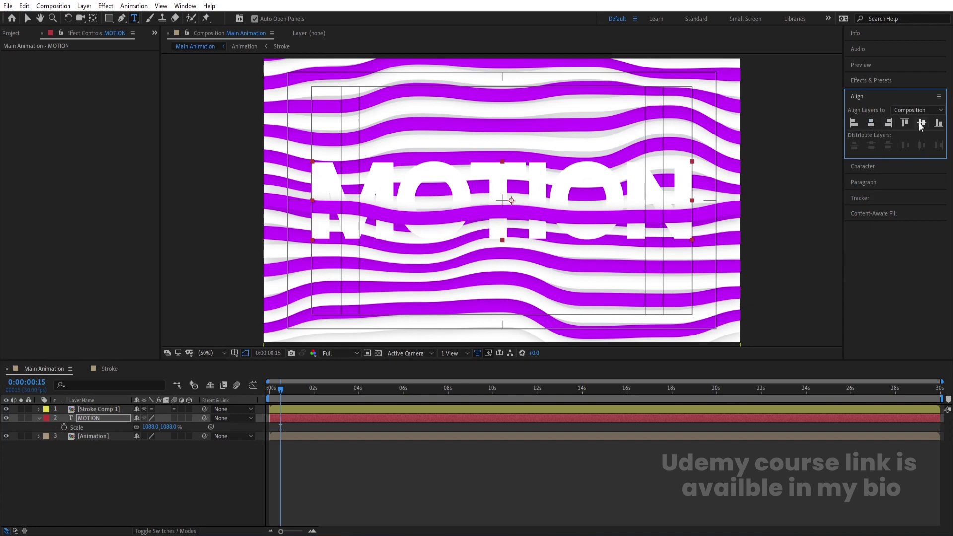
{"action": "left_click", "coordinate": [921, 124]}
Copy the Drop Shadow effect from a Stroke layer in the Animation composition onto the MOTION layer in Main Animation
{"action": "left_click", "coordinate": [94, 437]}
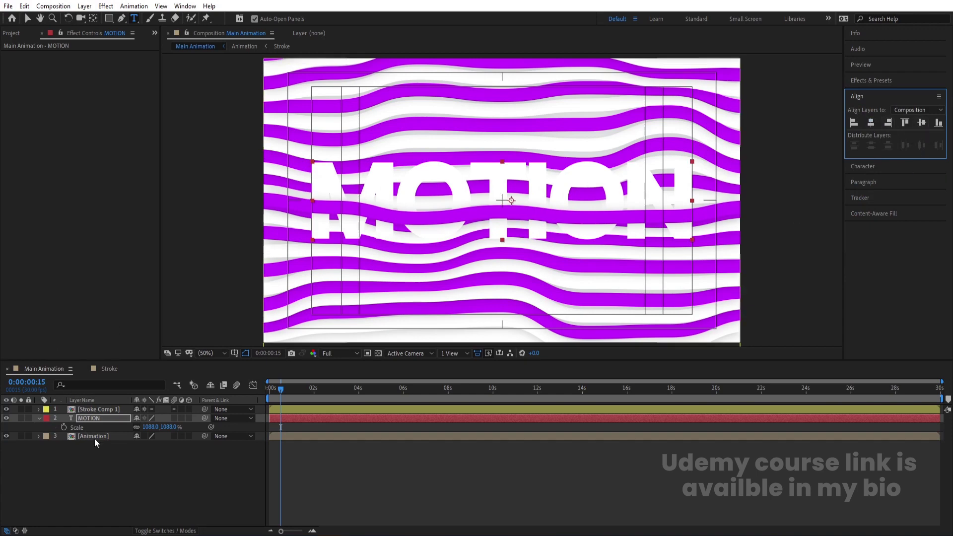
{"action": "left_click", "coordinate": [97, 418]}
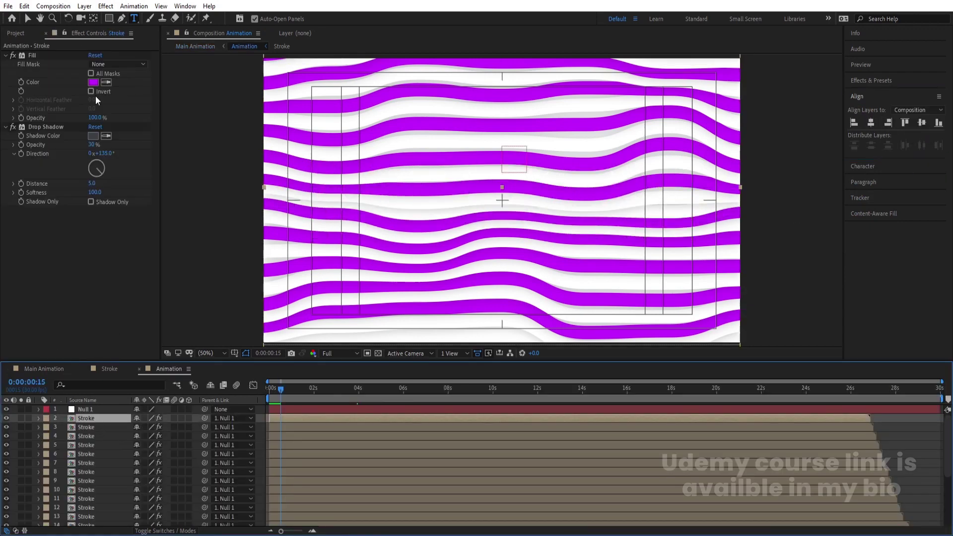
{"action": "left_click", "coordinate": [33, 129]}
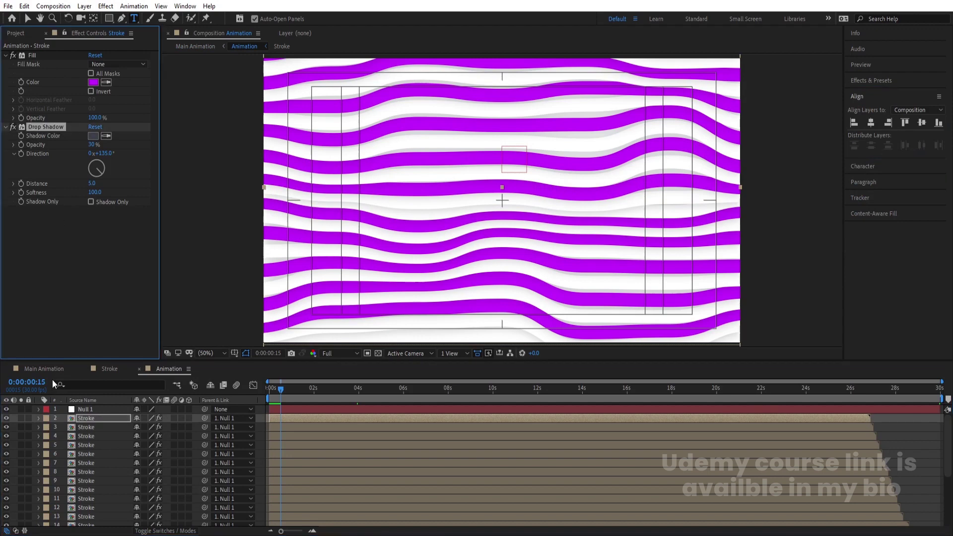
{"action": "left_click", "coordinate": [46, 366]}
{"action": "left_click", "coordinate": [88, 420]}
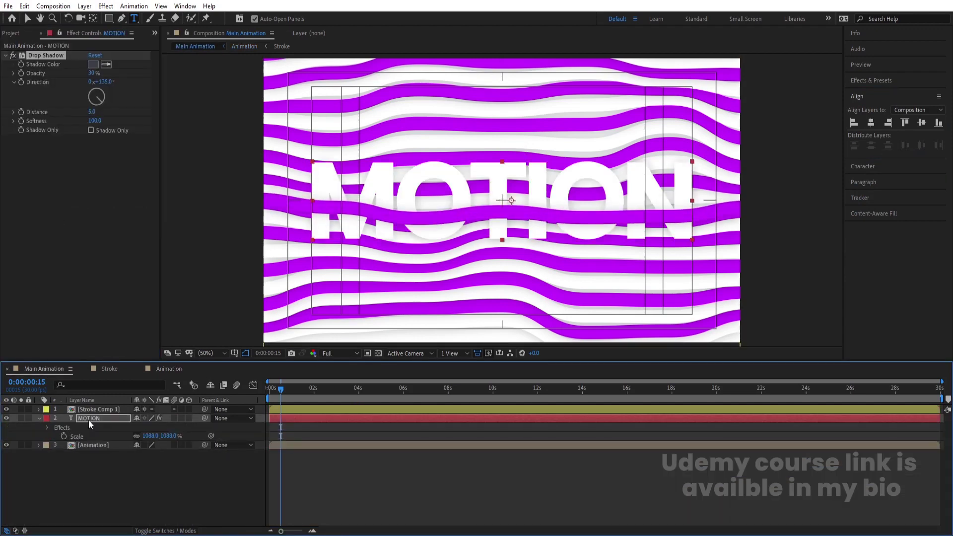
Set the MOTION layer's Drop Shadow opacity to 50%, distance to 10 and softness to 200
{"action": "left_click", "coordinate": [93, 72]}
{"action": "type", "text": "50"}
{"action": "key", "text": "Return"}
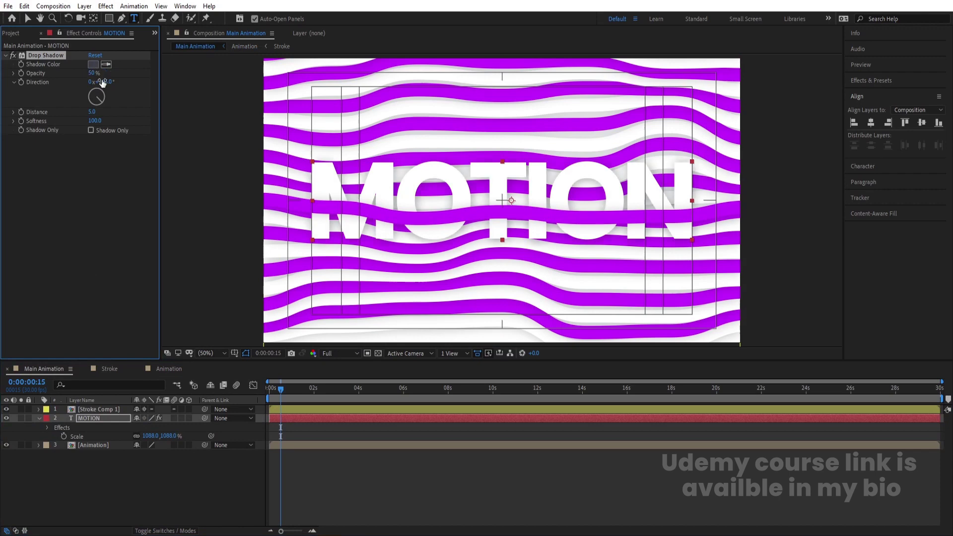
{"action": "left_click", "coordinate": [92, 112]}
{"action": "type", "text": "10"}
{"action": "key", "text": "Return"}
{"action": "left_click", "coordinate": [94, 120]}
{"action": "type", "text": "20"}
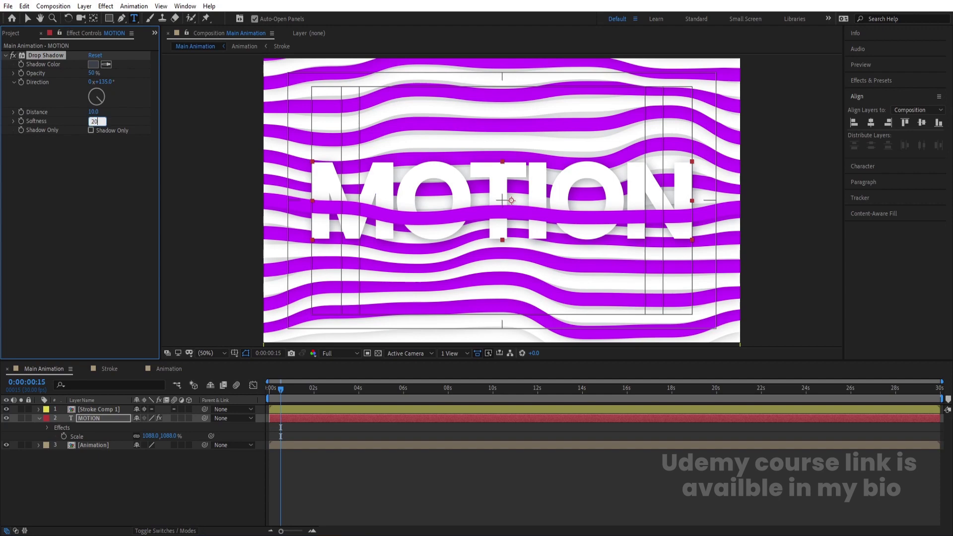
{"action": "type", "text": "0"}
{"action": "key", "text": "Return"}
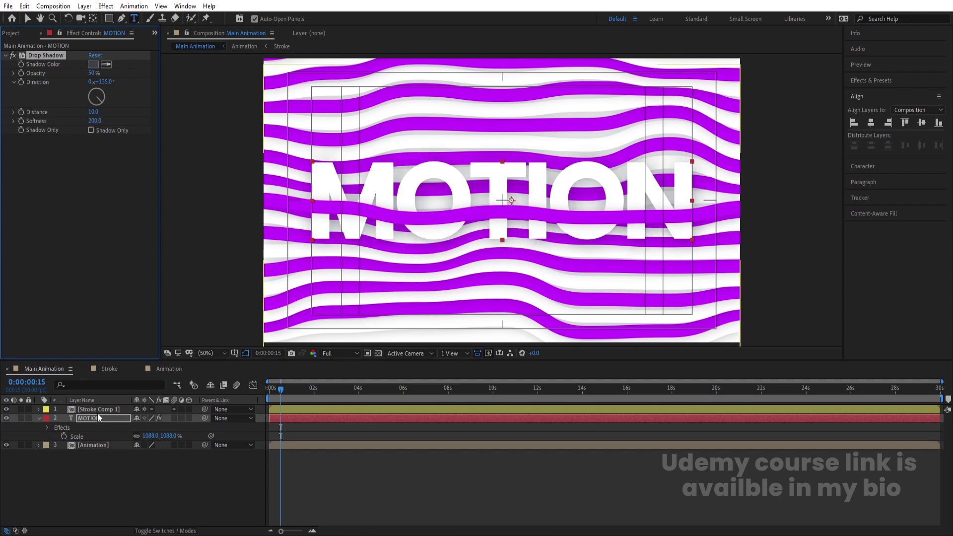
Duplicate the MOTION layer, delete the duplicate's Drop Shadow and place it above Stroke Comp 1
{"action": "left_click", "coordinate": [80, 418]}
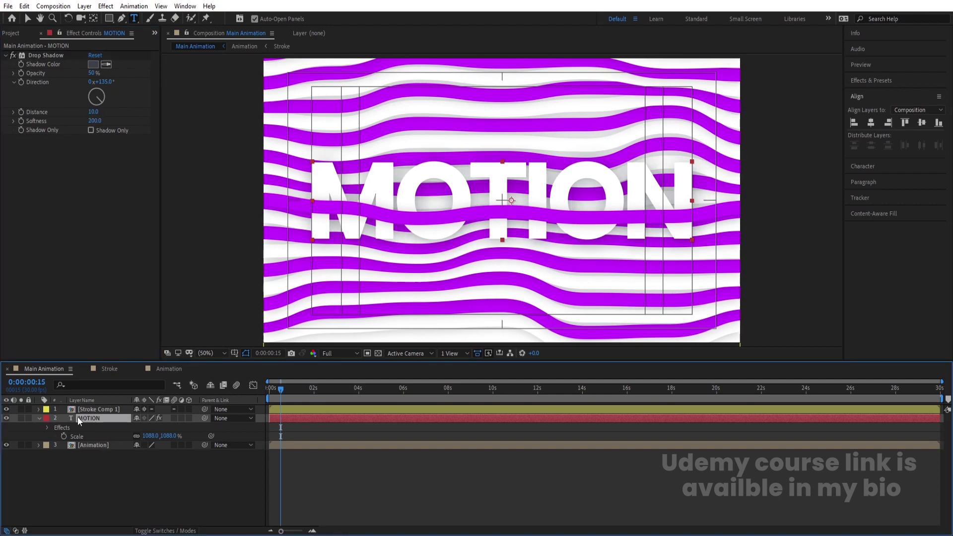
{"action": "key", "text": "ctrl+d"}
{"action": "left_click", "coordinate": [37, 53]}
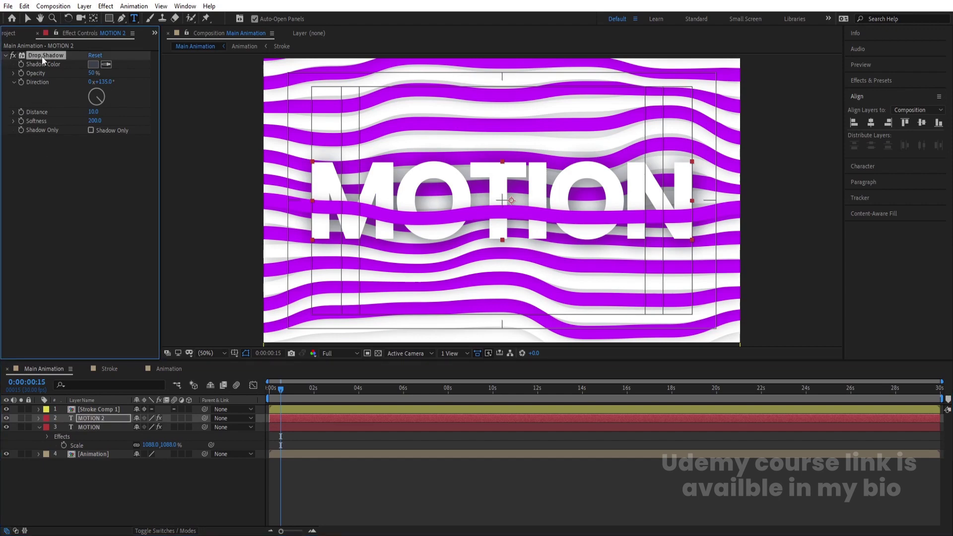
{"action": "key", "text": "Delete"}
{"action": "left_click_drag", "start_coordinate": [88, 419], "coordinate": [85, 409]}
Turn the MOTION 2 text into an outline with no fill and a 0.2 px white stroke, and preview the result
{"action": "left_click", "coordinate": [878, 168]}
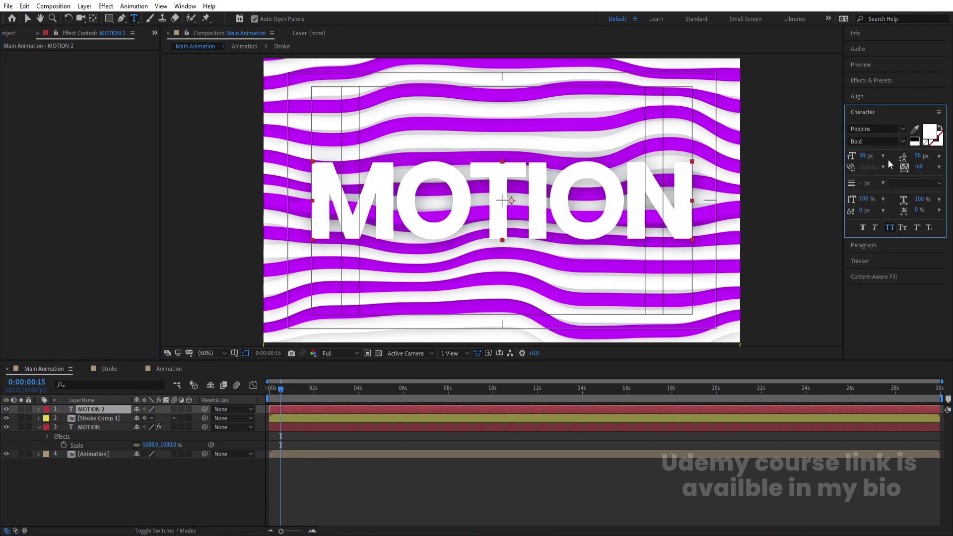
{"action": "left_click", "coordinate": [927, 143]}
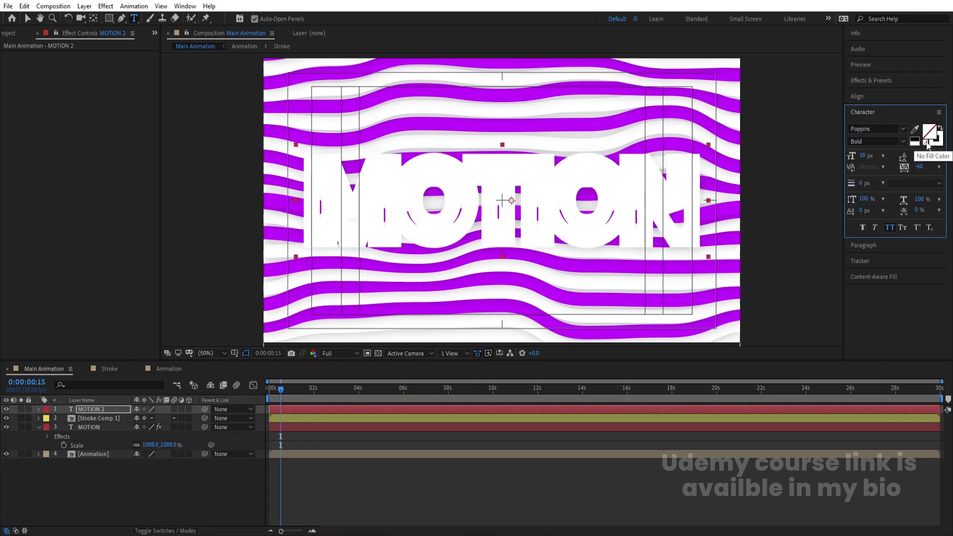
{"action": "left_click", "coordinate": [862, 183]}
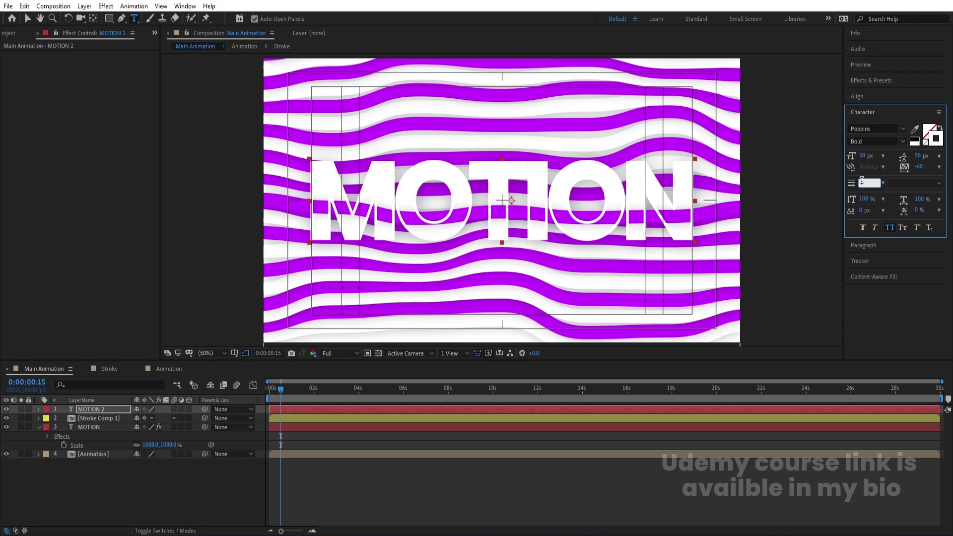
{"action": "type", "text": "5"}
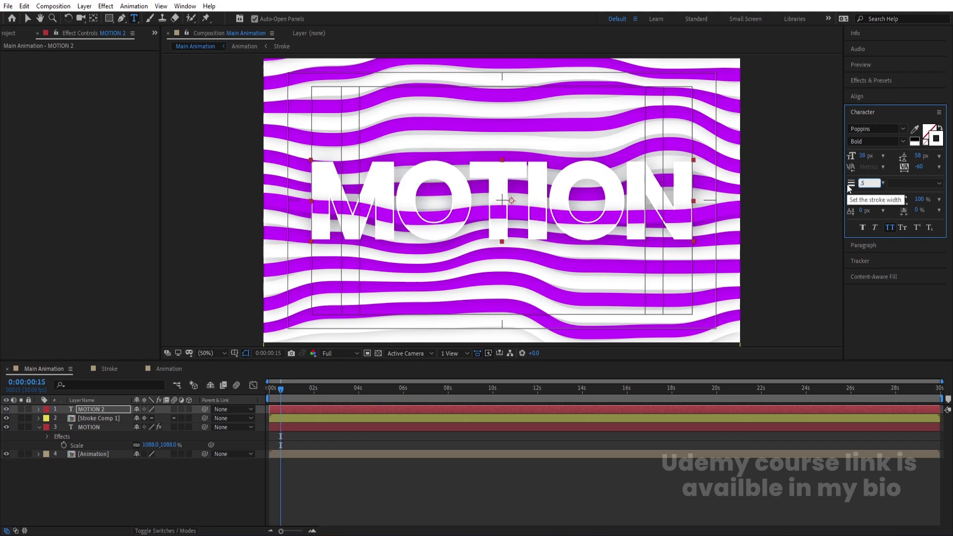
{"action": "type", "text": "2"}
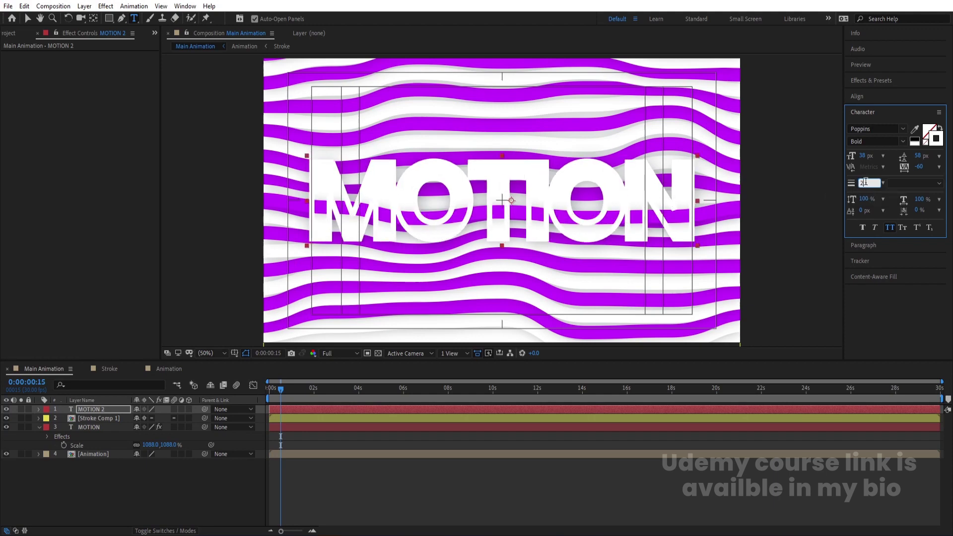
{"action": "type", "text": "0.2"}
{"action": "key", "text": "Return"}
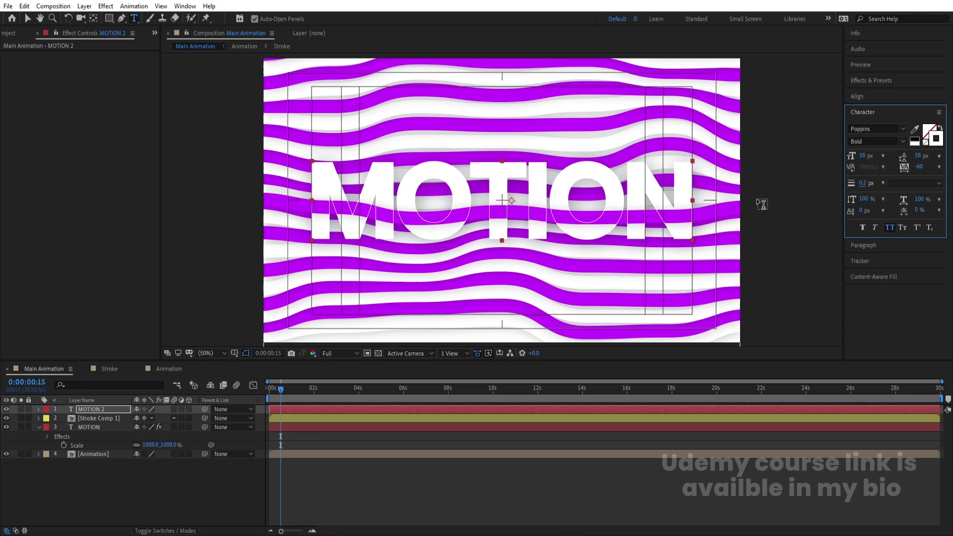
{"action": "left_click", "coordinate": [117, 483]}
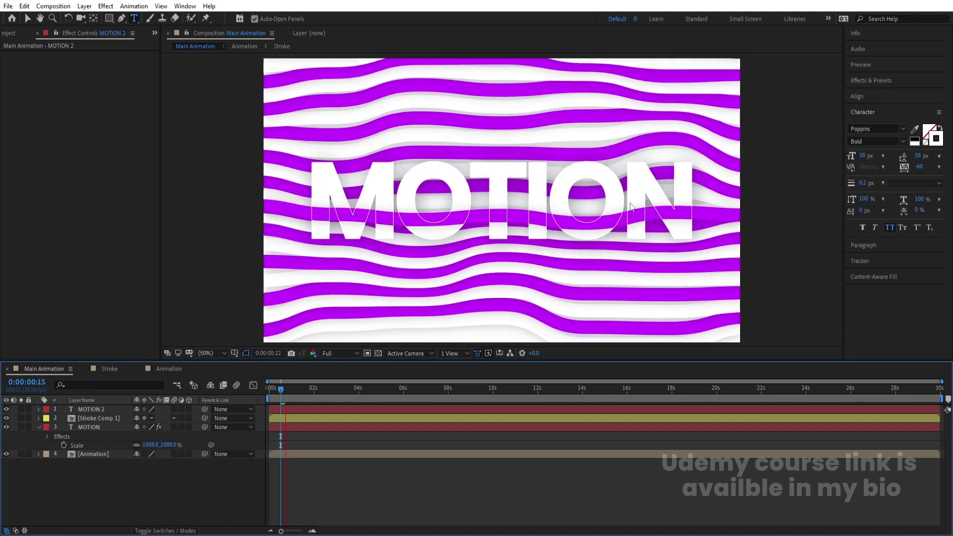
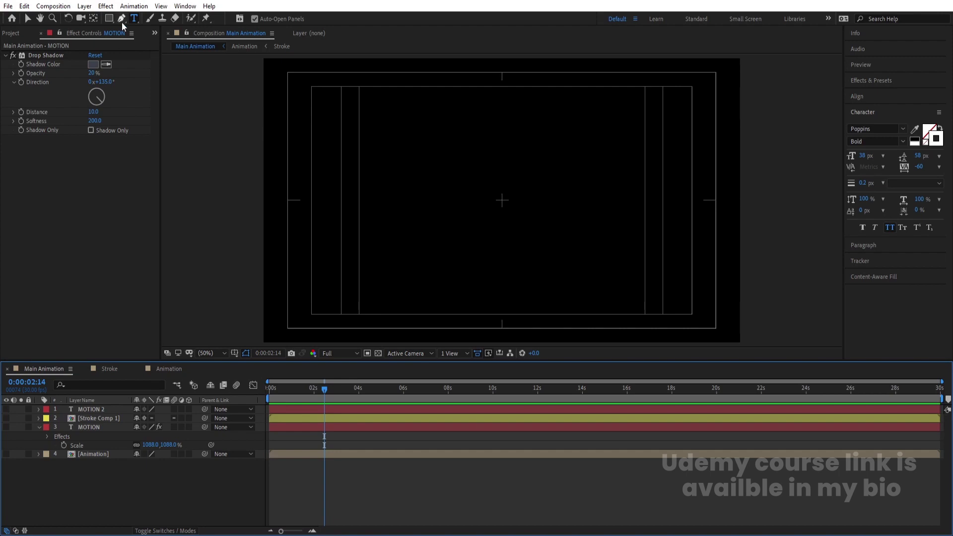
Add a text layer reading MOTION GRAPHICS with a white fill and no stroke
{"action": "left_click", "coordinate": [417, 160]}
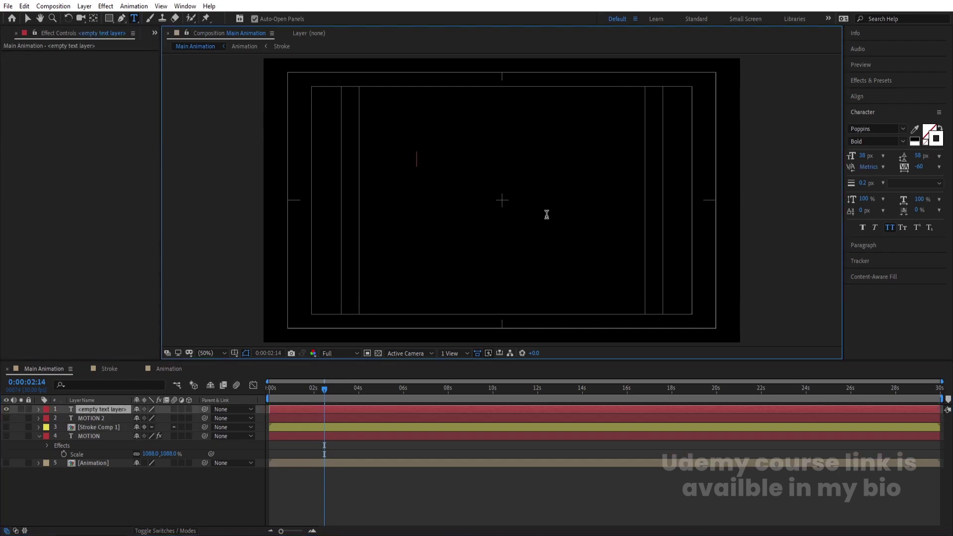
{"action": "type", "text": "MOTION"}
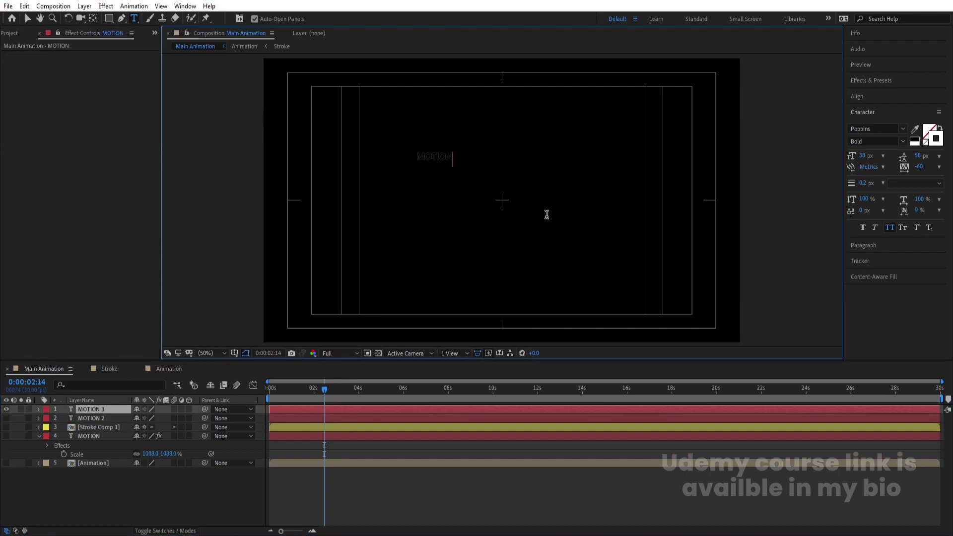
{"action": "type", "text": " GRAPHICS"}
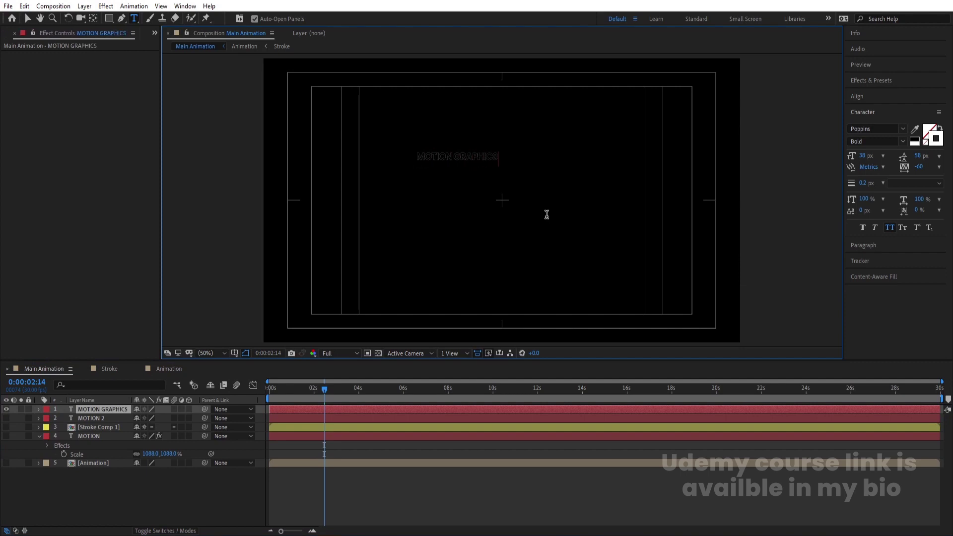
{"action": "key", "text": "ctrl+a"}
{"action": "left_click", "coordinate": [926, 147]}
{"action": "left_click", "coordinate": [927, 142]}
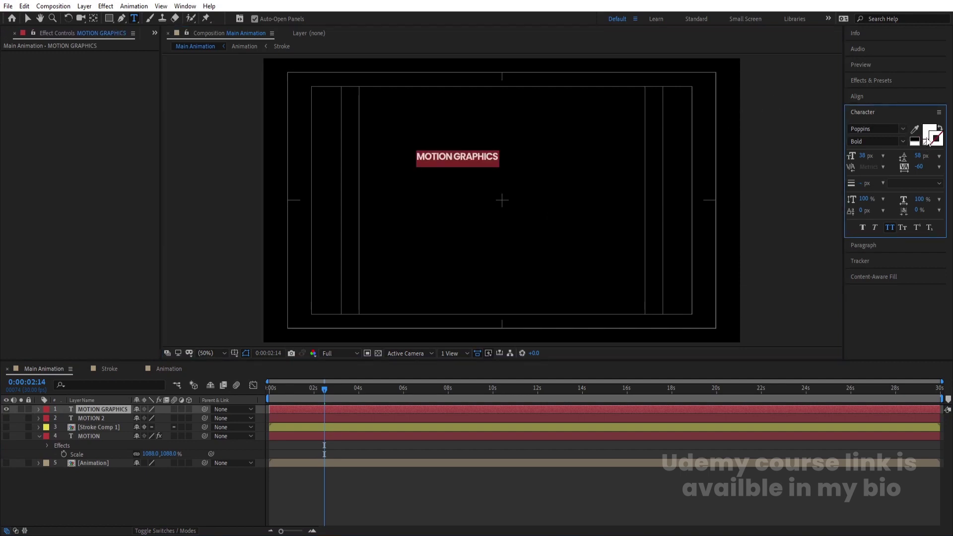
Select the entire MOTION GRAPHICS text and copy it
{"action": "left_click", "coordinate": [466, 151]}
{"action": "key", "text": "ctrl+a"}
{"action": "key", "text": "ctrl+c"}
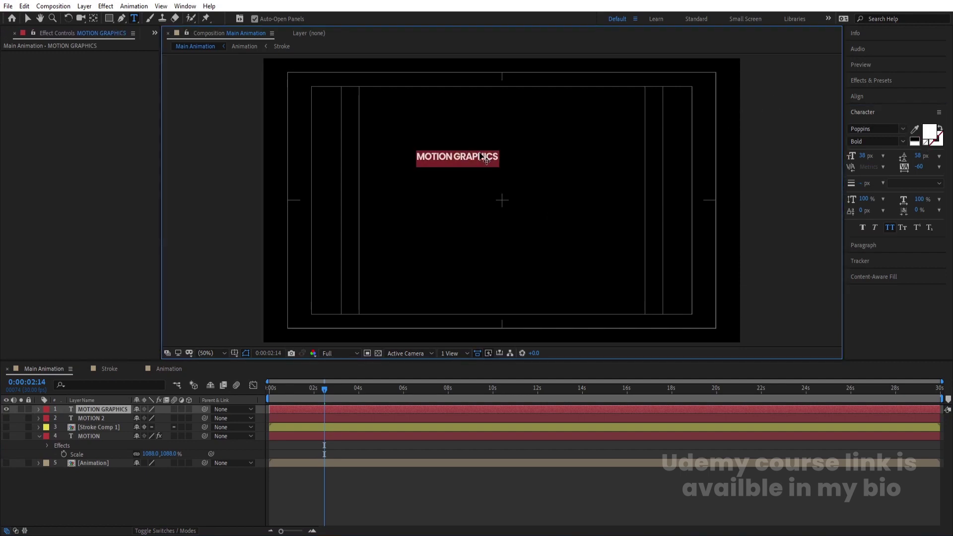
Extend the text layer into one long line by repeatedly pasting MOTION GRAPHICS after the existing phrase
{"action": "left_click", "coordinate": [502, 158]}
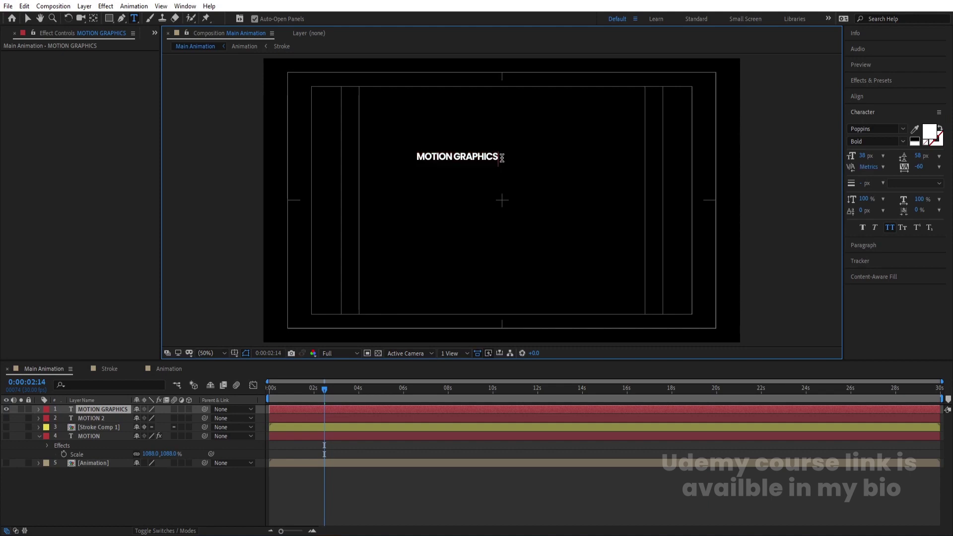
{"action": "key", "text": "ctrl+v"}
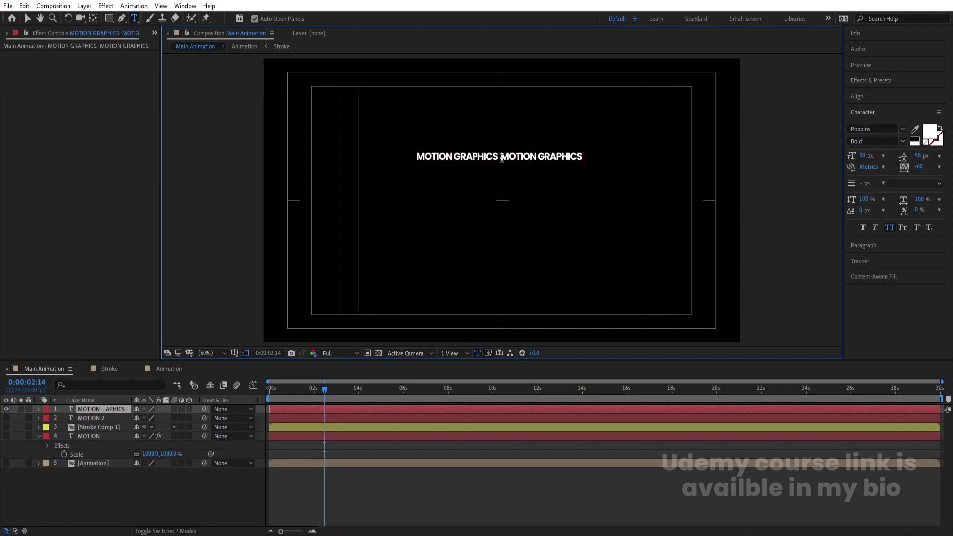
{"action": "key", "text": "ctrl+v"}
{"action": "key", "text": "ctrl+v"}
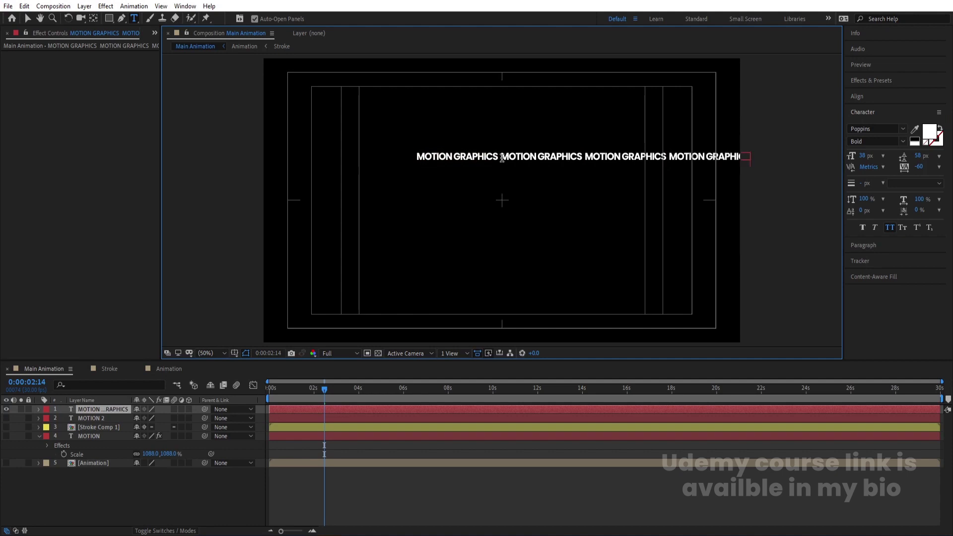
{"action": "key", "text": "ctrl+v"}
{"action": "key", "text": "ctrl+a"}
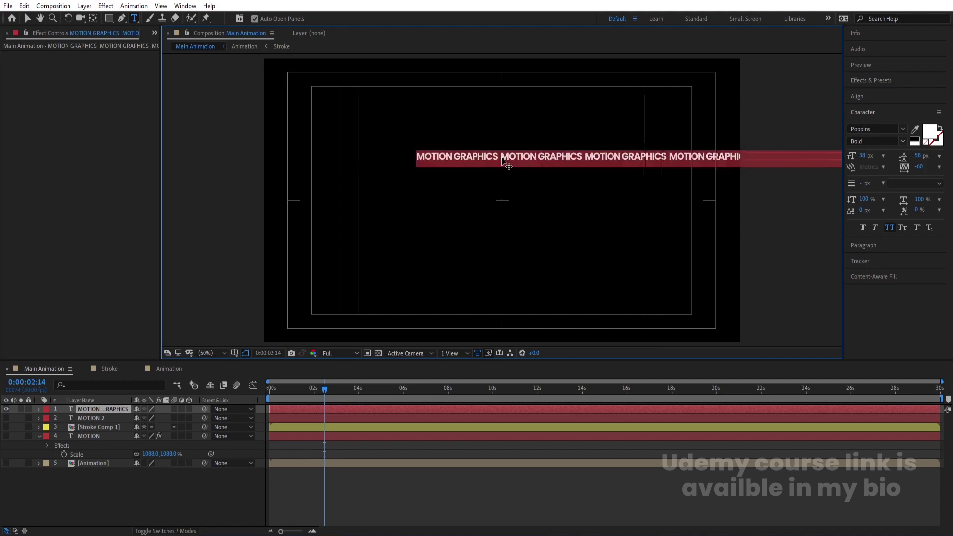
{"action": "left_click", "coordinate": [503, 157]}
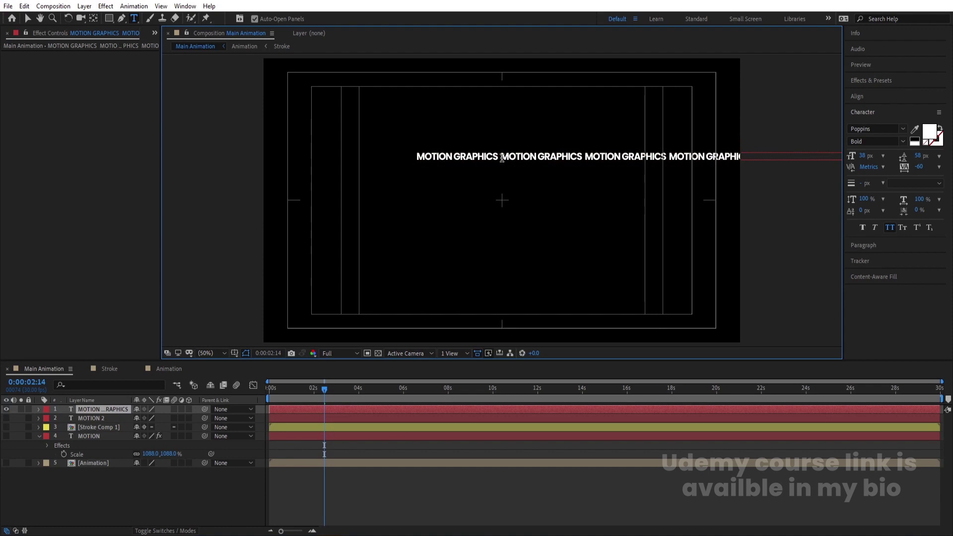
Center the repeated MOTION GRAPHICS text layer horizontally and vertically in the composition
{"action": "left_click", "coordinate": [110, 413]}
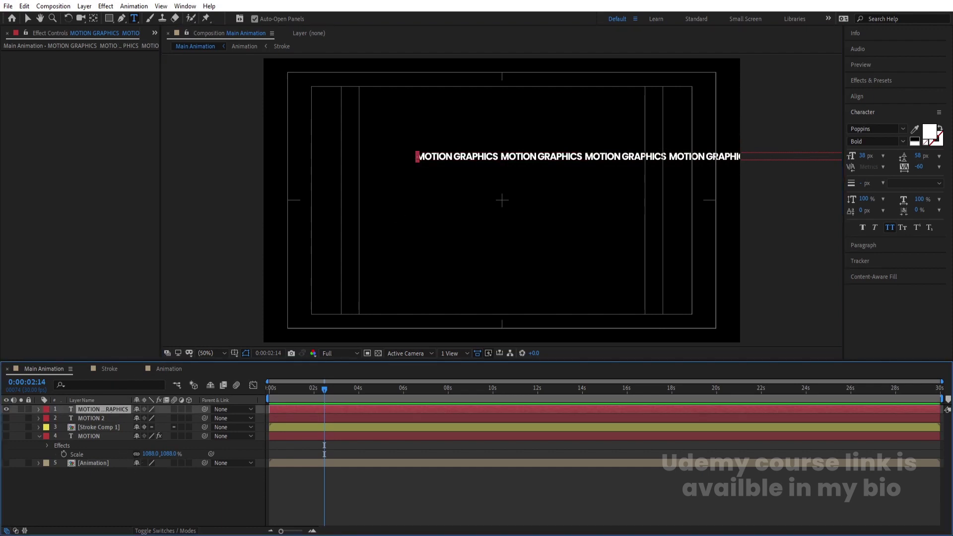
{"action": "left_click", "coordinate": [865, 99]}
{"action": "left_click", "coordinate": [871, 122]}
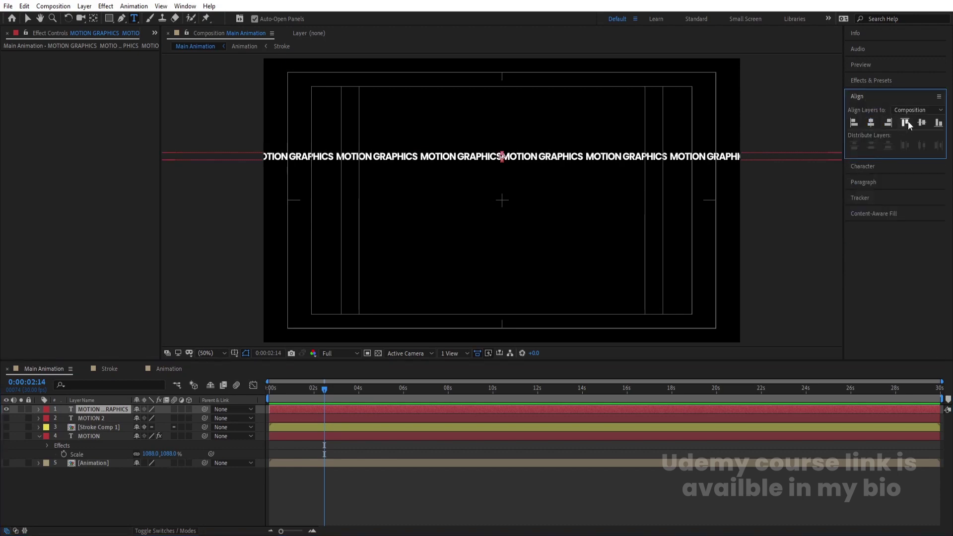
{"action": "left_click", "coordinate": [921, 122]}
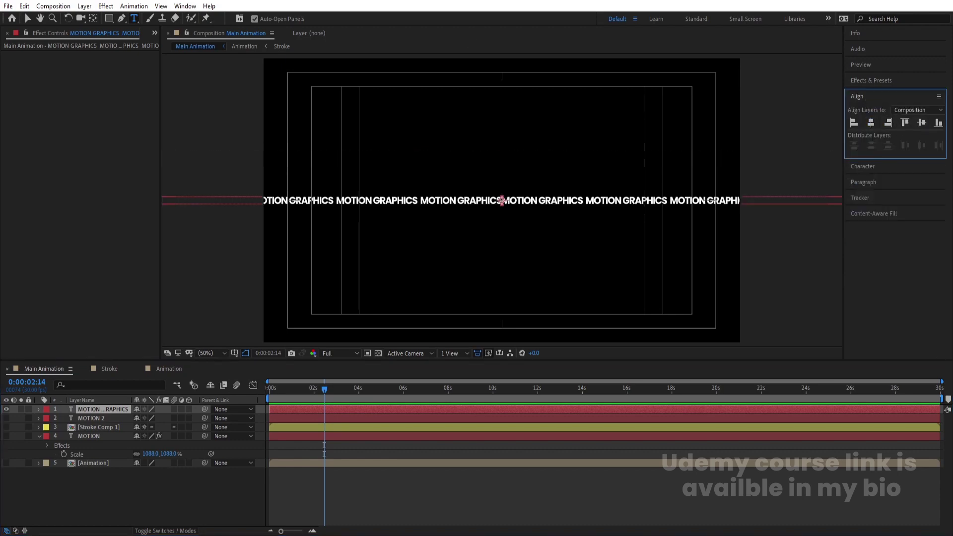
Draw a rectangular mask just inside the frame edges on the text layer and use Mask 1 as the text path
{"action": "left_click", "coordinate": [108, 18]}
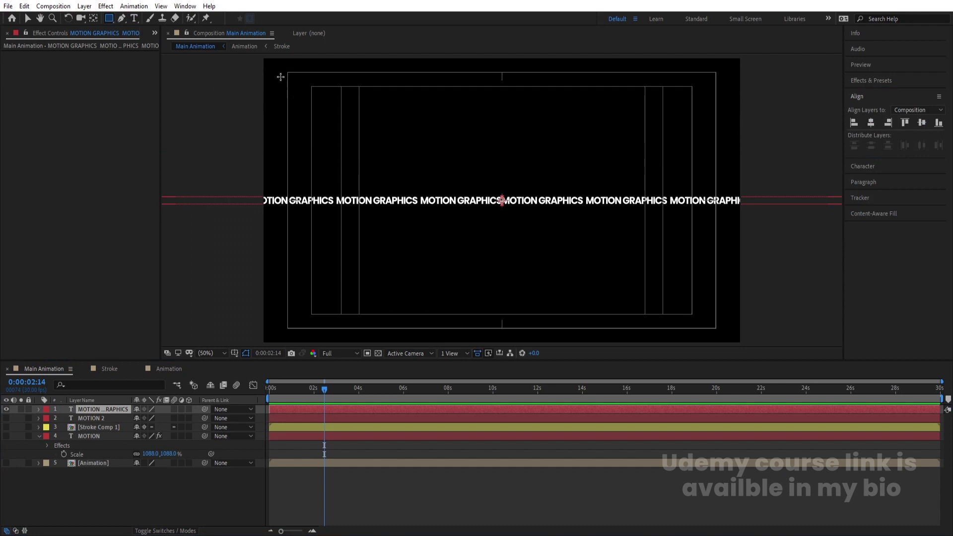
{"action": "left_click_drag", "start_coordinate": [274, 70], "coordinate": [726, 330]}
{"action": "left_click", "coordinate": [49, 418]}
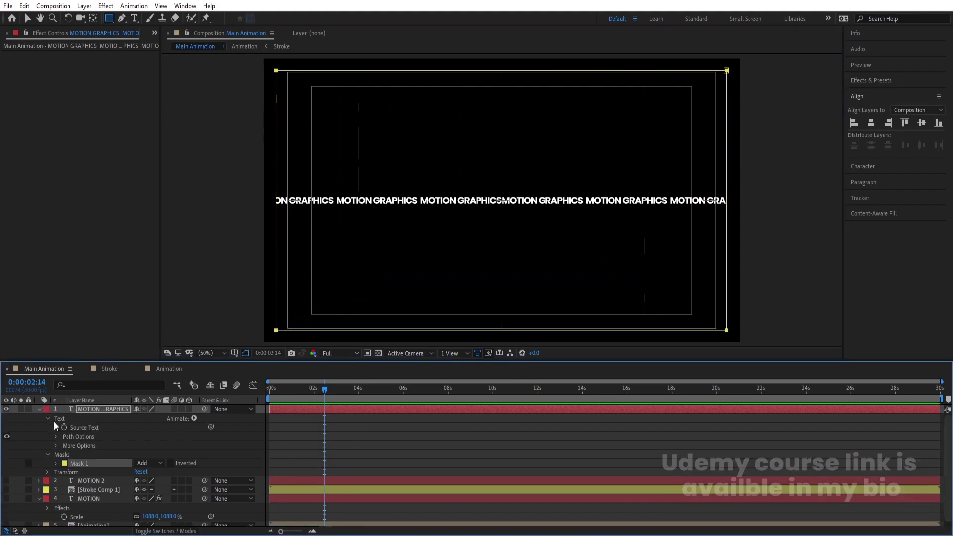
{"action": "left_click", "coordinate": [56, 437]}
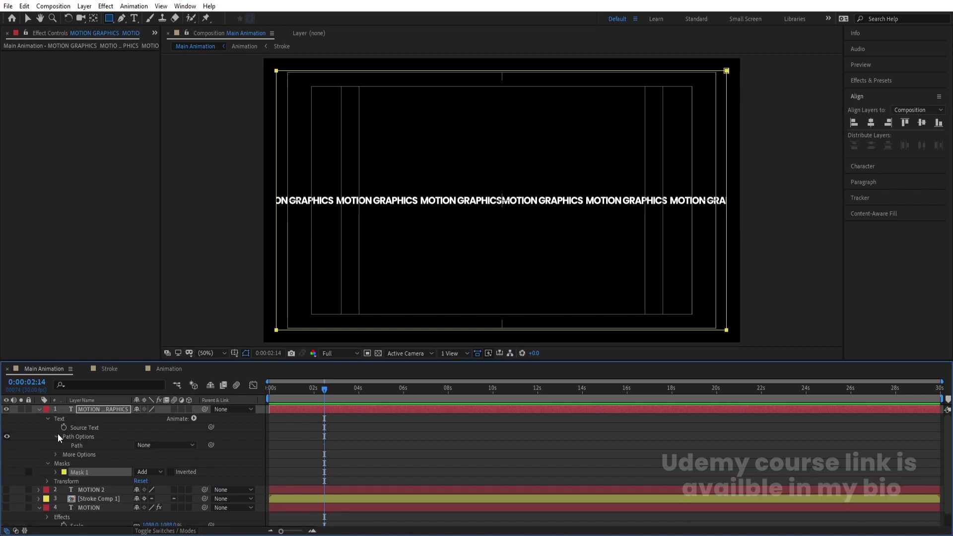
{"action": "left_click", "coordinate": [155, 445]}
{"action": "left_click", "coordinate": [165, 467]}
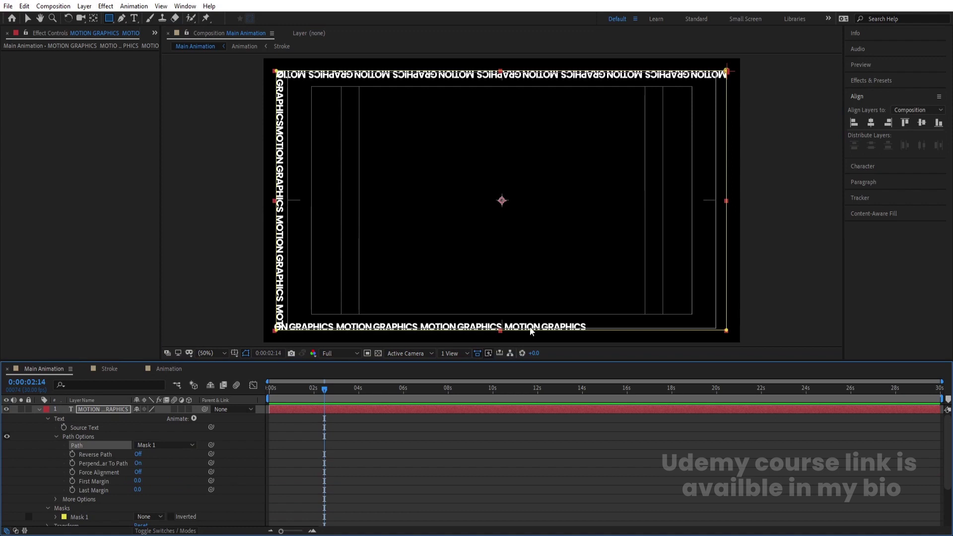
Change the whole border text to the Regular weight and set its tracking to 155 so it fills the frame
{"action": "key", "text": "ctrl+t"}
{"action": "left_click", "coordinate": [486, 323]}
{"action": "key", "text": "ctrl+a"}
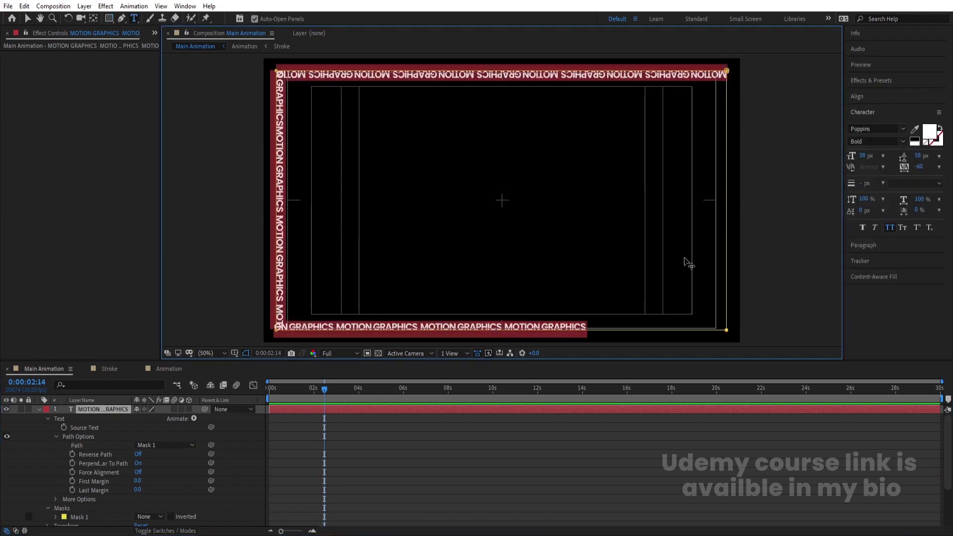
{"action": "mouse_move", "coordinate": [921, 168]}
{"action": "left_mouse_down"}
{"action": "mouse_move", "coordinate": [945, 165]}
{"action": "mouse_move", "coordinate": [926, 165]}
{"action": "left_mouse_up"}
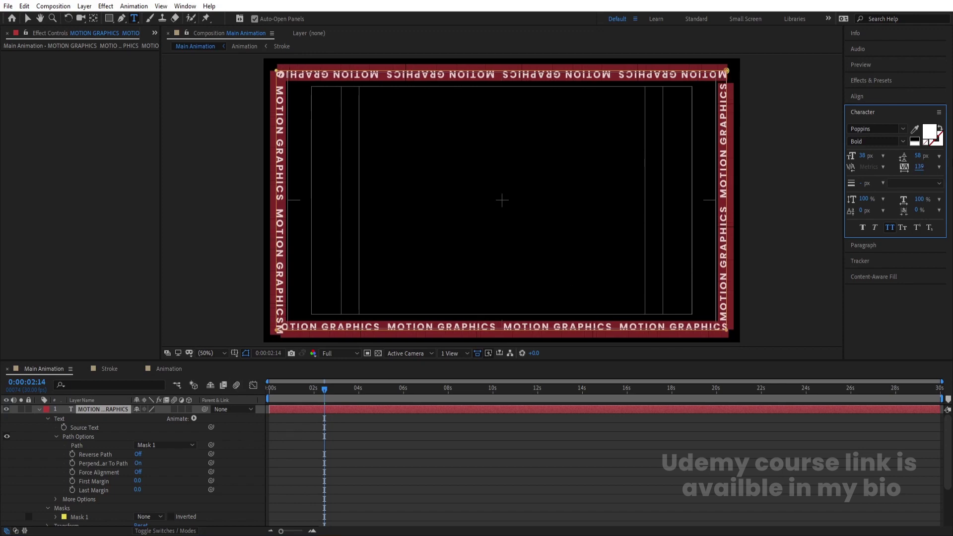
{"action": "left_click", "coordinate": [903, 142]}
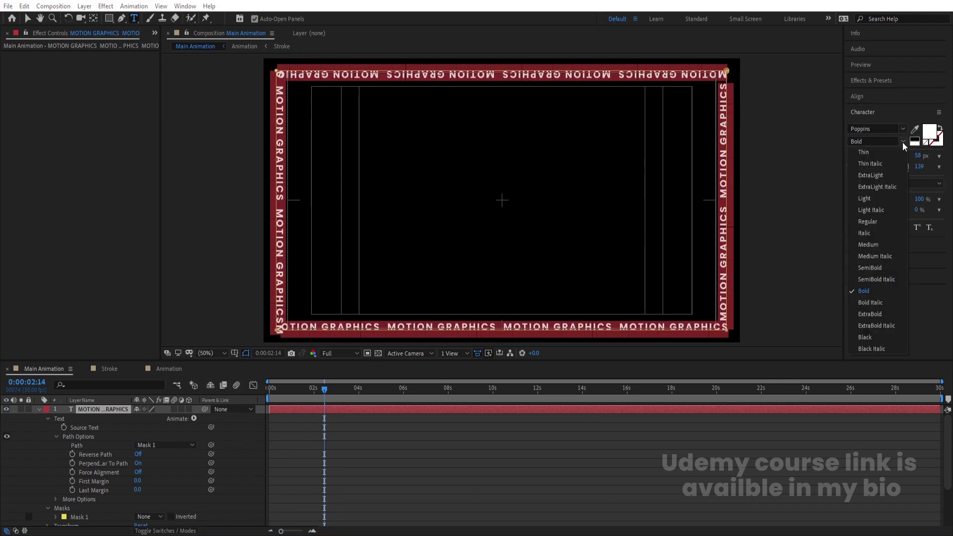
{"action": "left_click", "coordinate": [874, 222]}
{"action": "left_click_drag", "start_coordinate": [920, 167], "coordinate": [927, 166]}
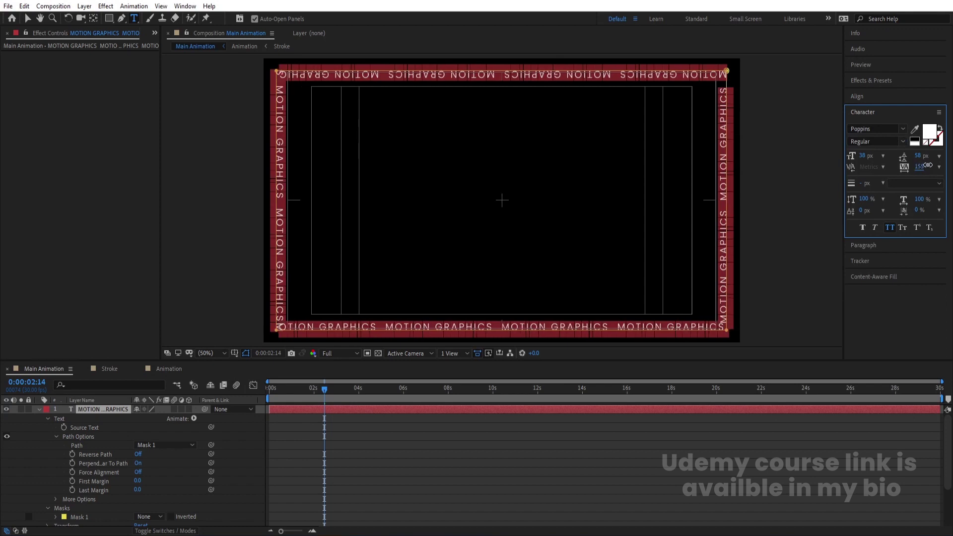
{"action": "left_click", "coordinate": [287, 442]}
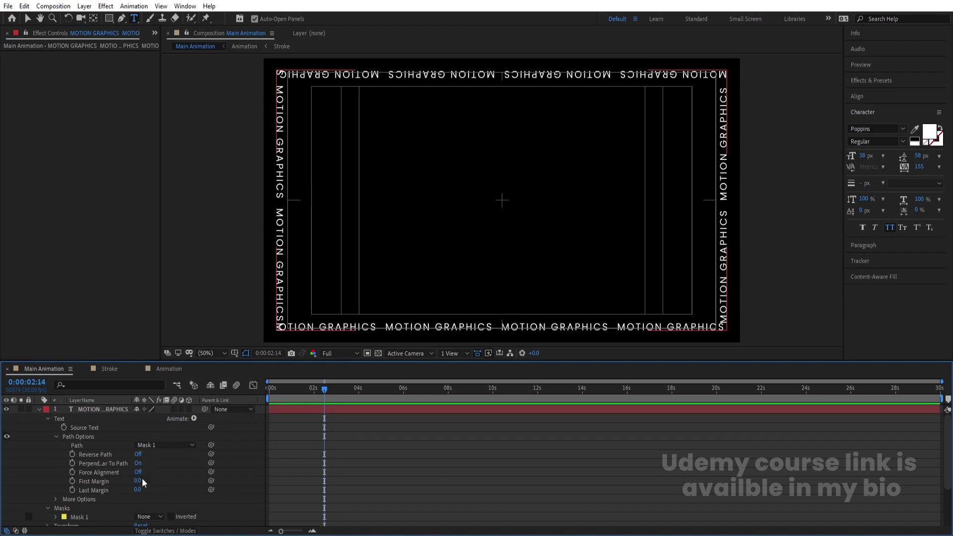
Try out the First Margin offset, then add a First Margin keyframe of 0 at the start of the timeline
{"action": "mouse_move", "coordinate": [141, 480]}
{"action": "left_mouse_down"}
{"action": "mouse_move", "coordinate": [167, 479]}
{"action": "mouse_move", "coordinate": [141, 480]}
{"action": "left_mouse_up"}
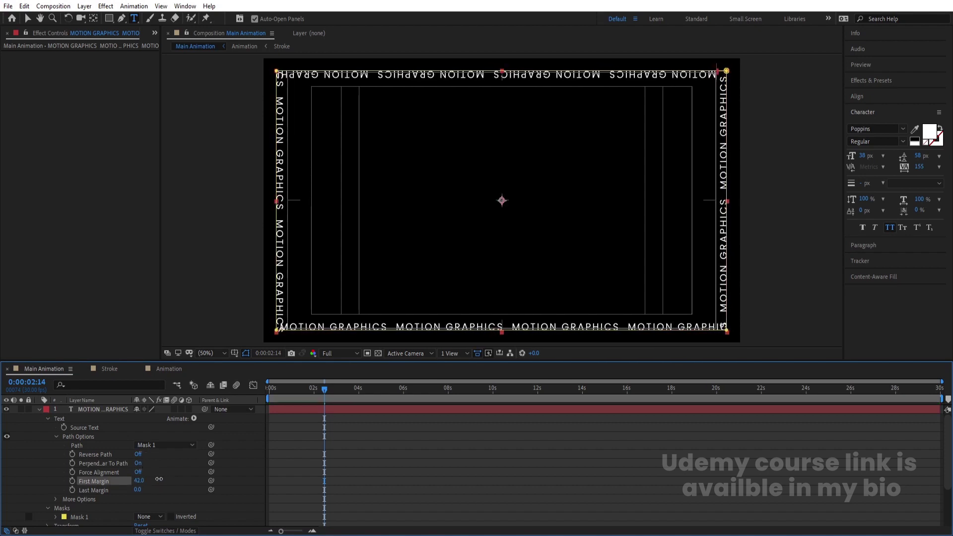
{"action": "left_click", "coordinate": [303, 380]}
{"action": "key", "text": "Home"}
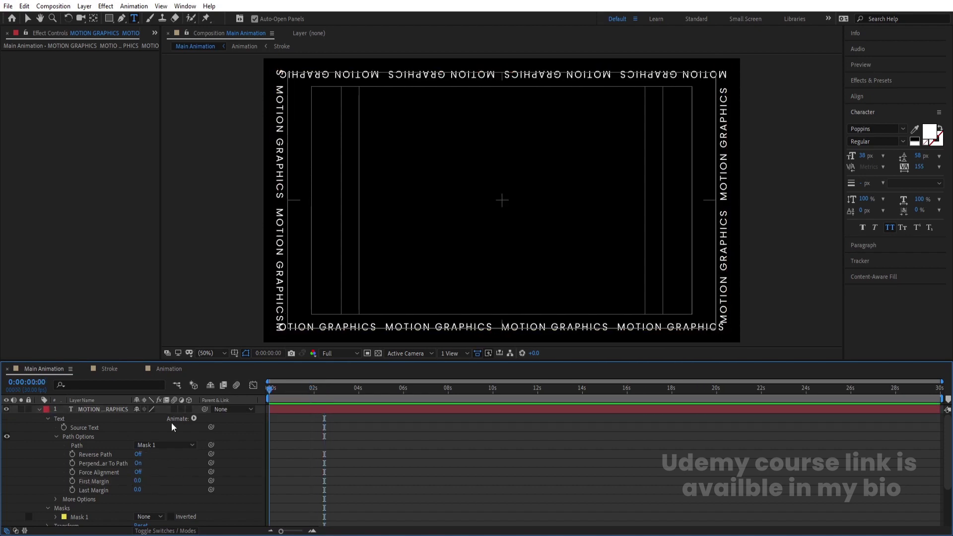
{"action": "left_click", "coordinate": [72, 479]}
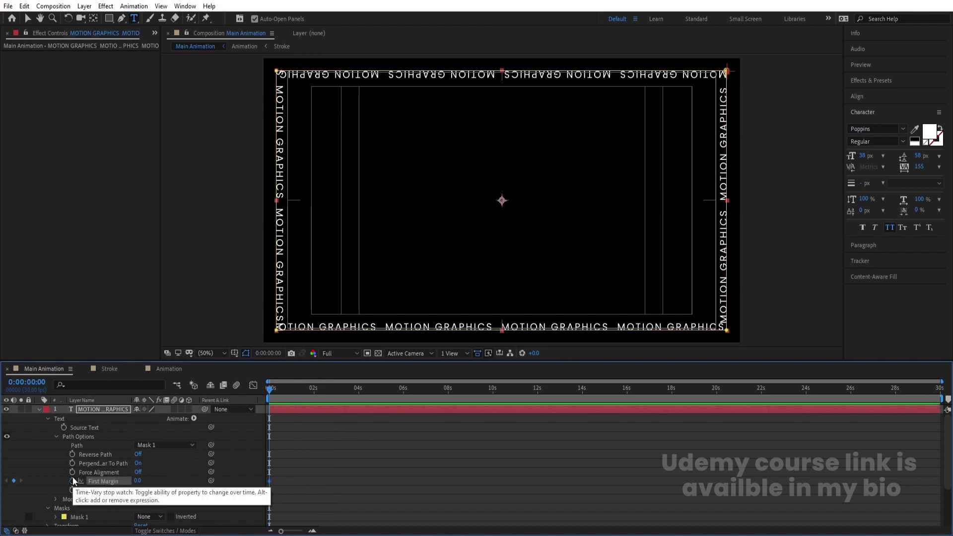
{"action": "key", "text": "u"}
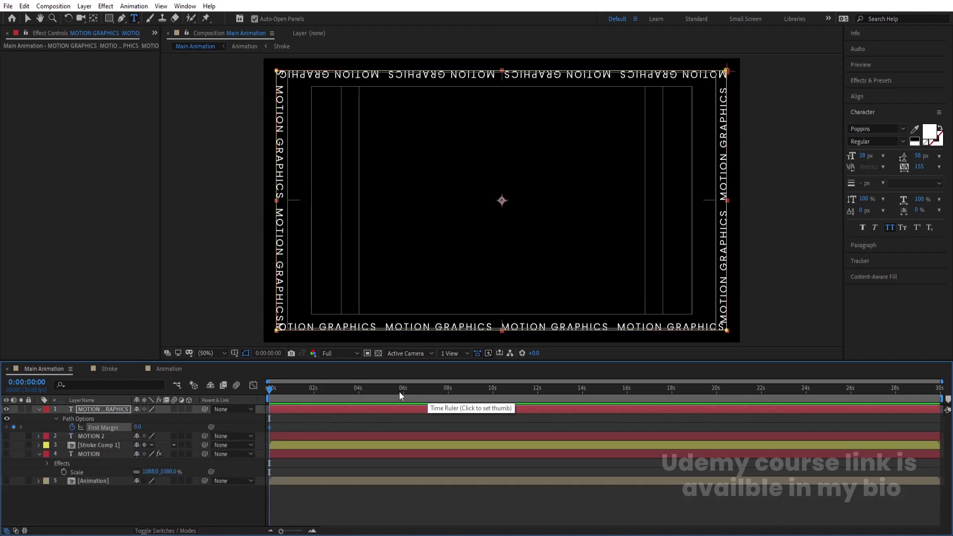
Add a First Margin keyframe of 50 at 6 seconds and preview the text movement
{"action": "left_click", "coordinate": [402, 389]}
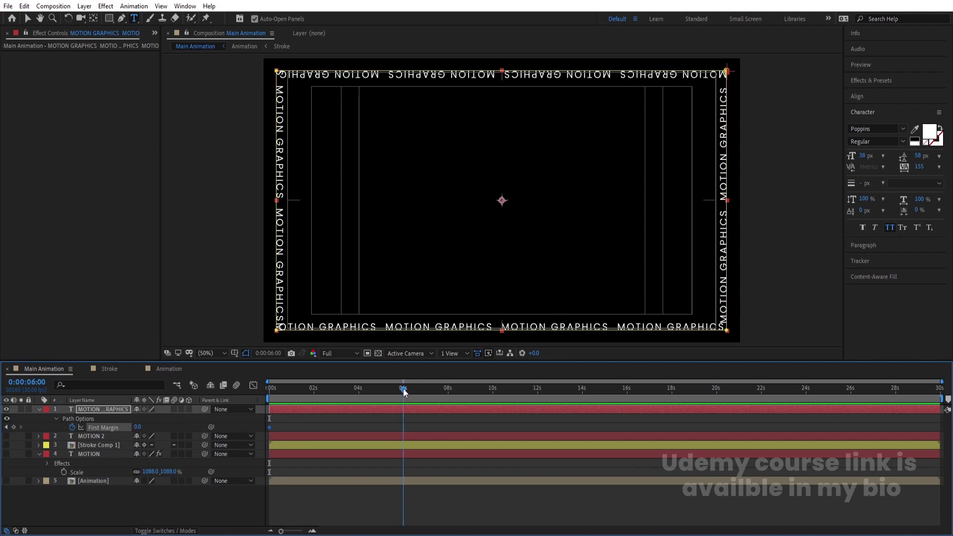
{"action": "left_click", "coordinate": [136, 428]}
{"action": "type", "text": "50"}
{"action": "key", "text": "Return"}
{"action": "left_click", "coordinate": [268, 391]}
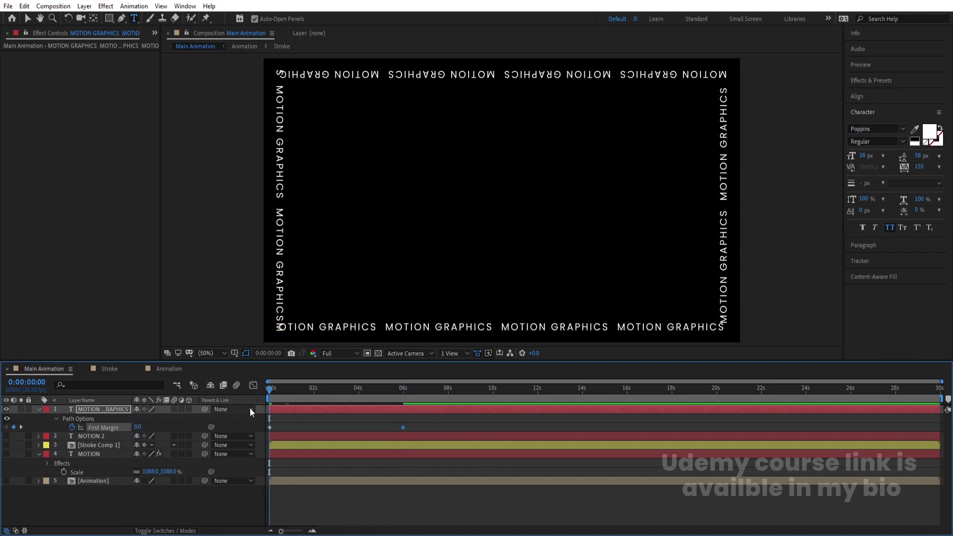
{"action": "key", "text": "space"}
{"action": "key", "text": "space"}
Change the 6-second First Margin keyframe to 500 and preview the border text from the start
{"action": "key", "text": "k"}
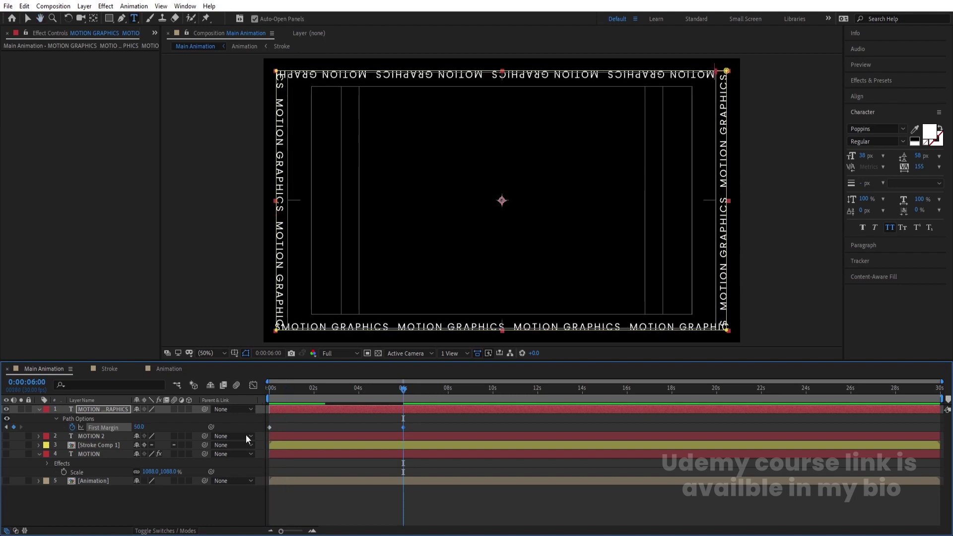
{"action": "left_click", "coordinate": [139, 427]}
{"action": "type", "text": "500"}
{"action": "key", "text": "Return"}
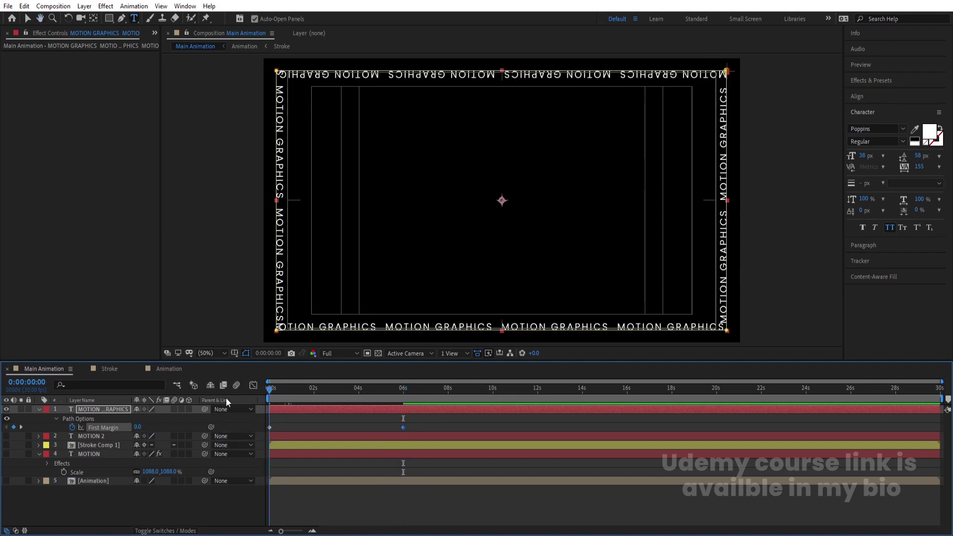
{"action": "key", "text": "Home"}
{"action": "key", "text": "space"}
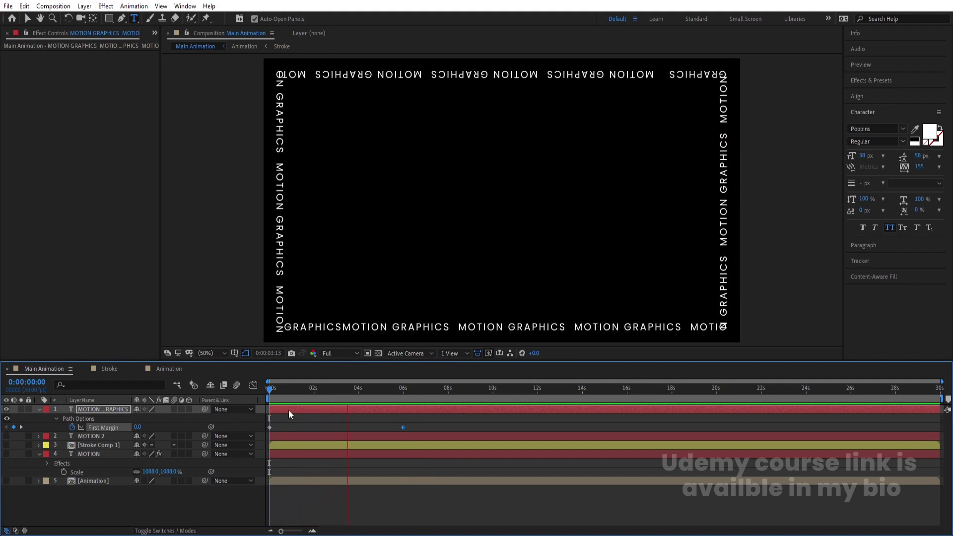
End the work area at the 6-second keyframe and turn on all the hidden layers to preview the full animation
{"action": "key", "text": "k"}
{"action": "key", "text": "n"}
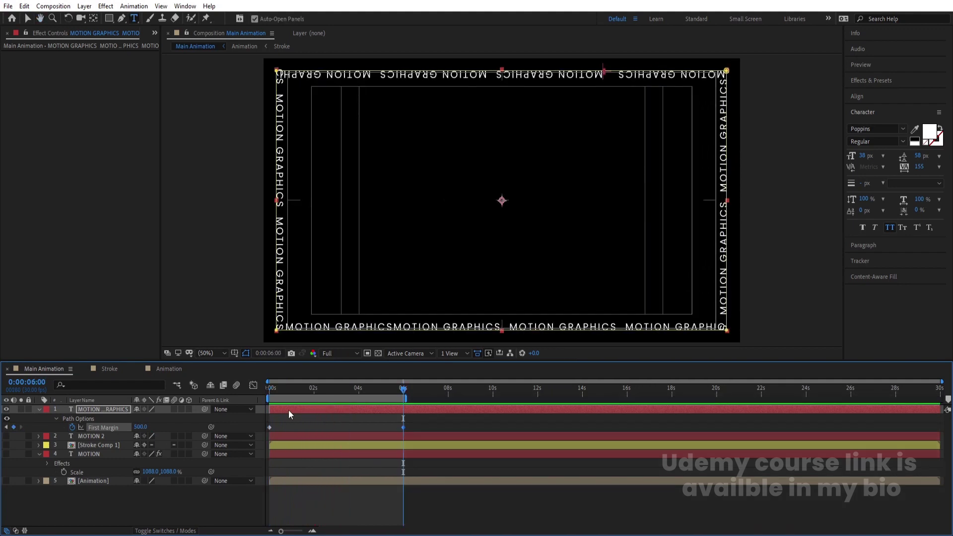
{"action": "left_click_drag", "start_coordinate": [6, 436], "coordinate": [6, 481]}
{"action": "key", "text": "space"}
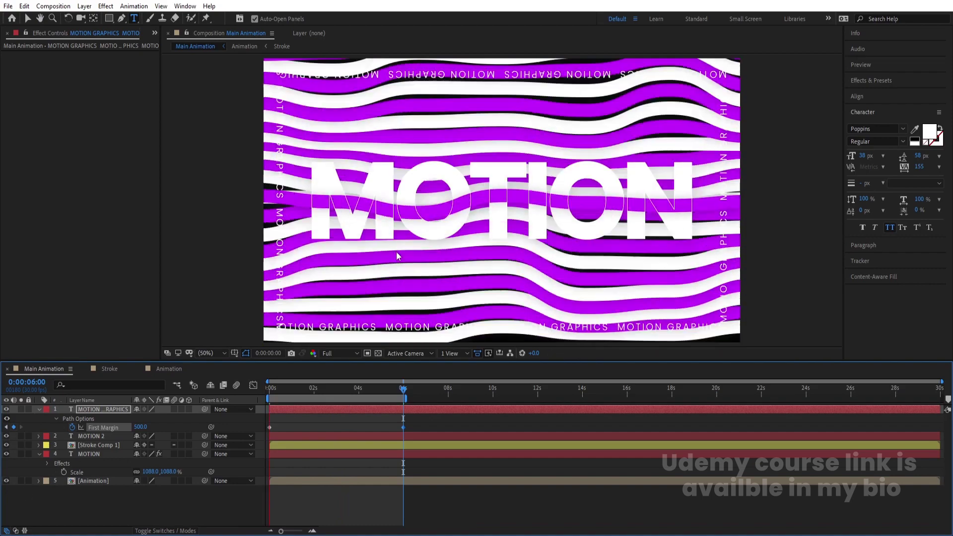
{"action": "left_click", "coordinate": [150, 488]}
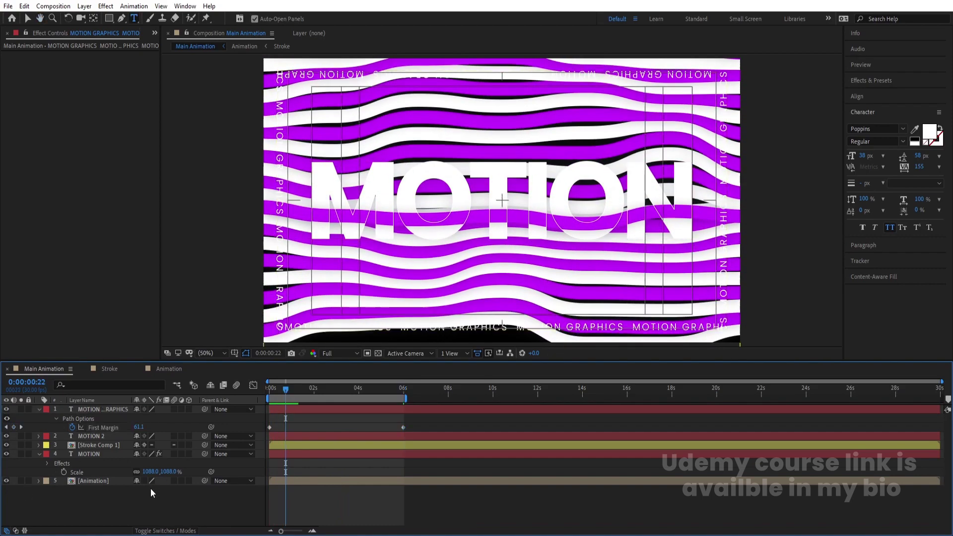
Create a white solid and place it beneath all other layers as the background, previewing the result
{"action": "key", "text": "ctrl+y"}
{"action": "left_click", "coordinate": [471, 331]}
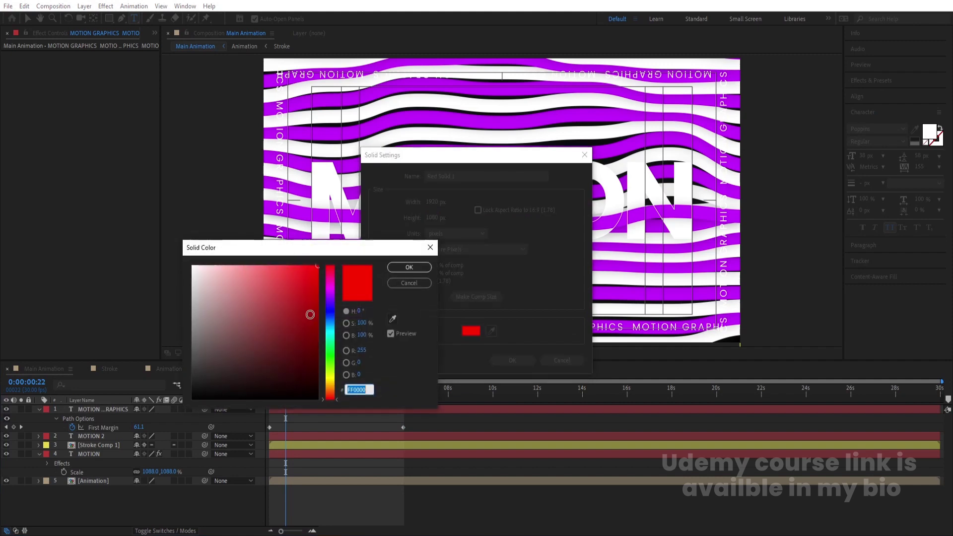
{"action": "left_click_drag", "start_coordinate": [198, 263], "coordinate": [106, 215]}
{"action": "key", "text": "Return"}
{"action": "key", "text": "Return"}
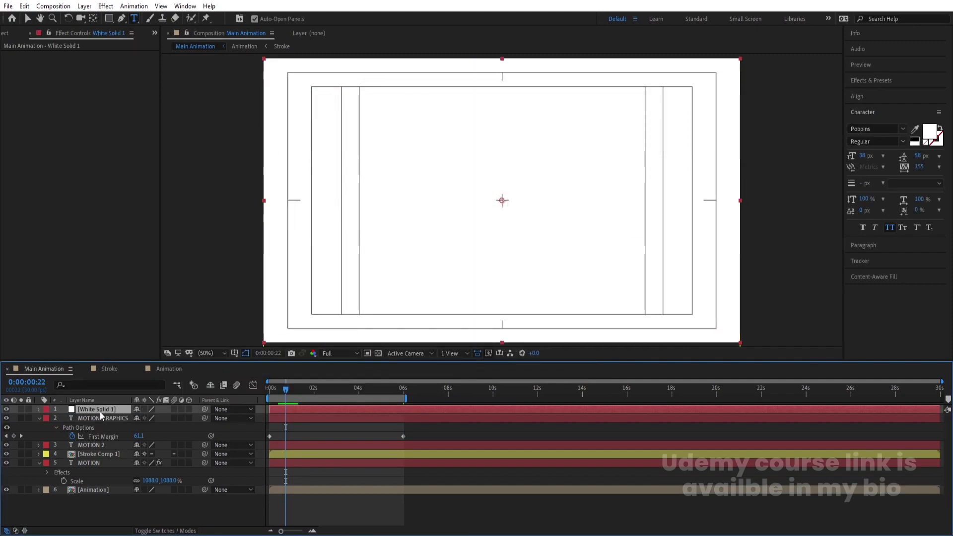
{"action": "left_click_drag", "start_coordinate": [100, 411], "coordinate": [103, 504]}
{"action": "key", "text": "space"}
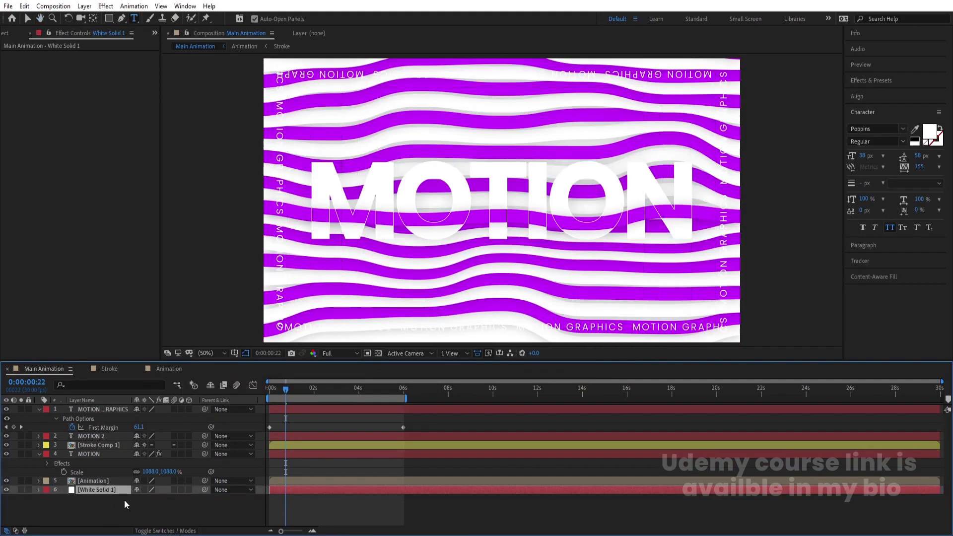
Recolour the white background solid to the blue-purple 6000FF in its solid settings
{"action": "left_click", "coordinate": [82, 489]}
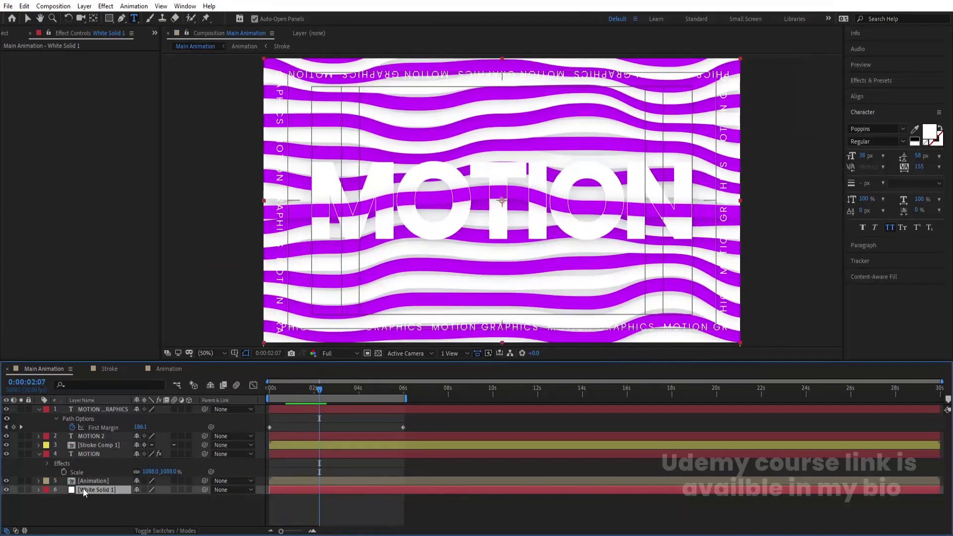
{"action": "key", "text": "ctrl+shift+y"}
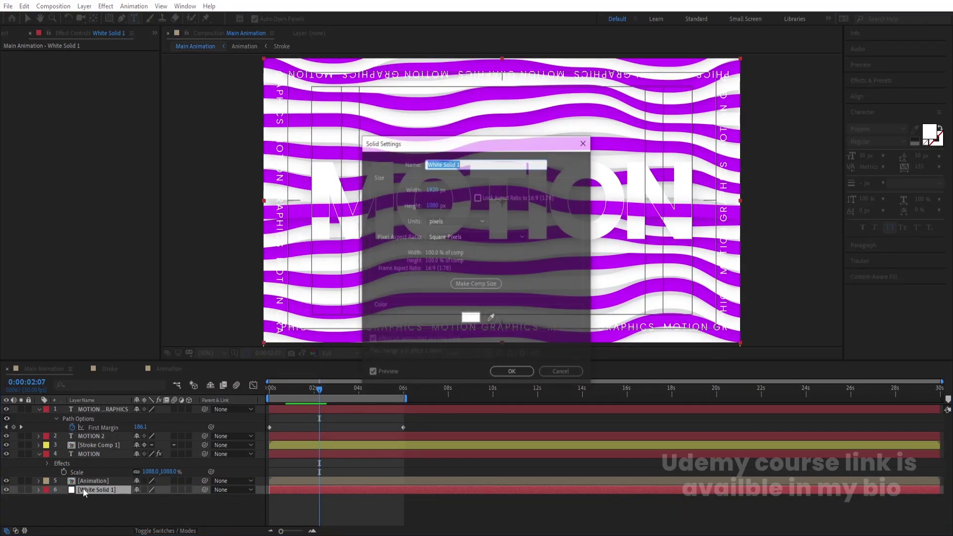
{"action": "left_click", "coordinate": [471, 318]}
{"action": "left_click", "coordinate": [392, 319]}
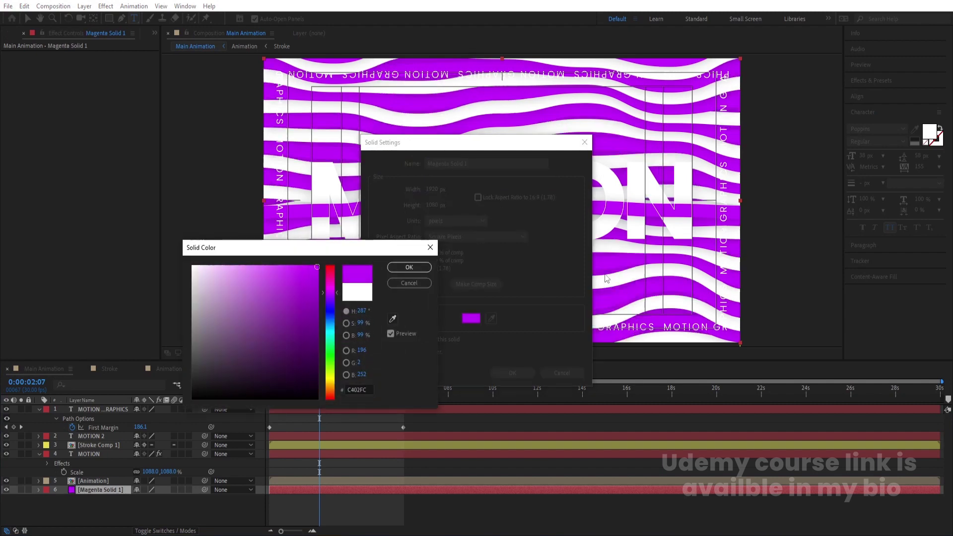
{"action": "mouse_move", "coordinate": [295, 276]}
{"action": "left_mouse_down"}
{"action": "mouse_move", "coordinate": [245, 248]}
{"action": "mouse_move", "coordinate": [232, 248]}
{"action": "mouse_move", "coordinate": [228, 275]}
{"action": "mouse_move", "coordinate": [210, 247]}
{"action": "mouse_move", "coordinate": [232, 247]}
{"action": "left_mouse_up"}
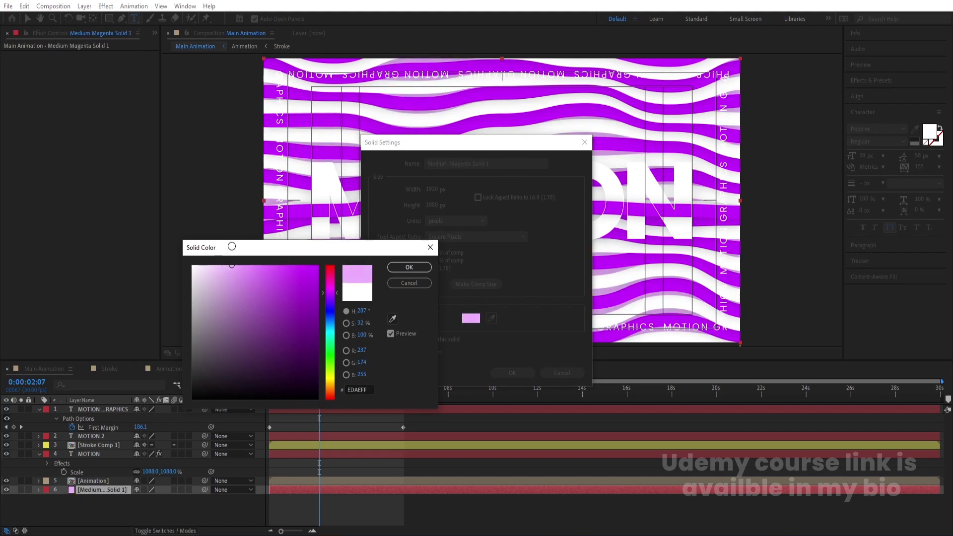
{"action": "mouse_move", "coordinate": [332, 308]}
{"action": "left_mouse_down"}
{"action": "mouse_move", "coordinate": [315, 270]}
{"action": "mouse_move", "coordinate": [320, 258]}
{"action": "left_mouse_up"}
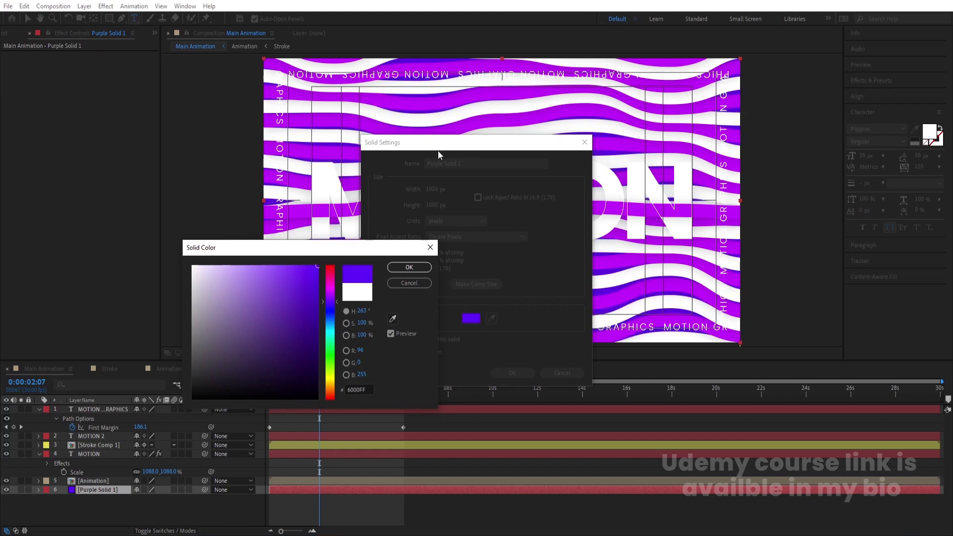
{"action": "left_click", "coordinate": [409, 267]}
{"action": "left_click_drag", "start_coordinate": [411, 146], "coordinate": [746, 136]}
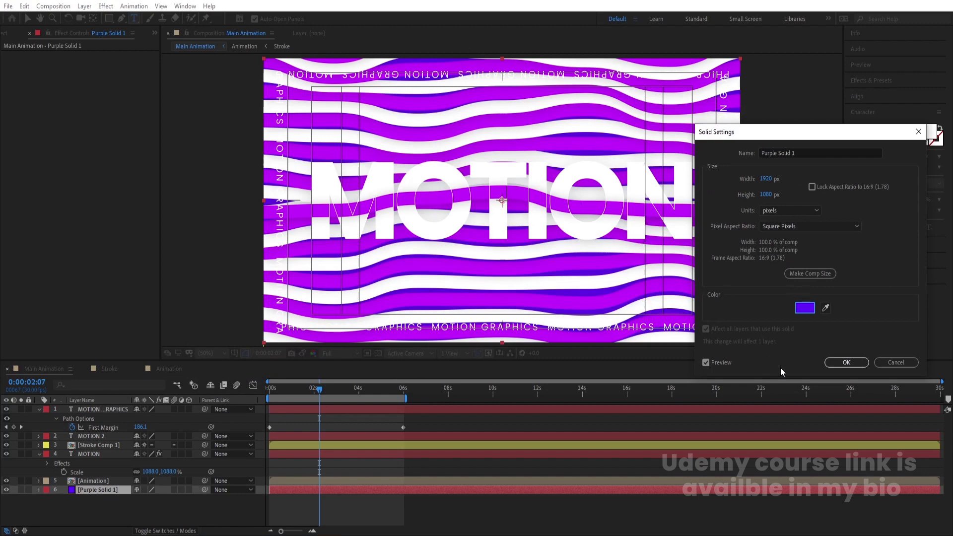
{"action": "left_click", "coordinate": [839, 366]}
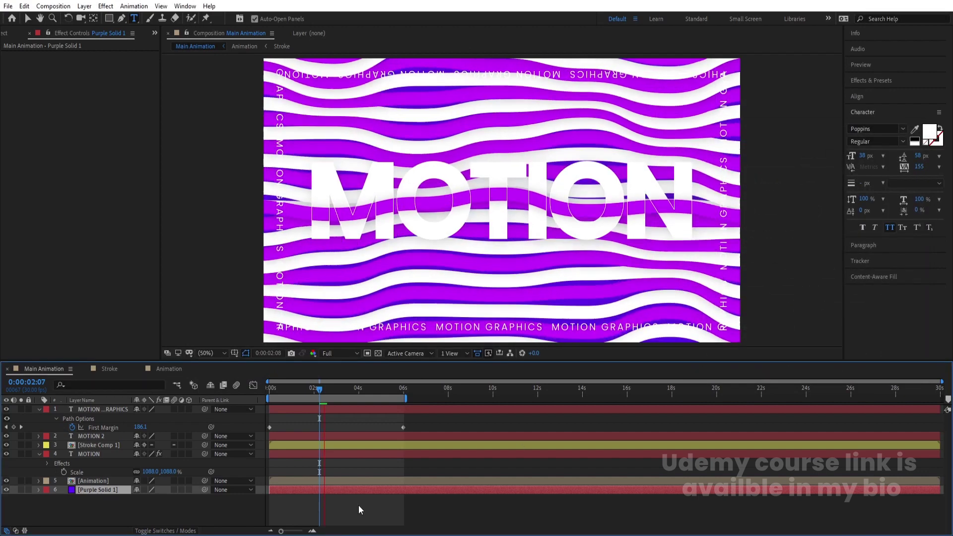
Preview the full animation from the start with the new background colour
{"action": "key", "text": "space"}
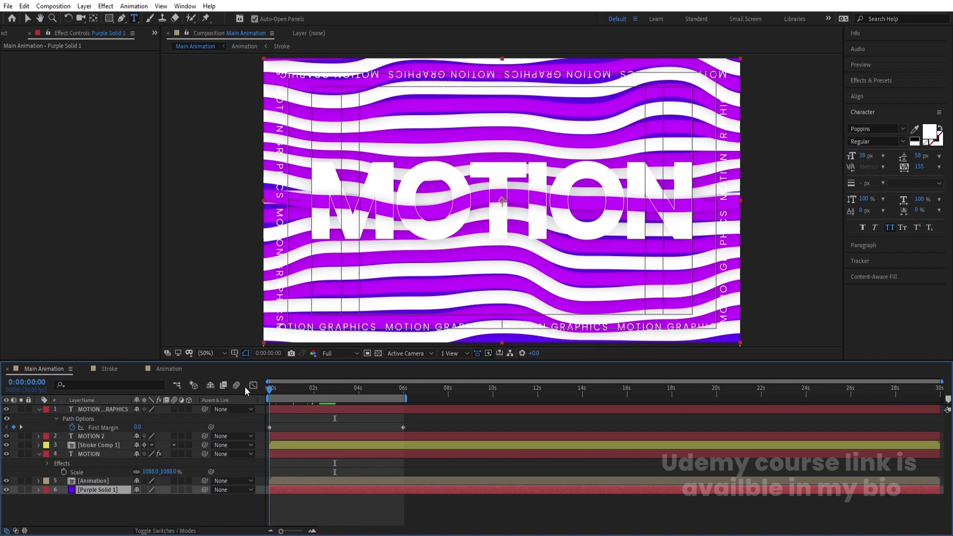
{"action": "key", "text": "space"}
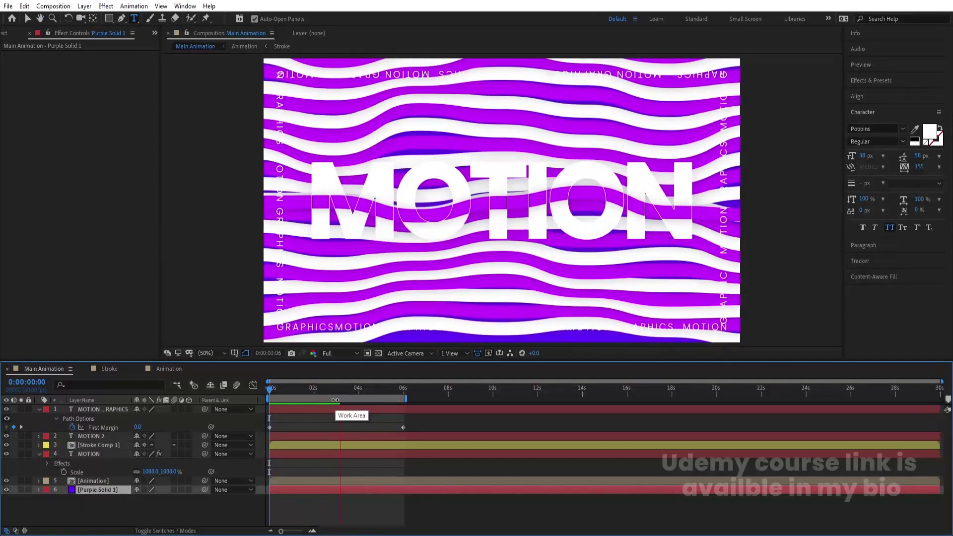
{"action": "key", "text": "space"}
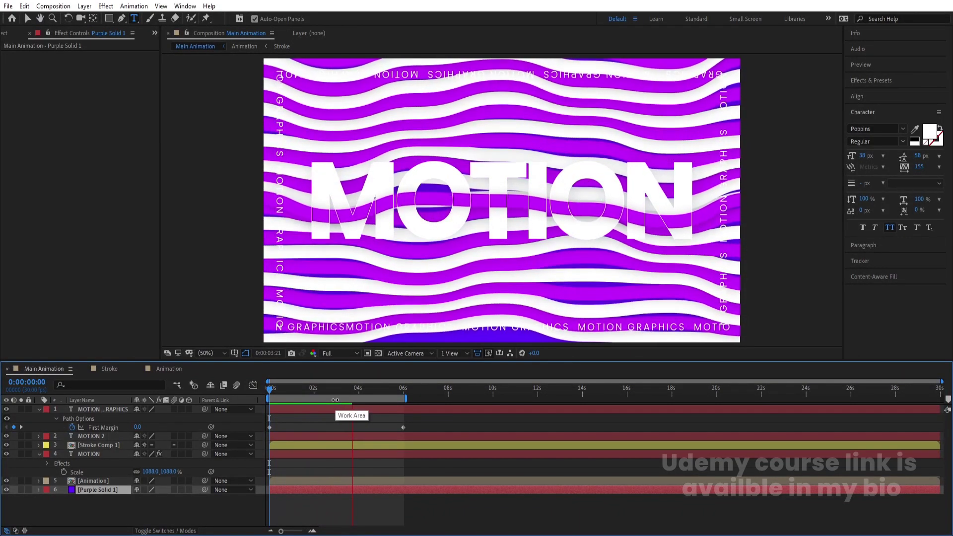
{"action": "key", "text": "ctrl+t"}
{"action": "key", "text": "space"}
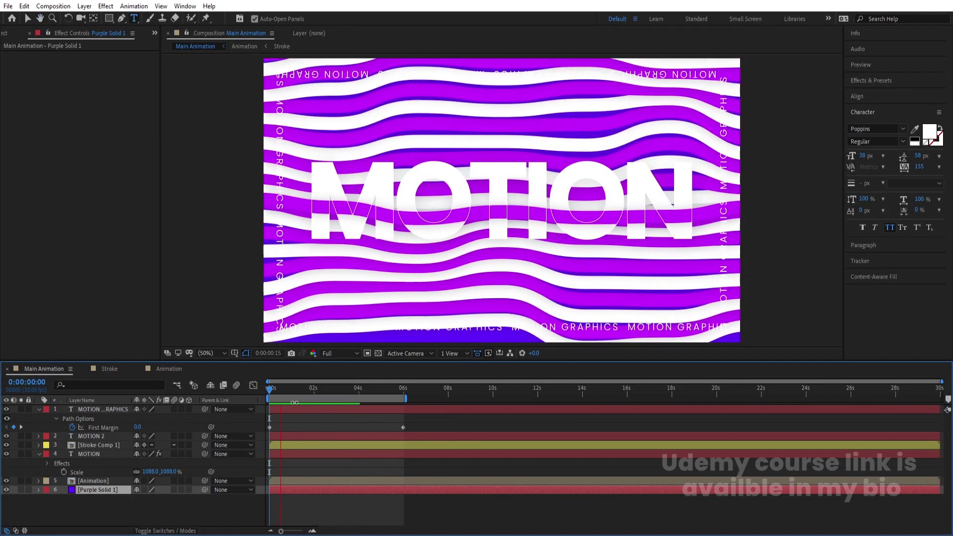